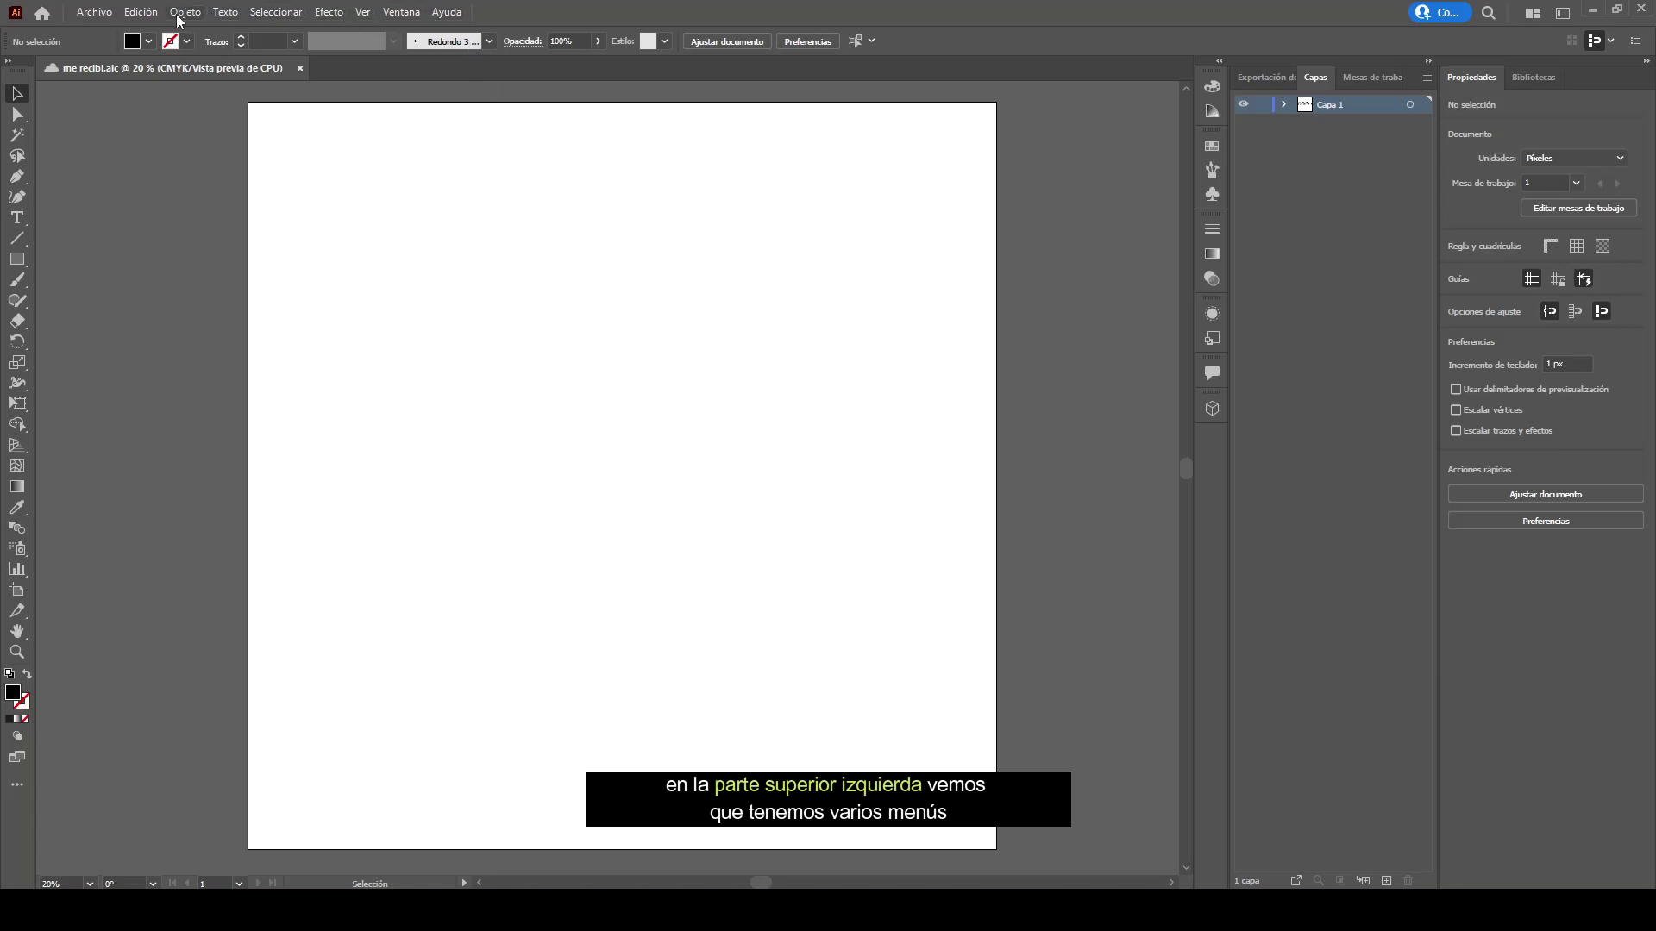
Step: Create a new untitled 1920 × 1080 px RGB document at 300 ppp
{"action": "left_click", "coordinate": [94, 12]}
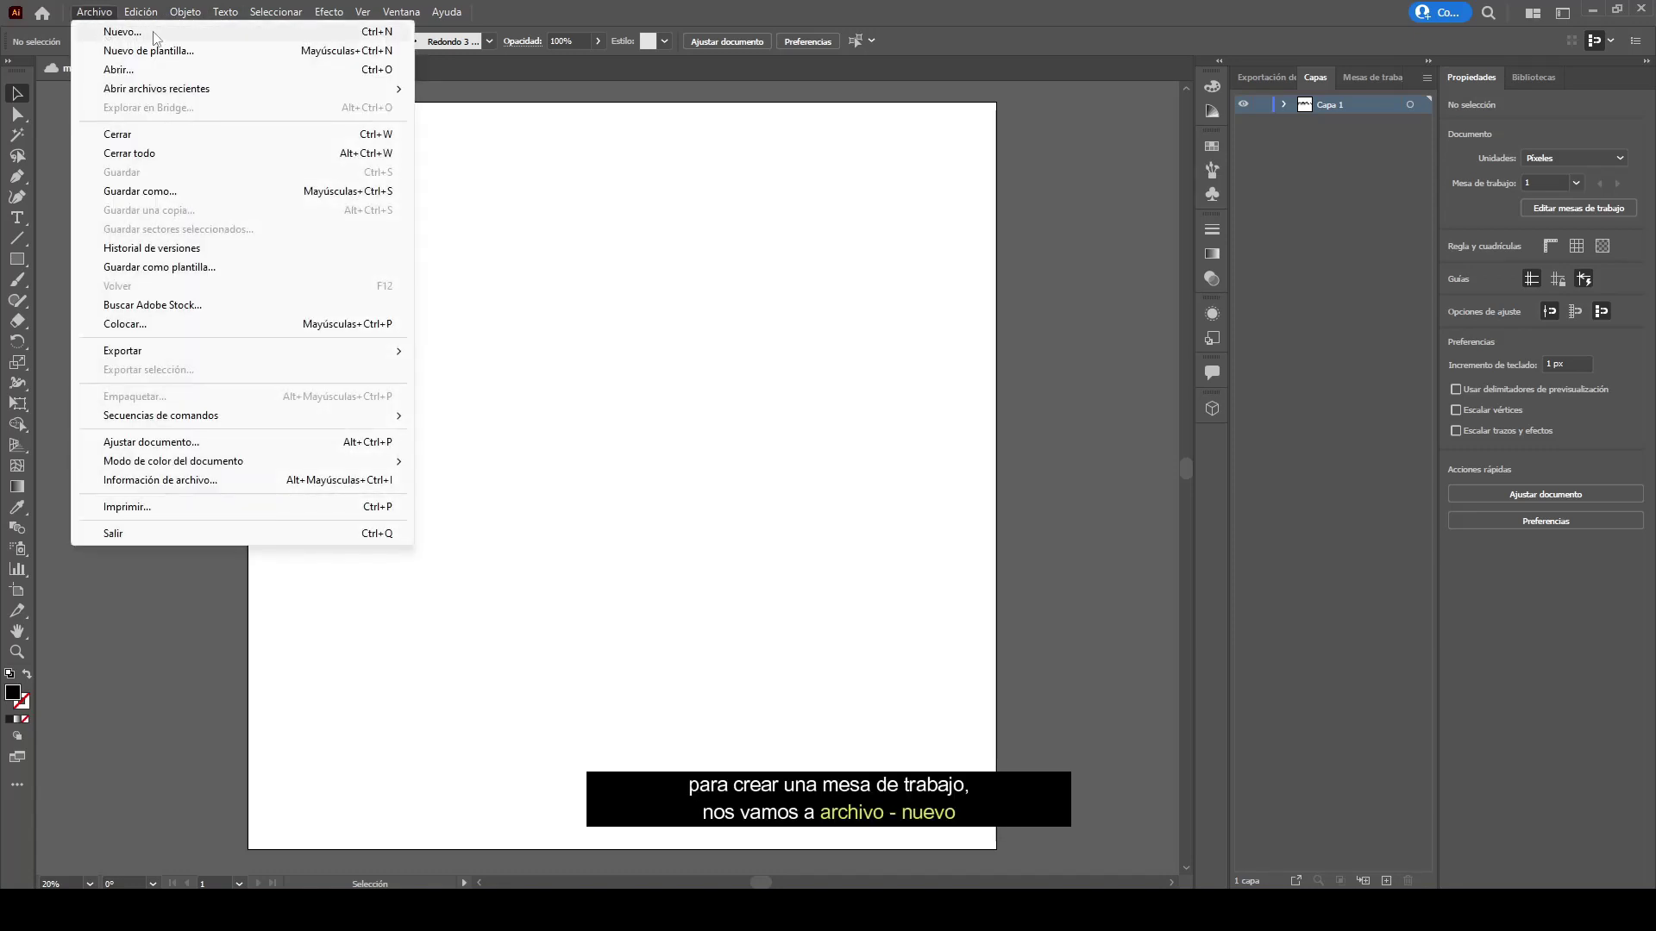
{"action": "left_click", "coordinate": [246, 34]}
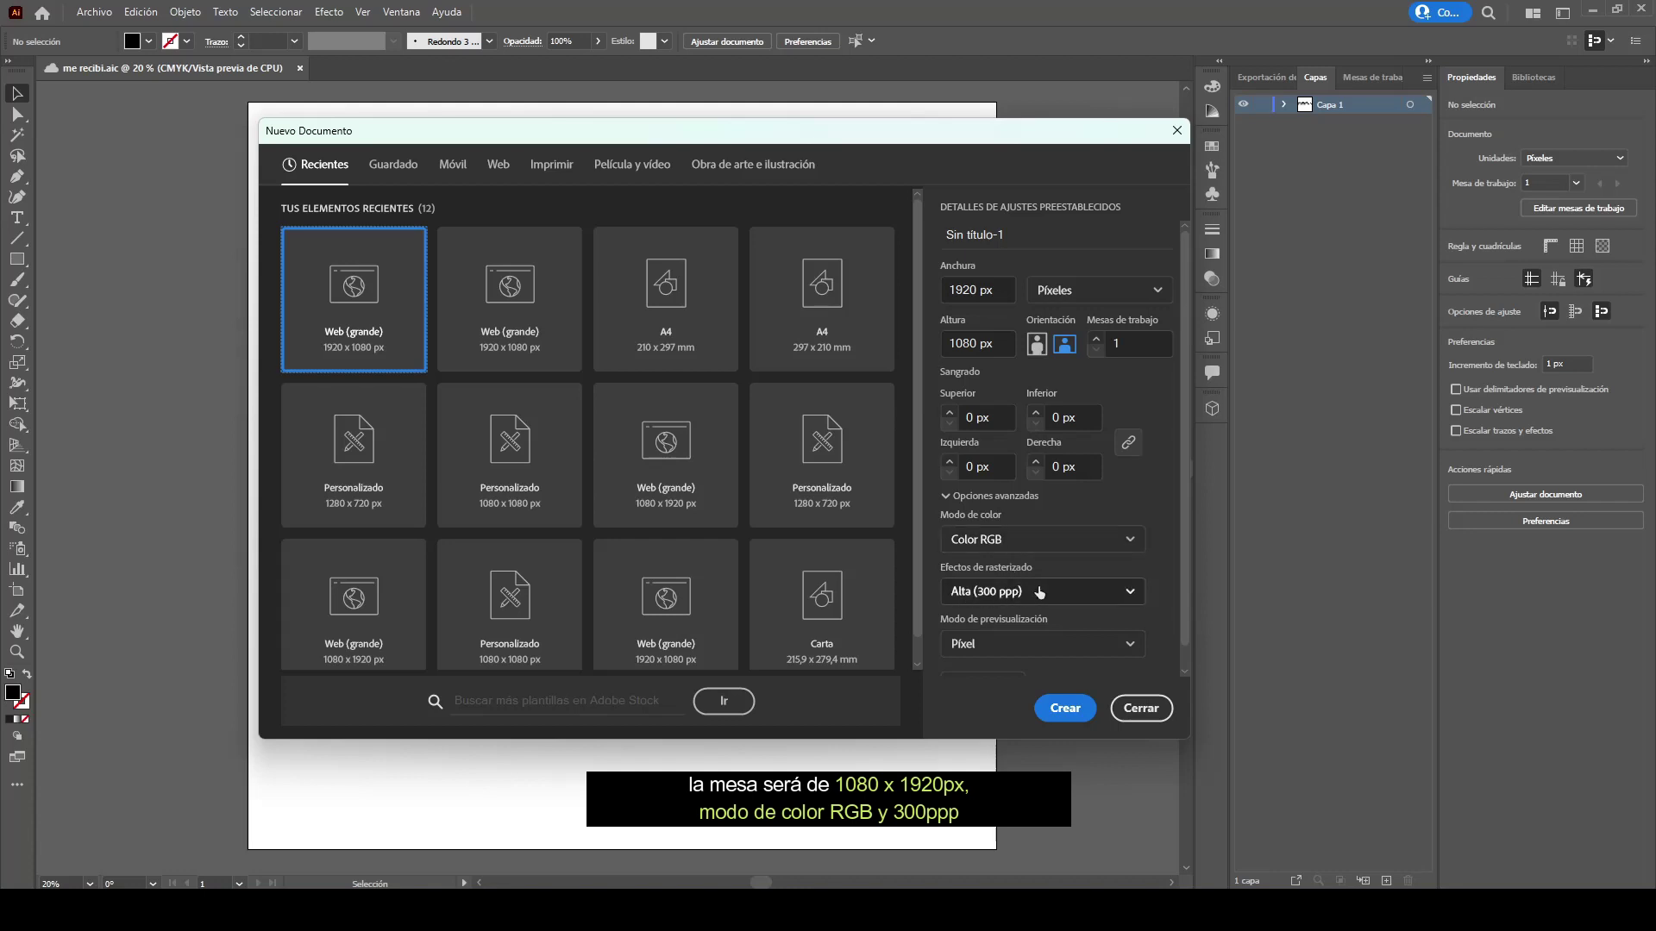
{"action": "left_click", "coordinate": [1068, 712]}
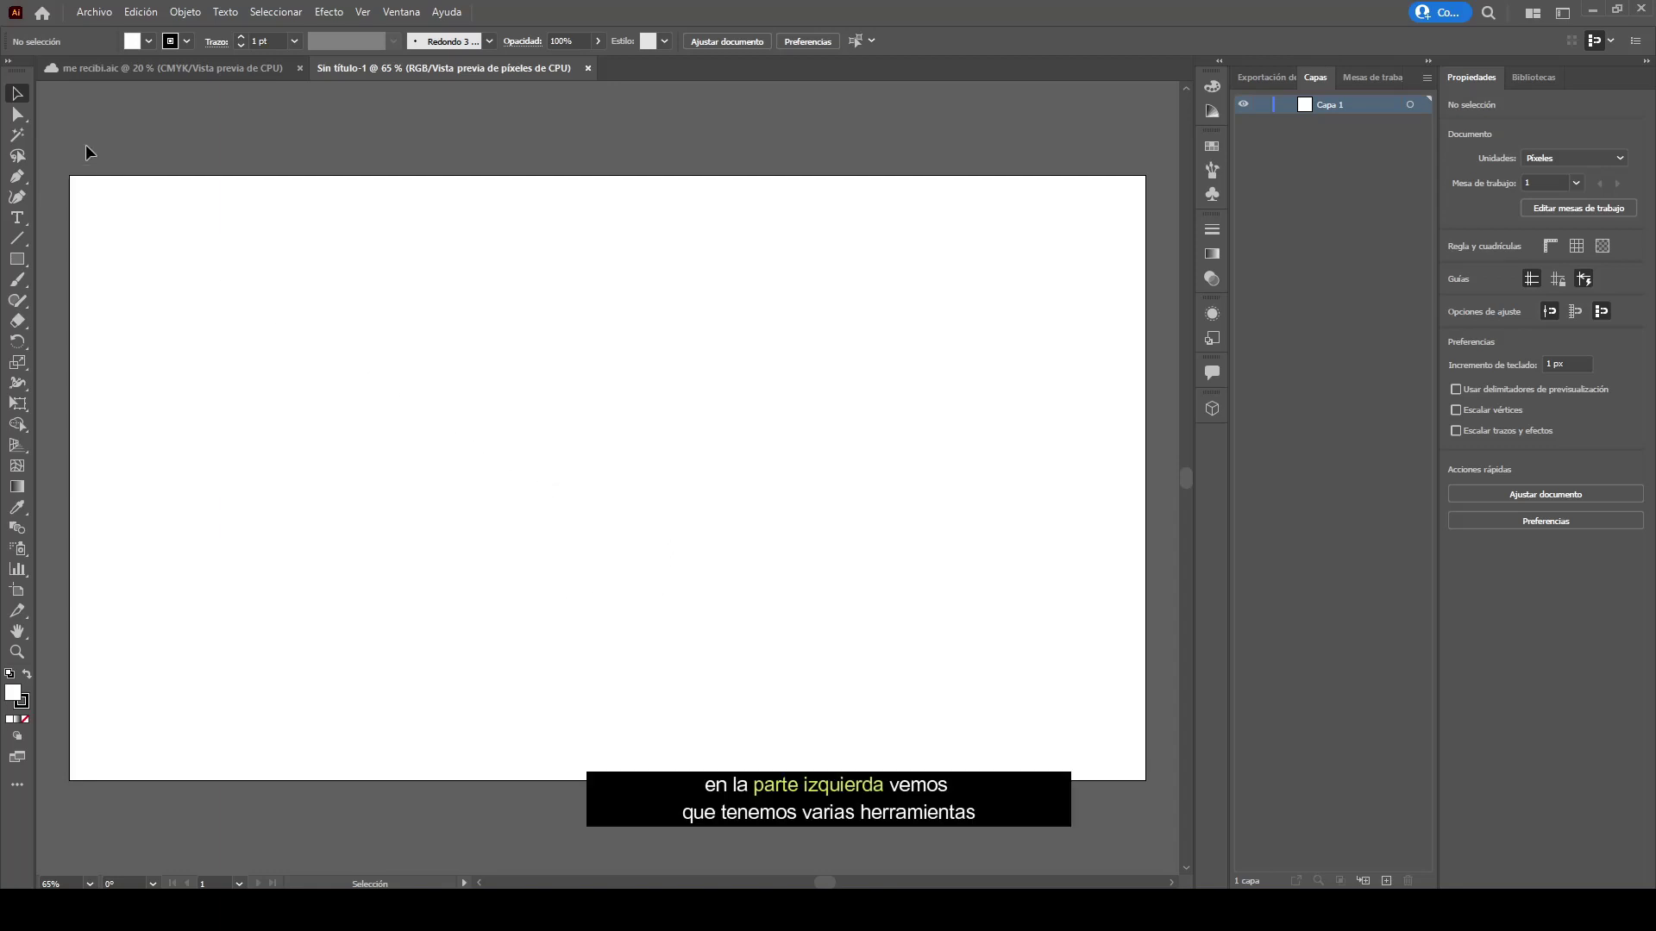
Step: Draw a 634 px circle with the Ellipse tool and centre it on the artboard
{"action": "left_click", "coordinate": [18, 259]}
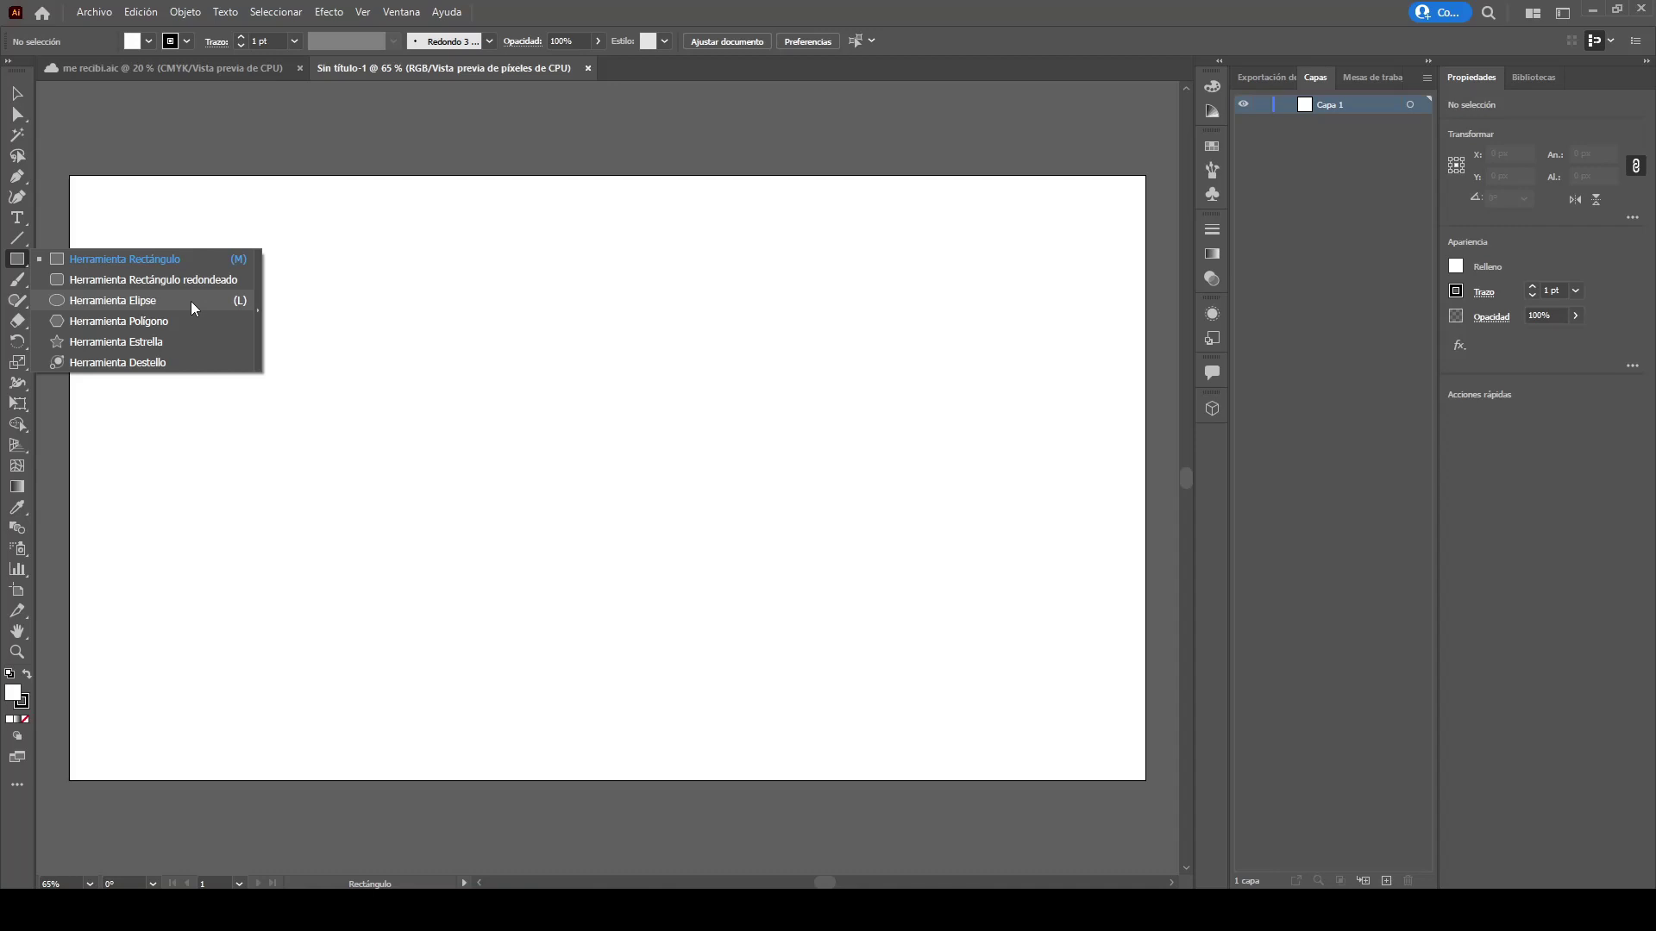
{"action": "left_click", "coordinate": [192, 302]}
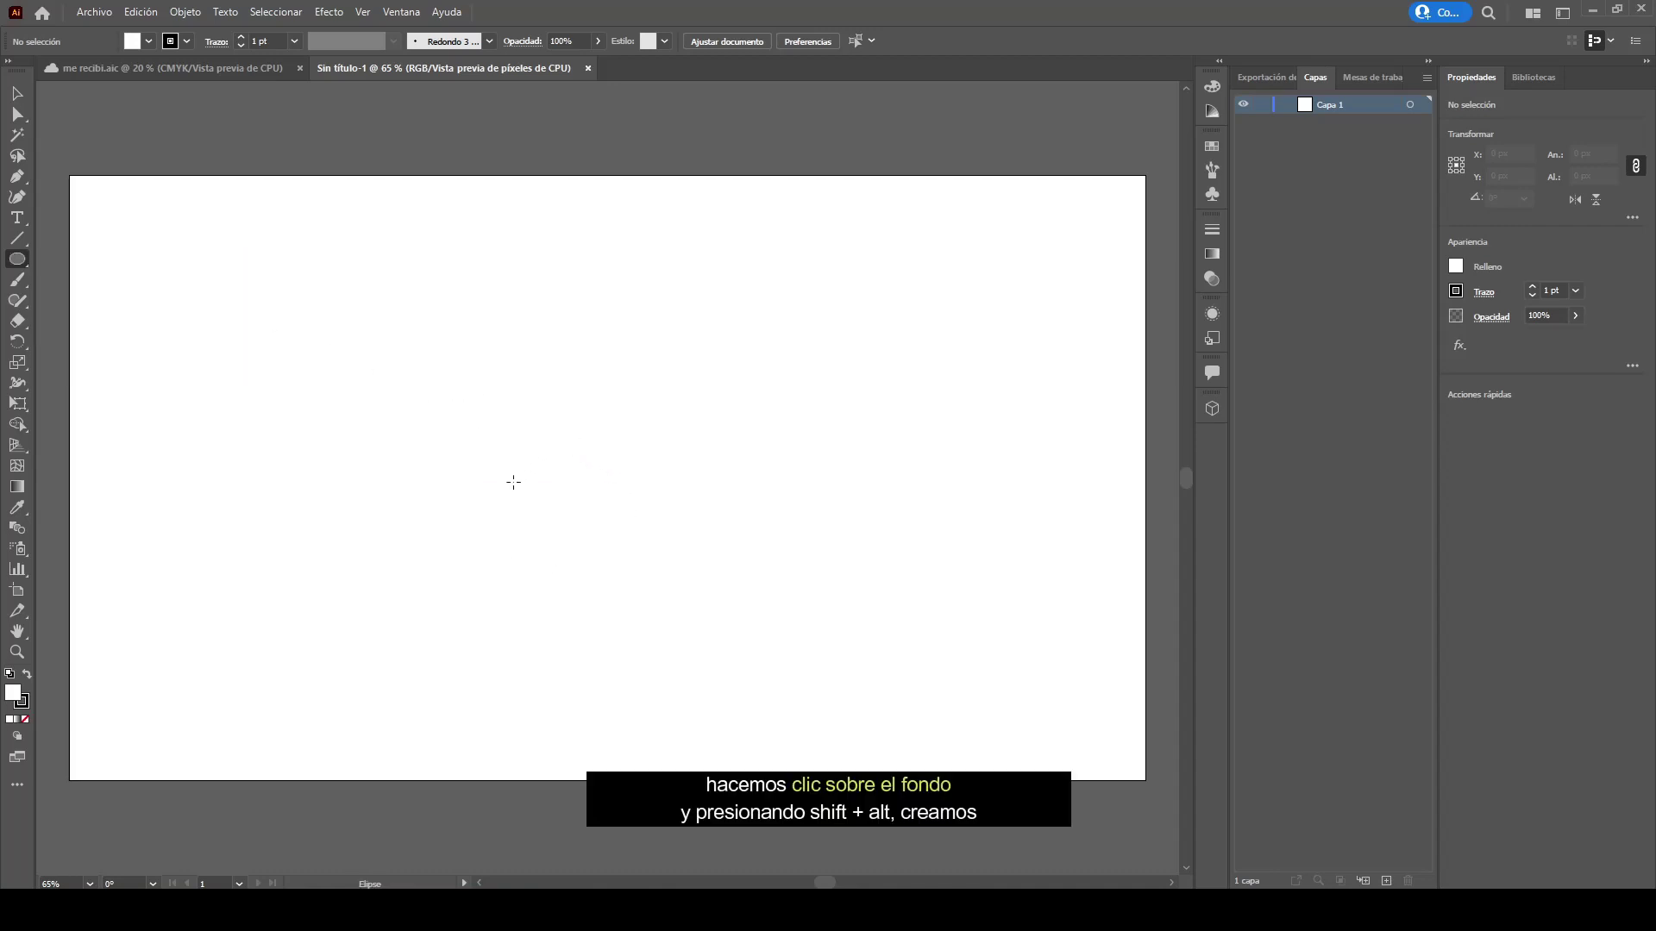
{"action": "left_click_drag", "start_coordinate": [490, 397], "coordinate": [669, 561]}
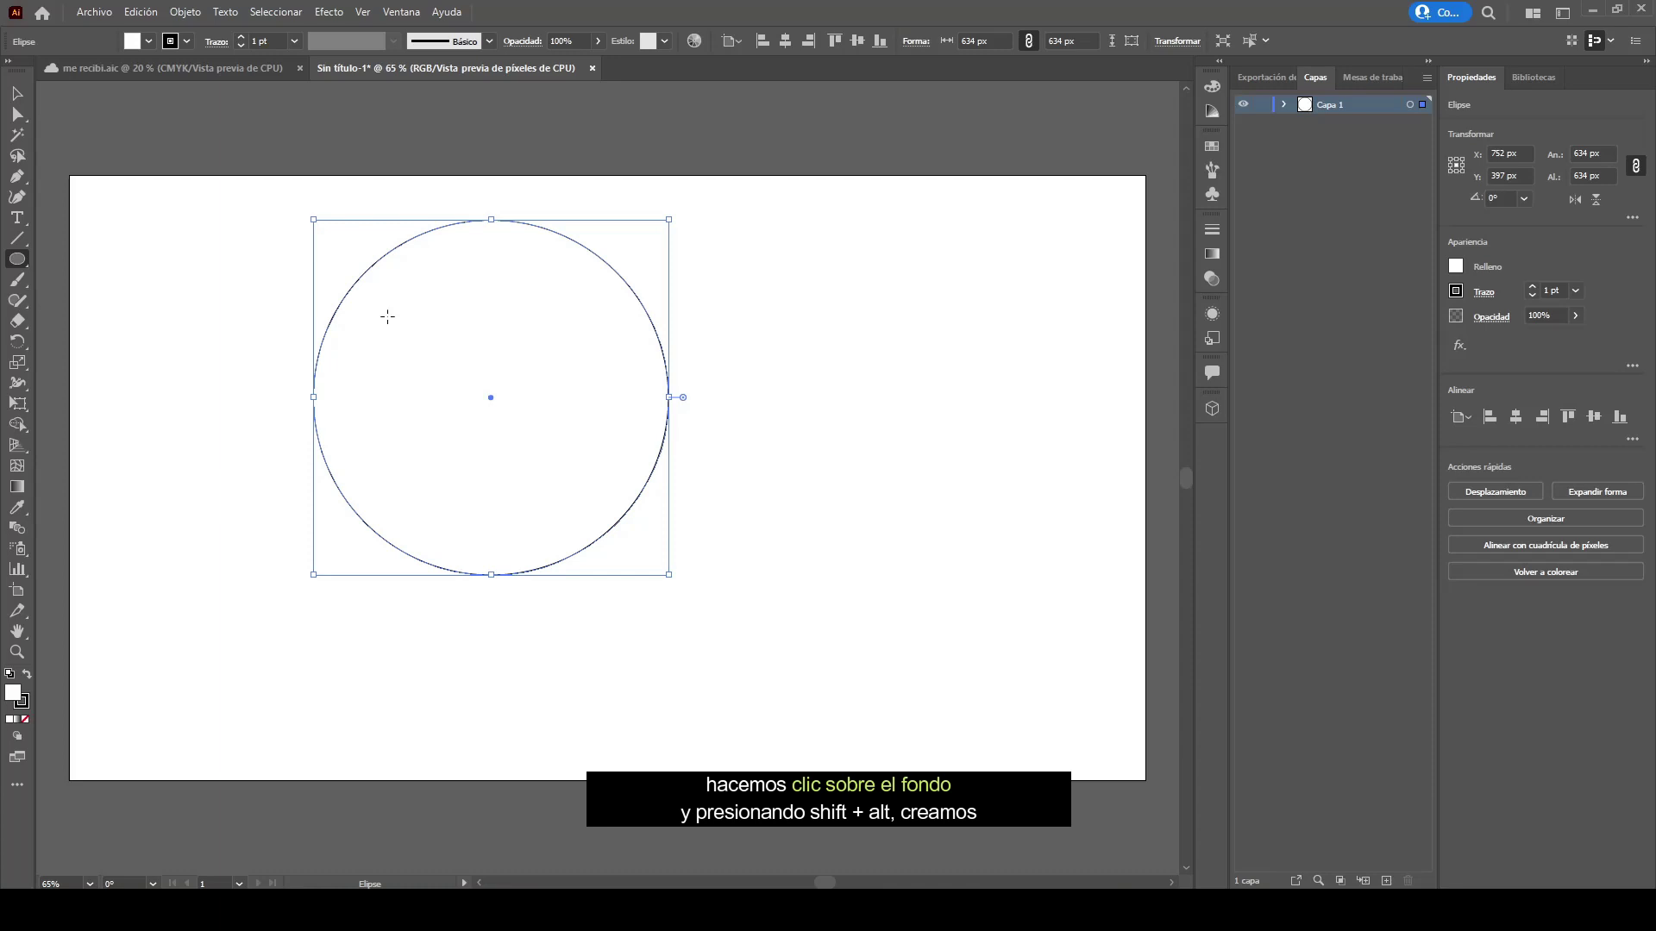
{"action": "left_click", "coordinate": [17, 93]}
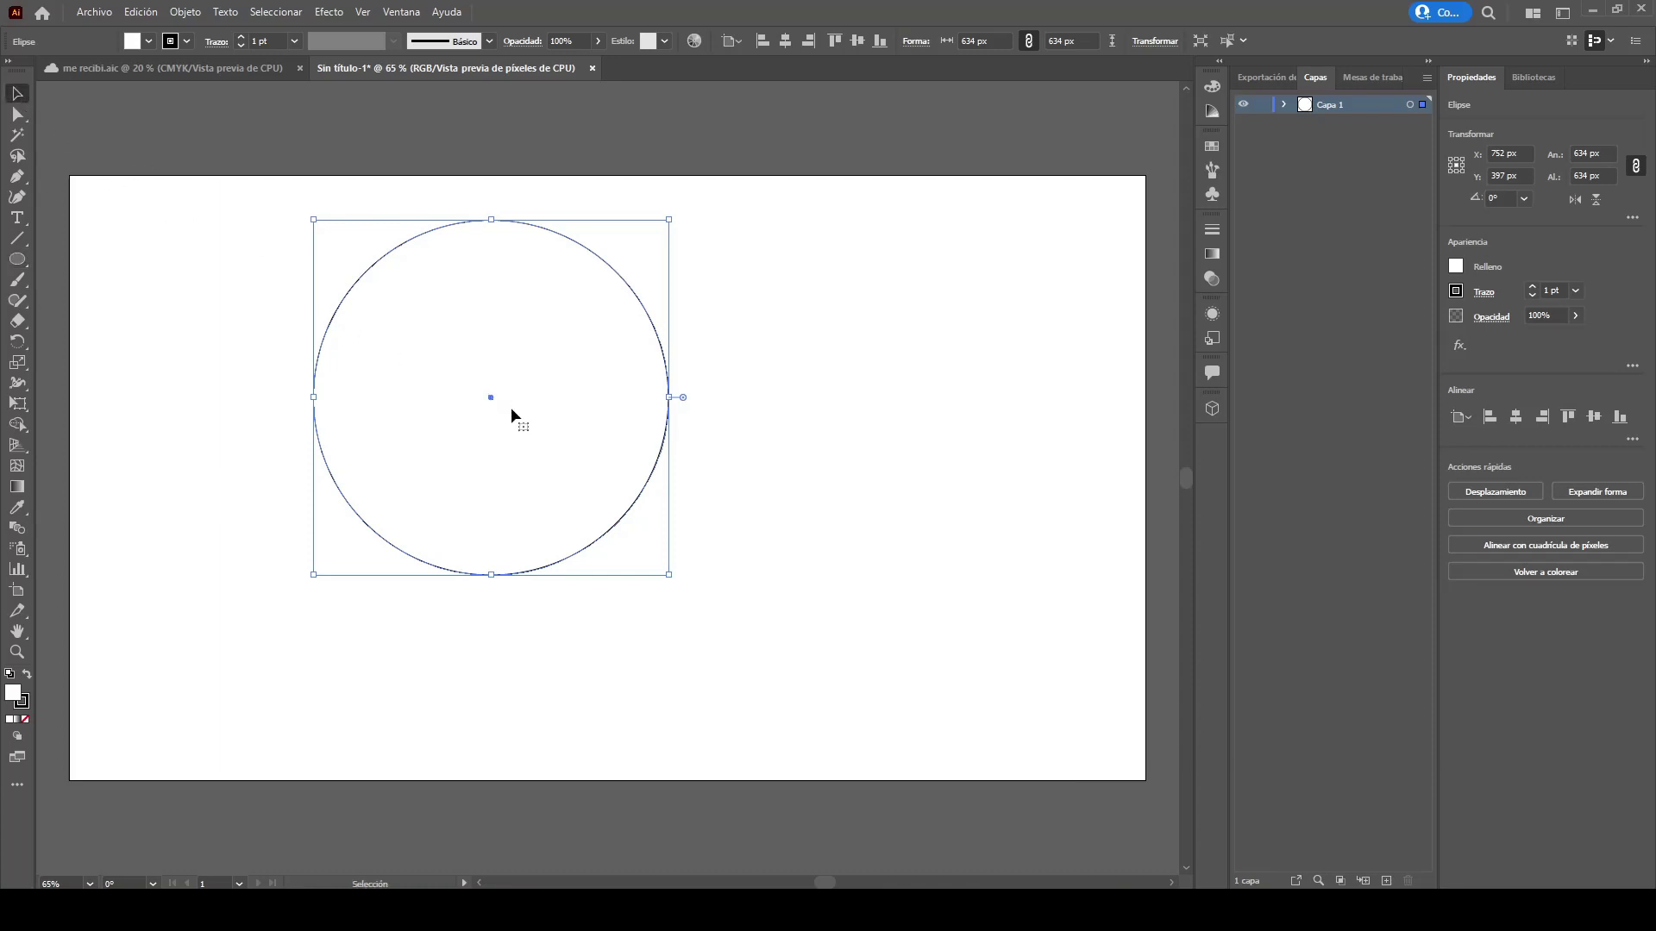
{"action": "left_click", "coordinate": [1518, 419]}
{"action": "left_click", "coordinate": [1594, 417]}
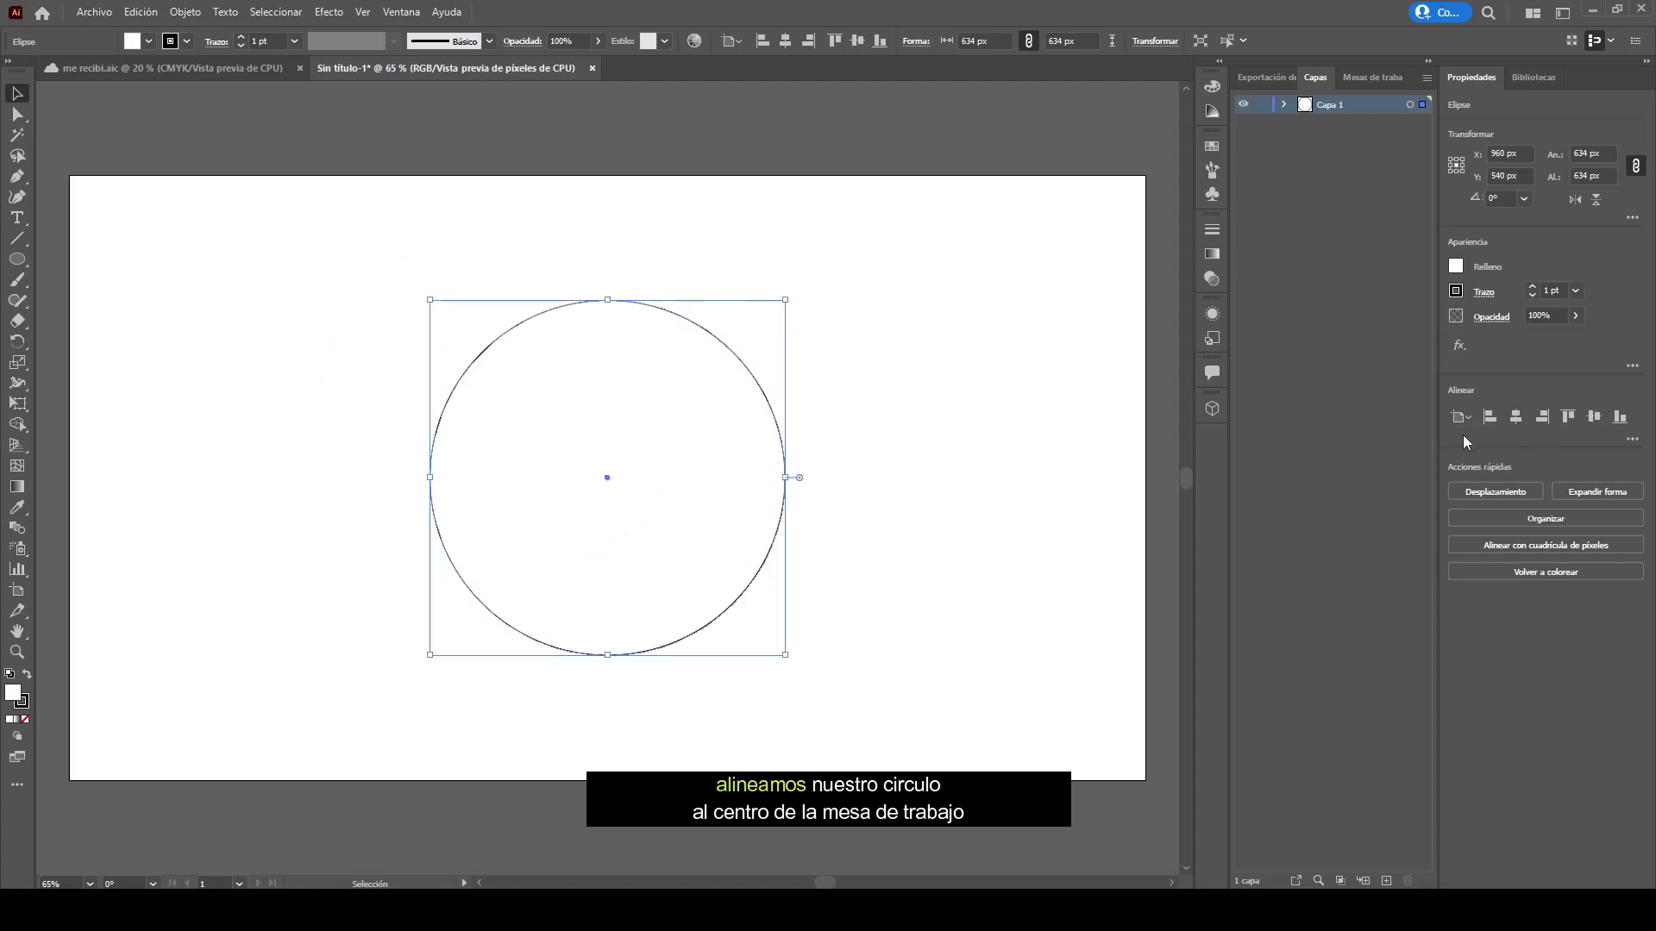
{"action": "key", "text": "ctrl+1"}
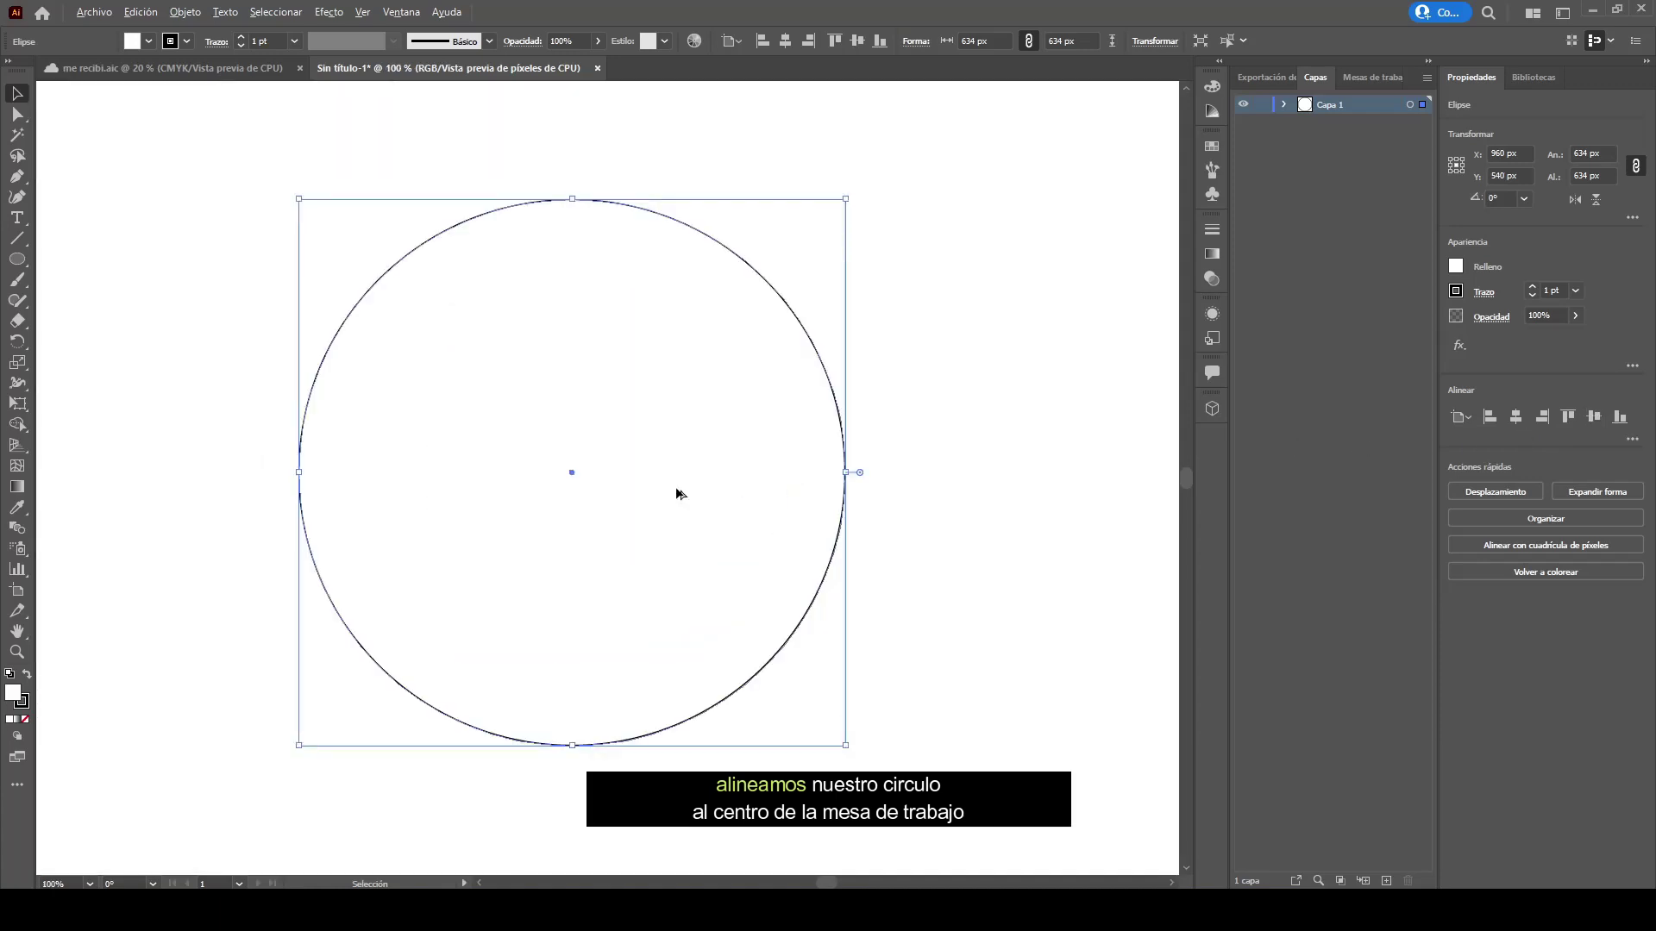
{"action": "scroll", "coordinate": [675, 486], "scroll_direction": "down", "scroll_amount": 2}
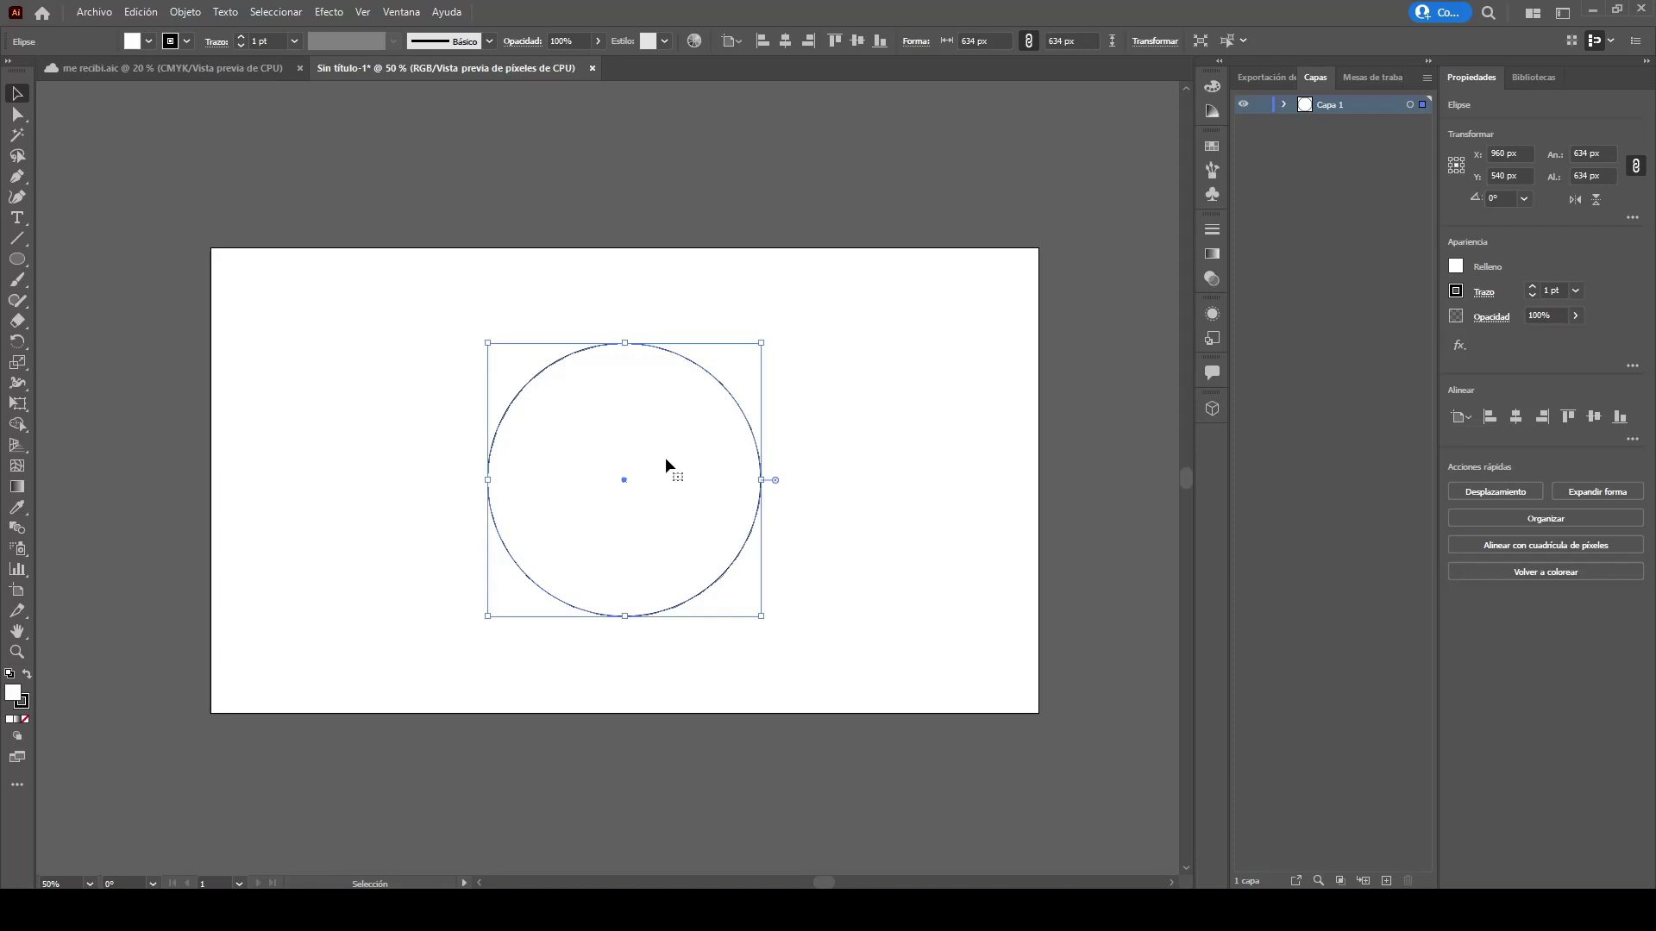
Step: Paste a copy of the circle in place and lock the lower original ellipse in Capas
{"action": "left_click", "coordinate": [136, 14]}
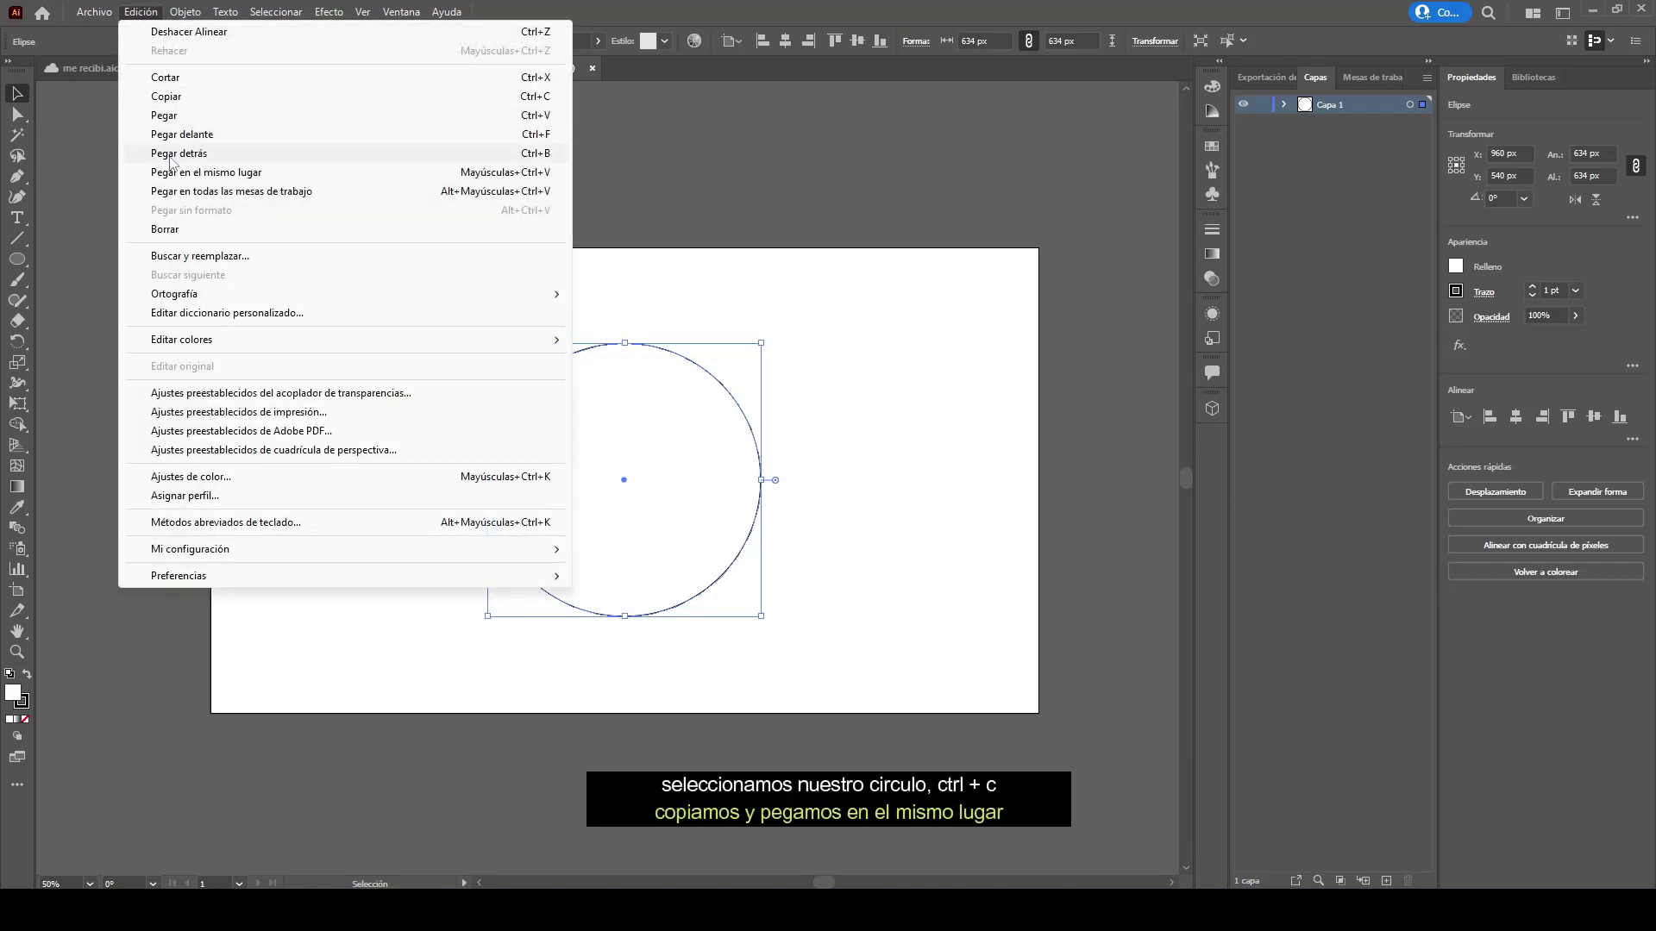
{"action": "left_click", "coordinate": [328, 179]}
{"action": "key", "text": "ctrl+1"}
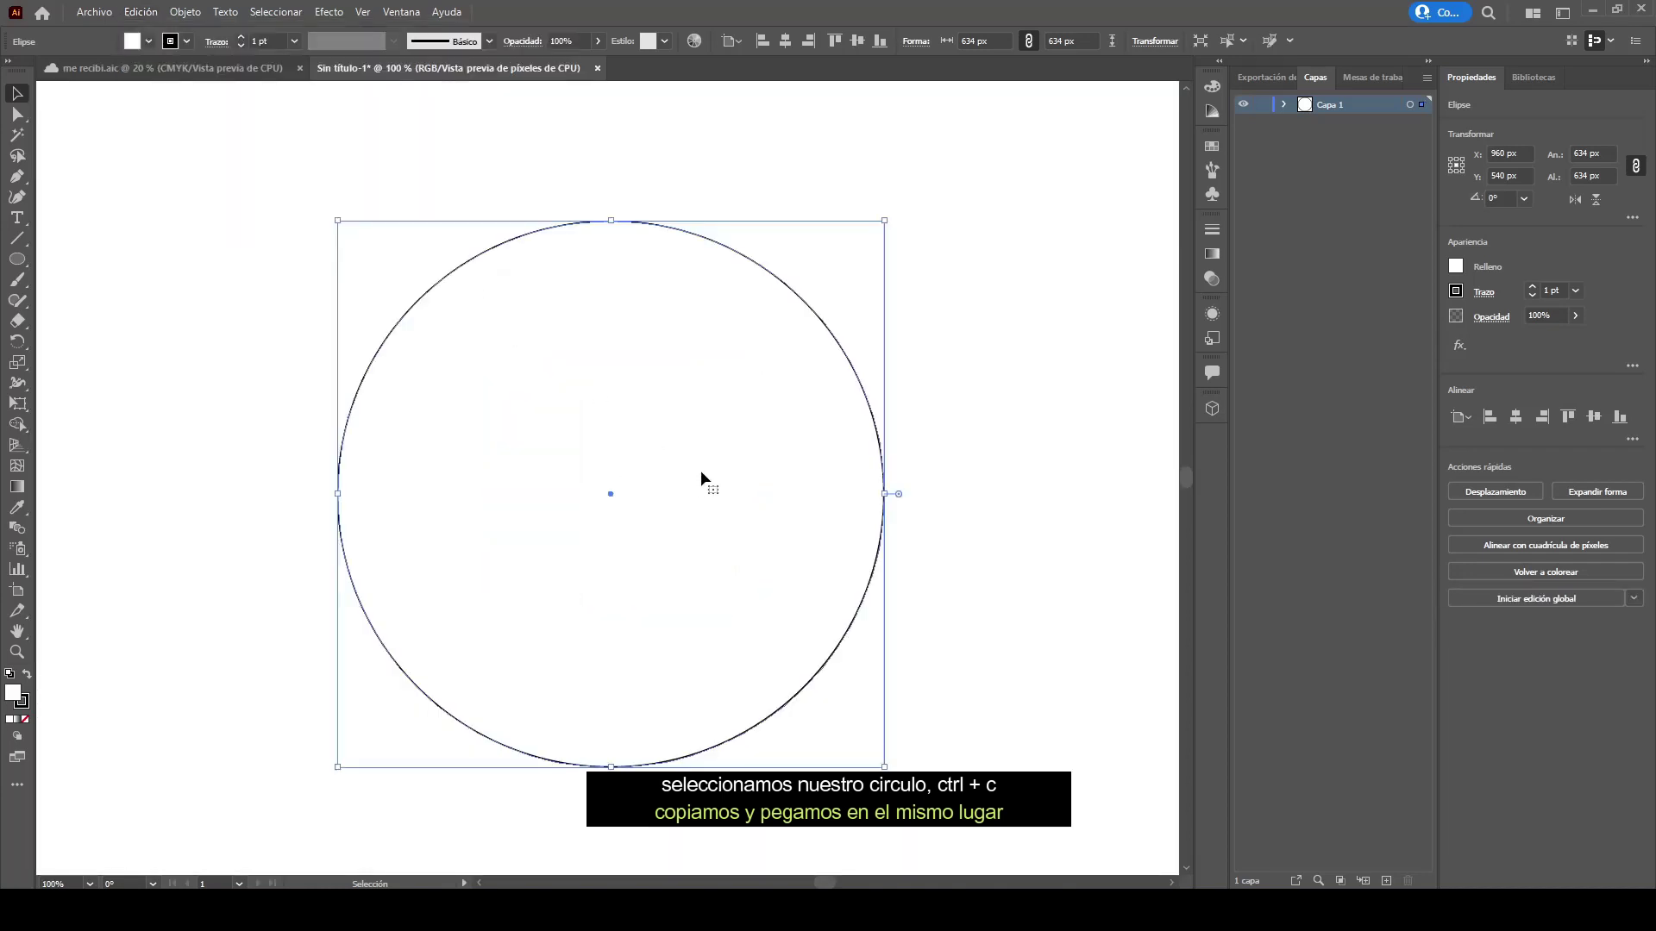
{"action": "left_click", "coordinate": [1284, 104]}
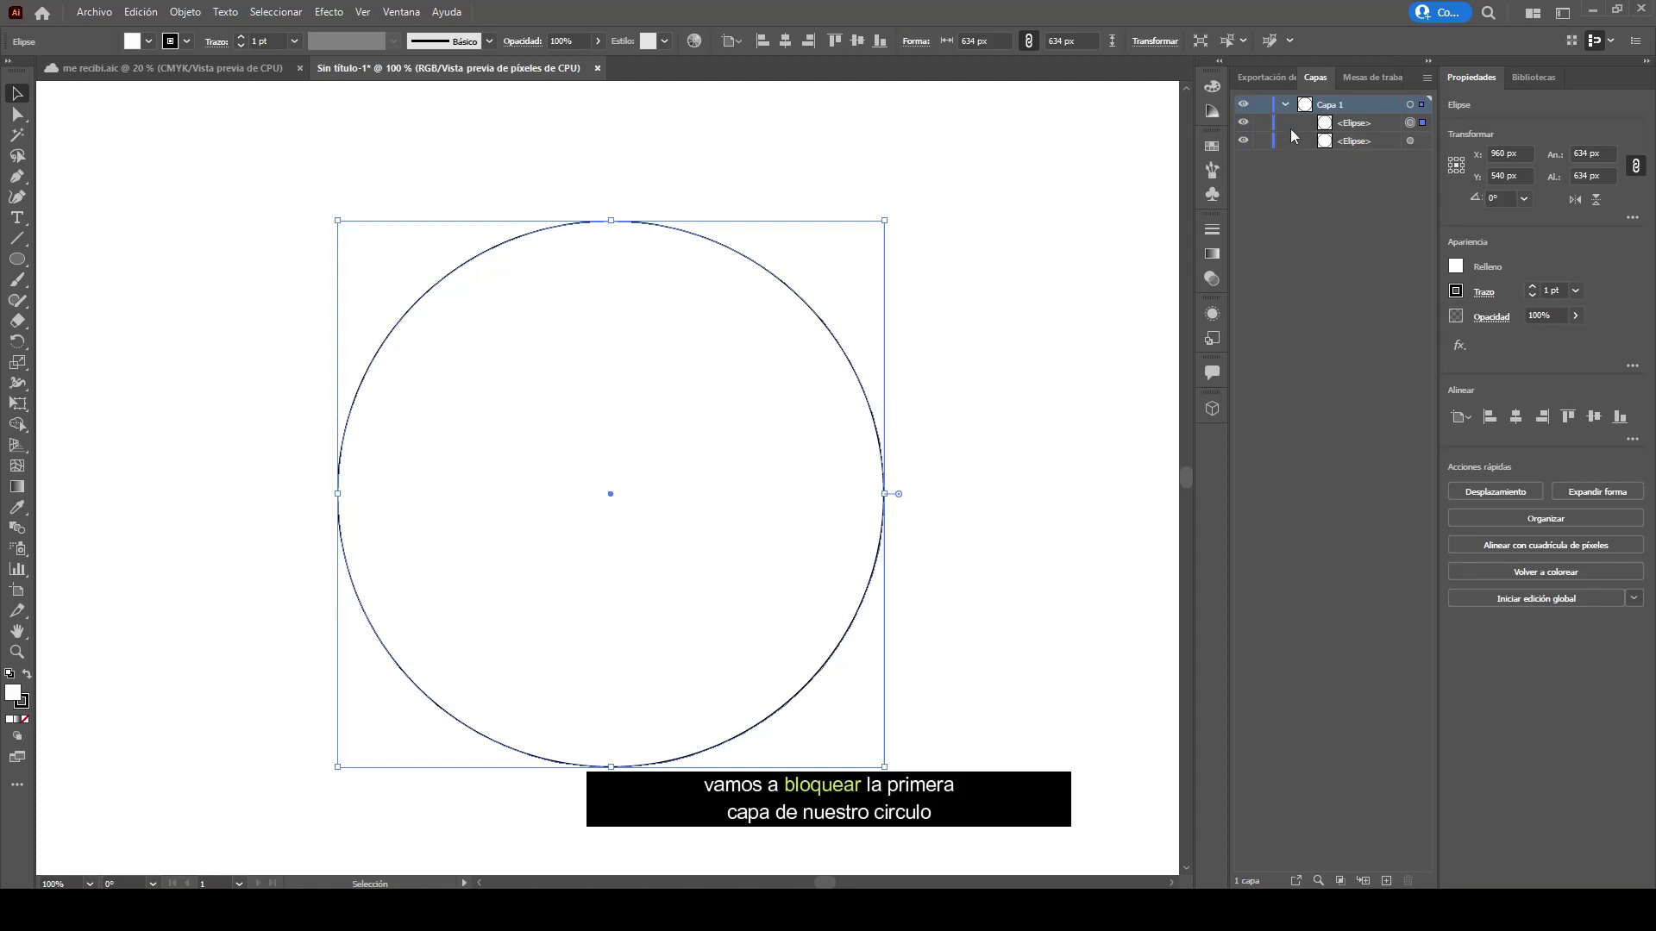
{"action": "left_click", "coordinate": [1262, 140]}
{"action": "left_click", "coordinate": [770, 179]}
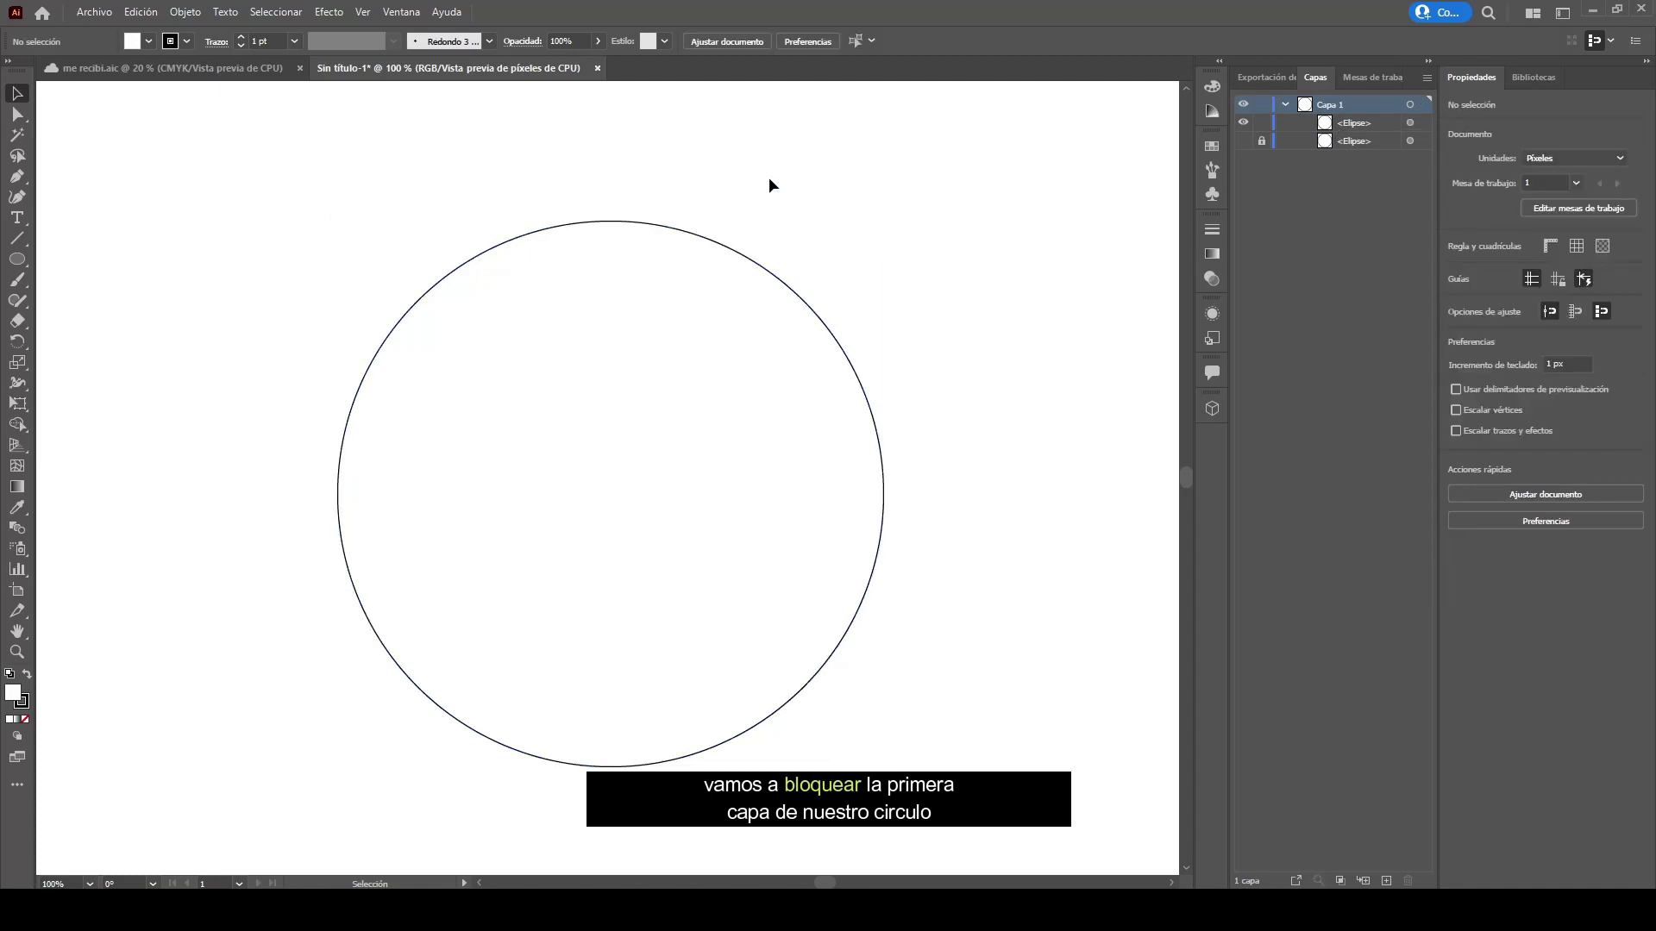
{"action": "left_click", "coordinate": [21, 222]}
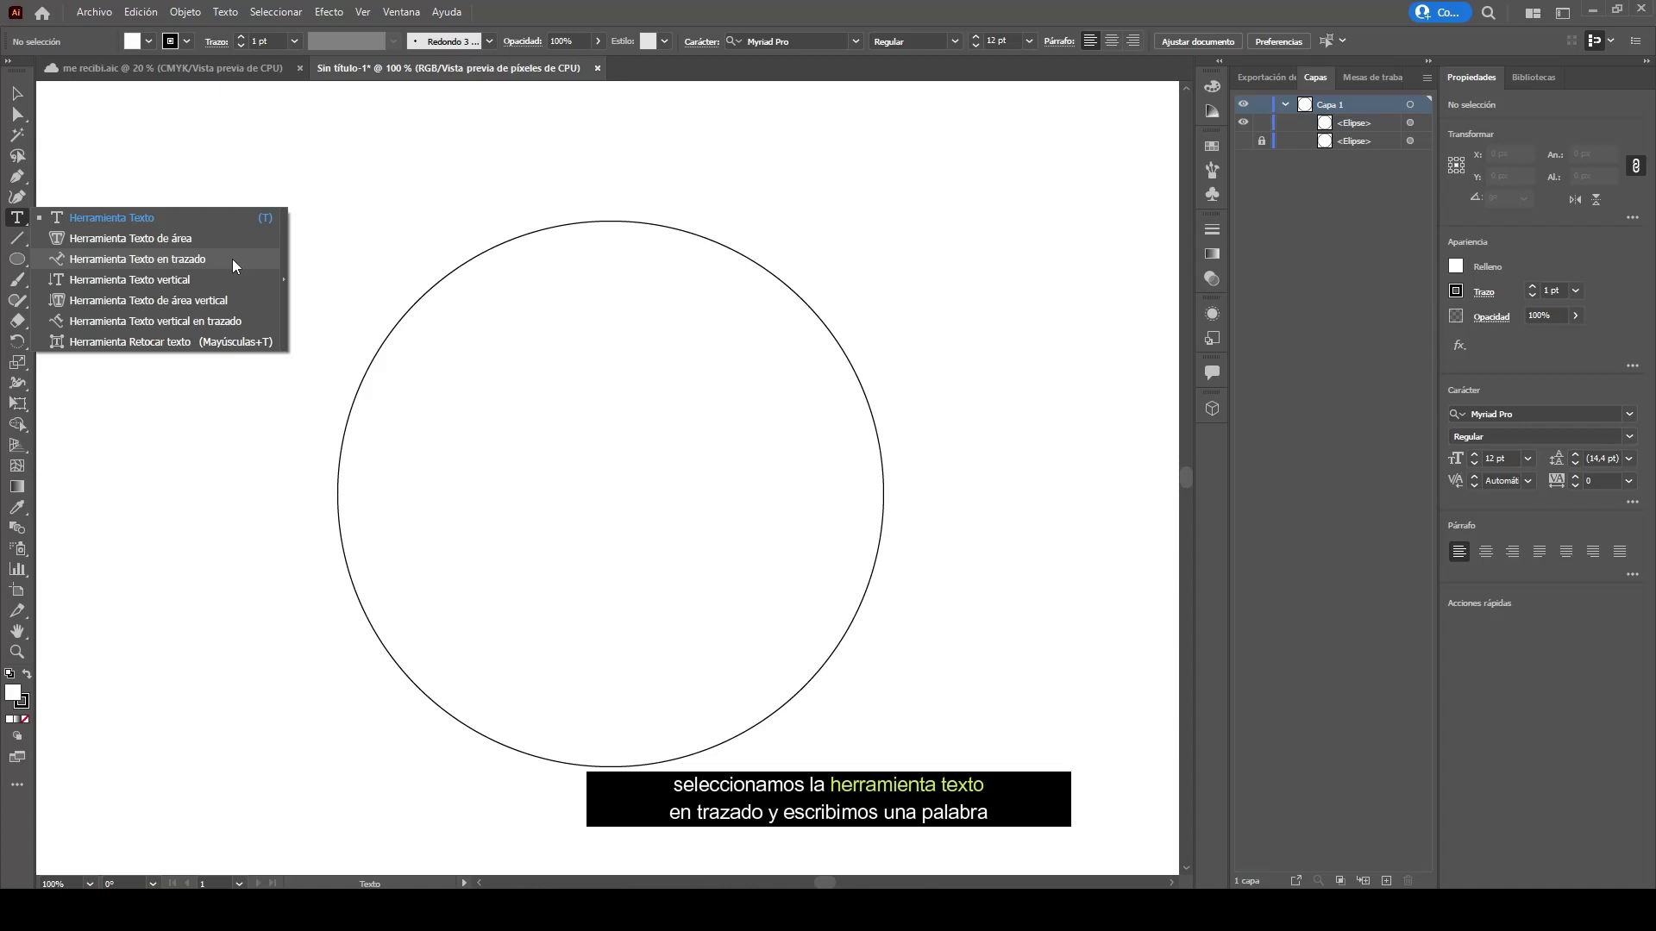
Step: Type ME RECIBI along the circle's left edge with the Type on a Path tool
{"action": "left_click", "coordinate": [232, 260]}
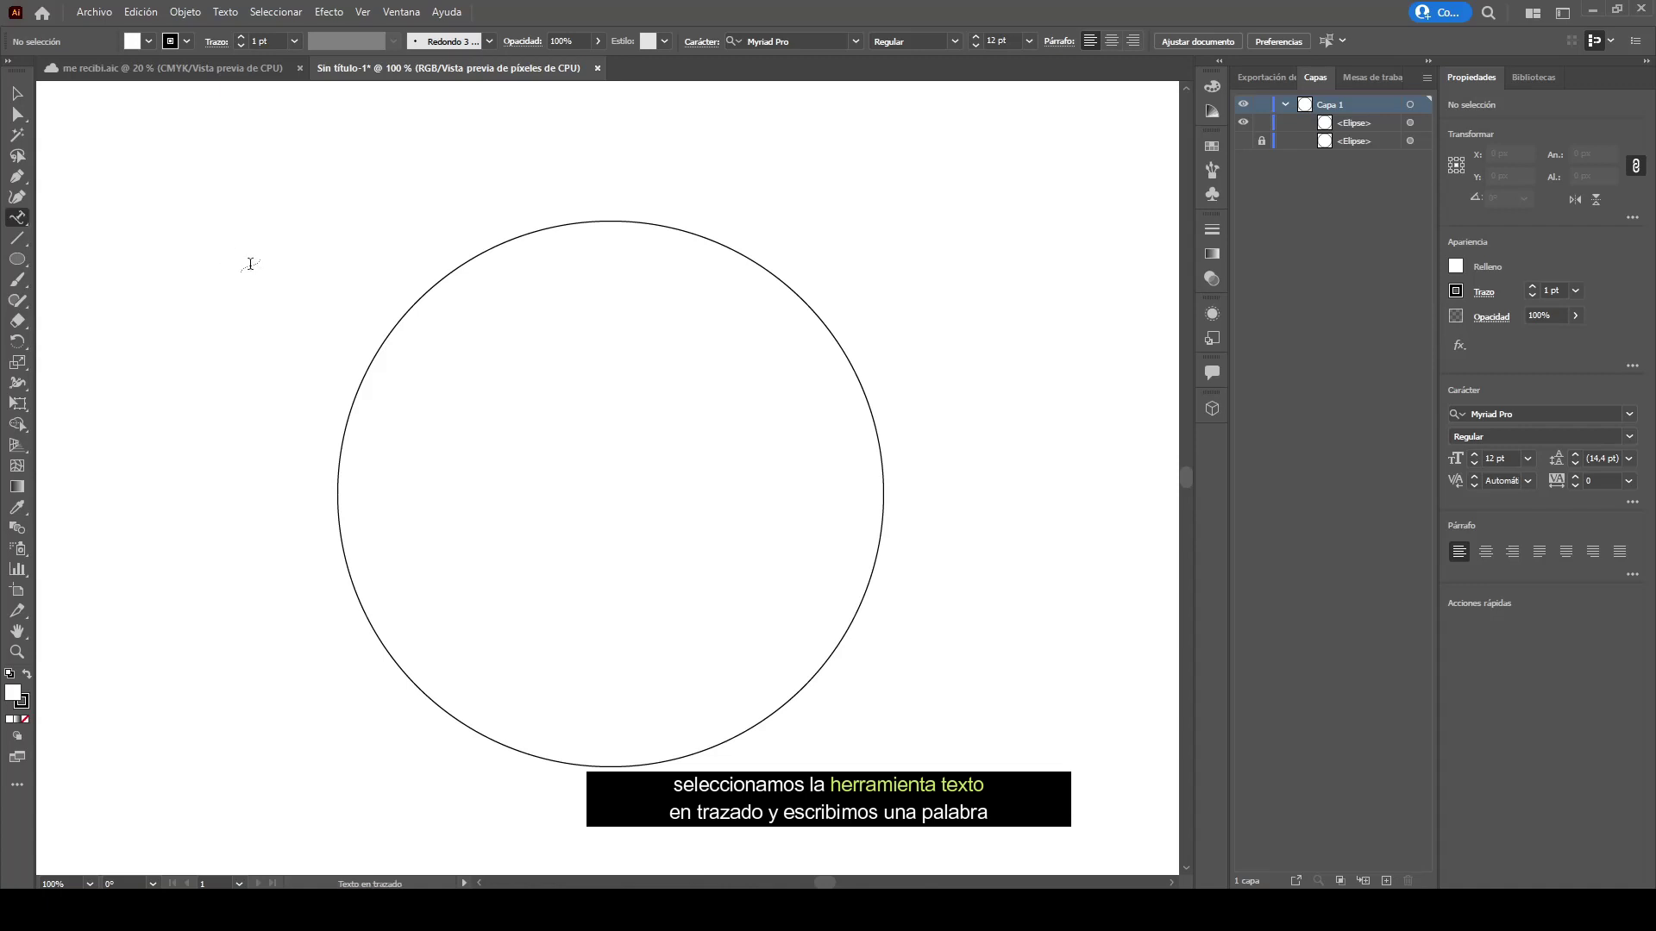
{"action": "left_click", "coordinate": [342, 434]}
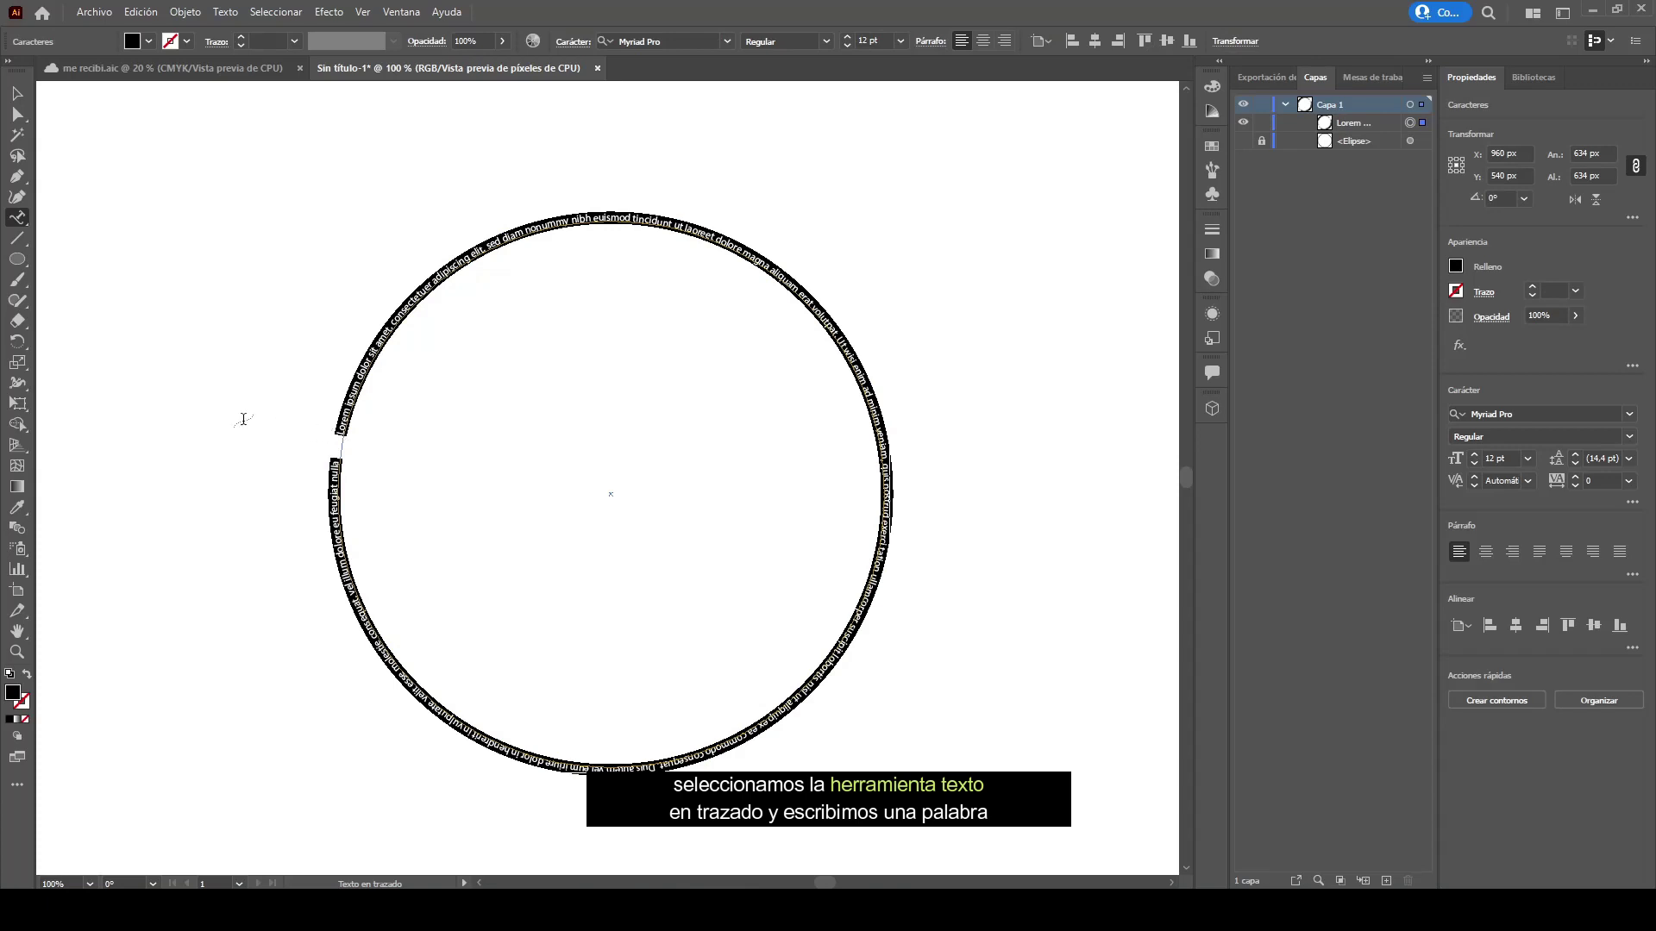
{"action": "type", "text": "Me"}
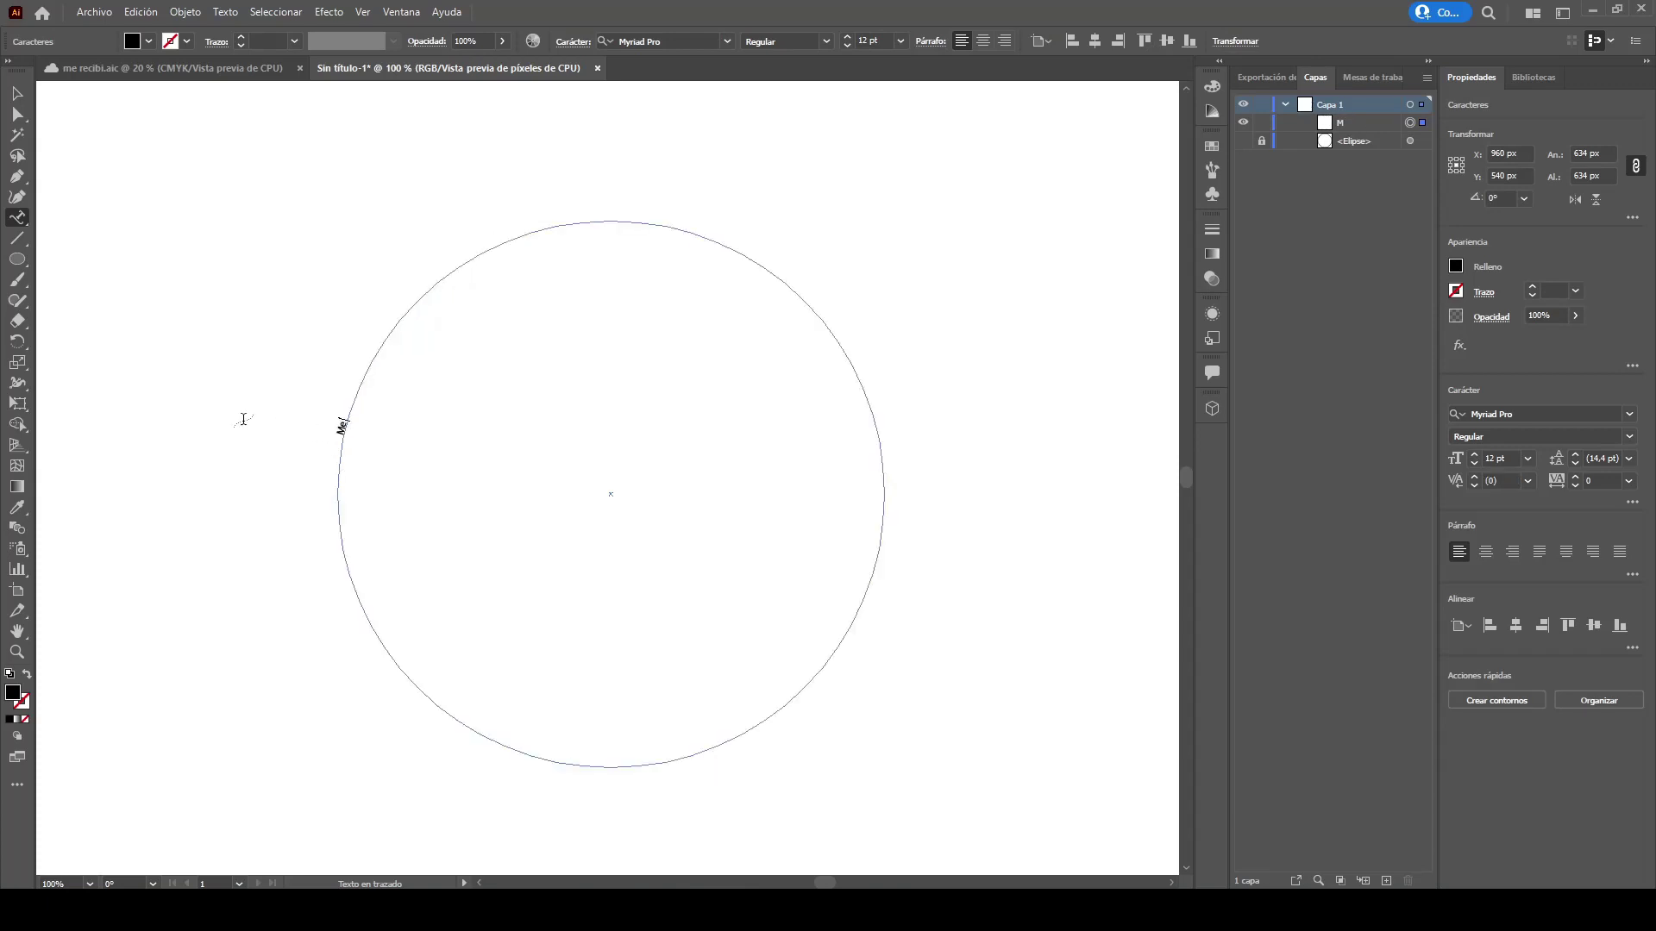
{"action": "key", "text": "BackSpace"}
{"action": "type", "text": "E RECIBI"}
{"action": "left_click", "coordinate": [17, 93]}
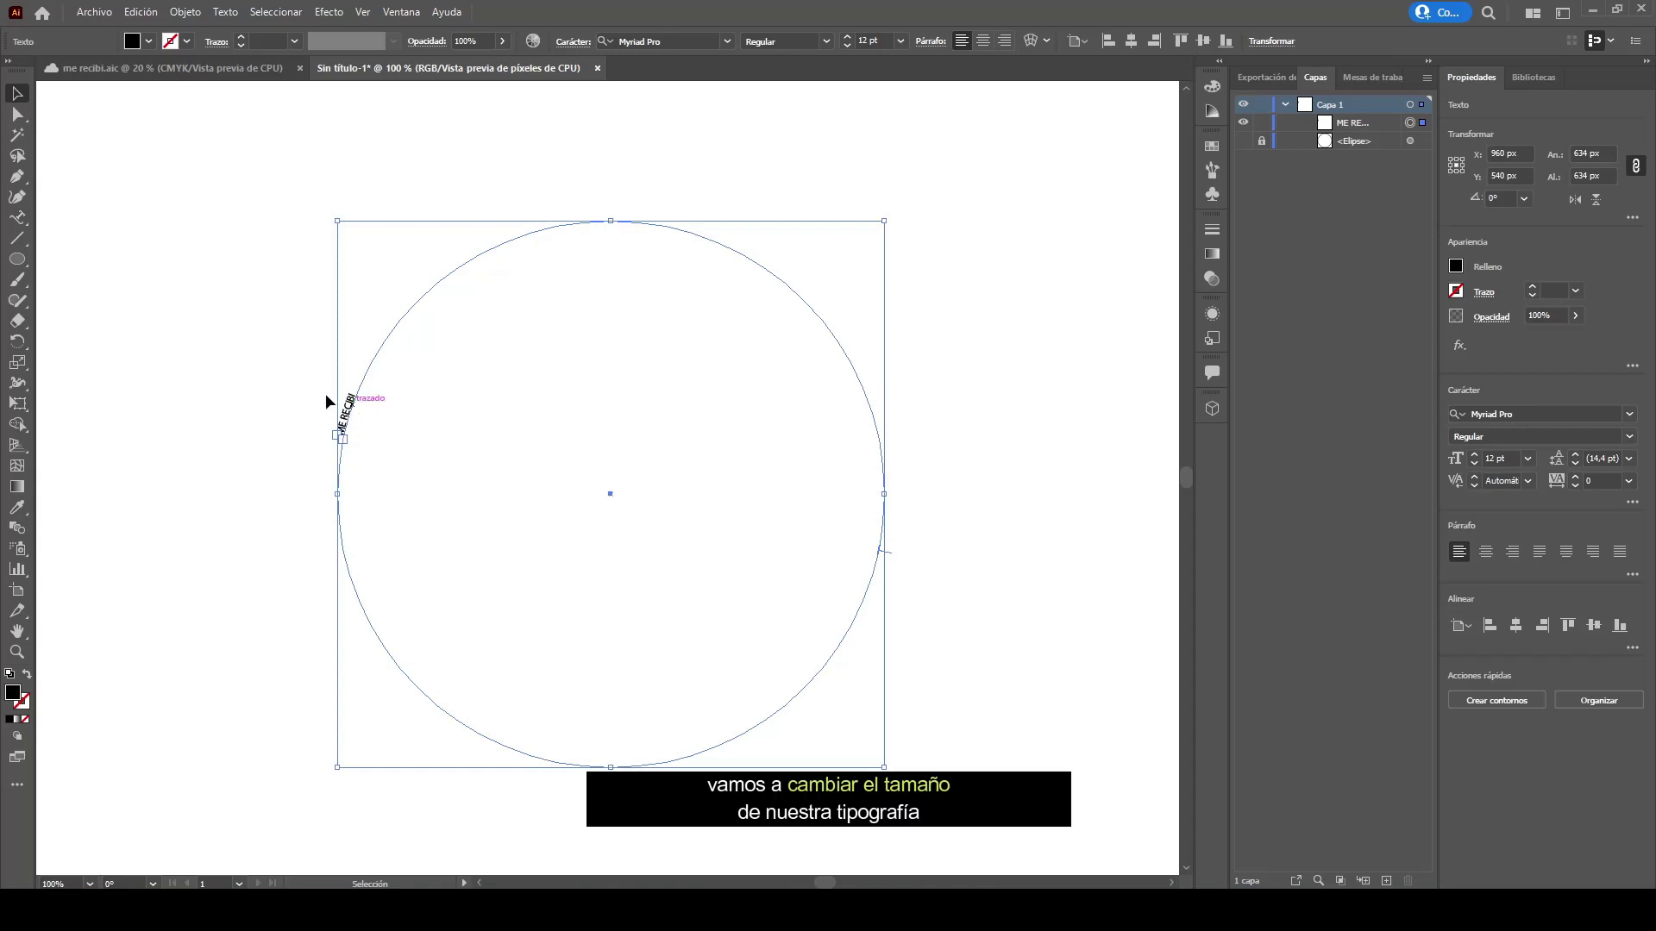
Step: Enlarge the ME RECIBI text from 72 pt to about 173 pt
{"action": "left_click_drag", "start_coordinate": [17, 217], "coordinate": [112, 221]}
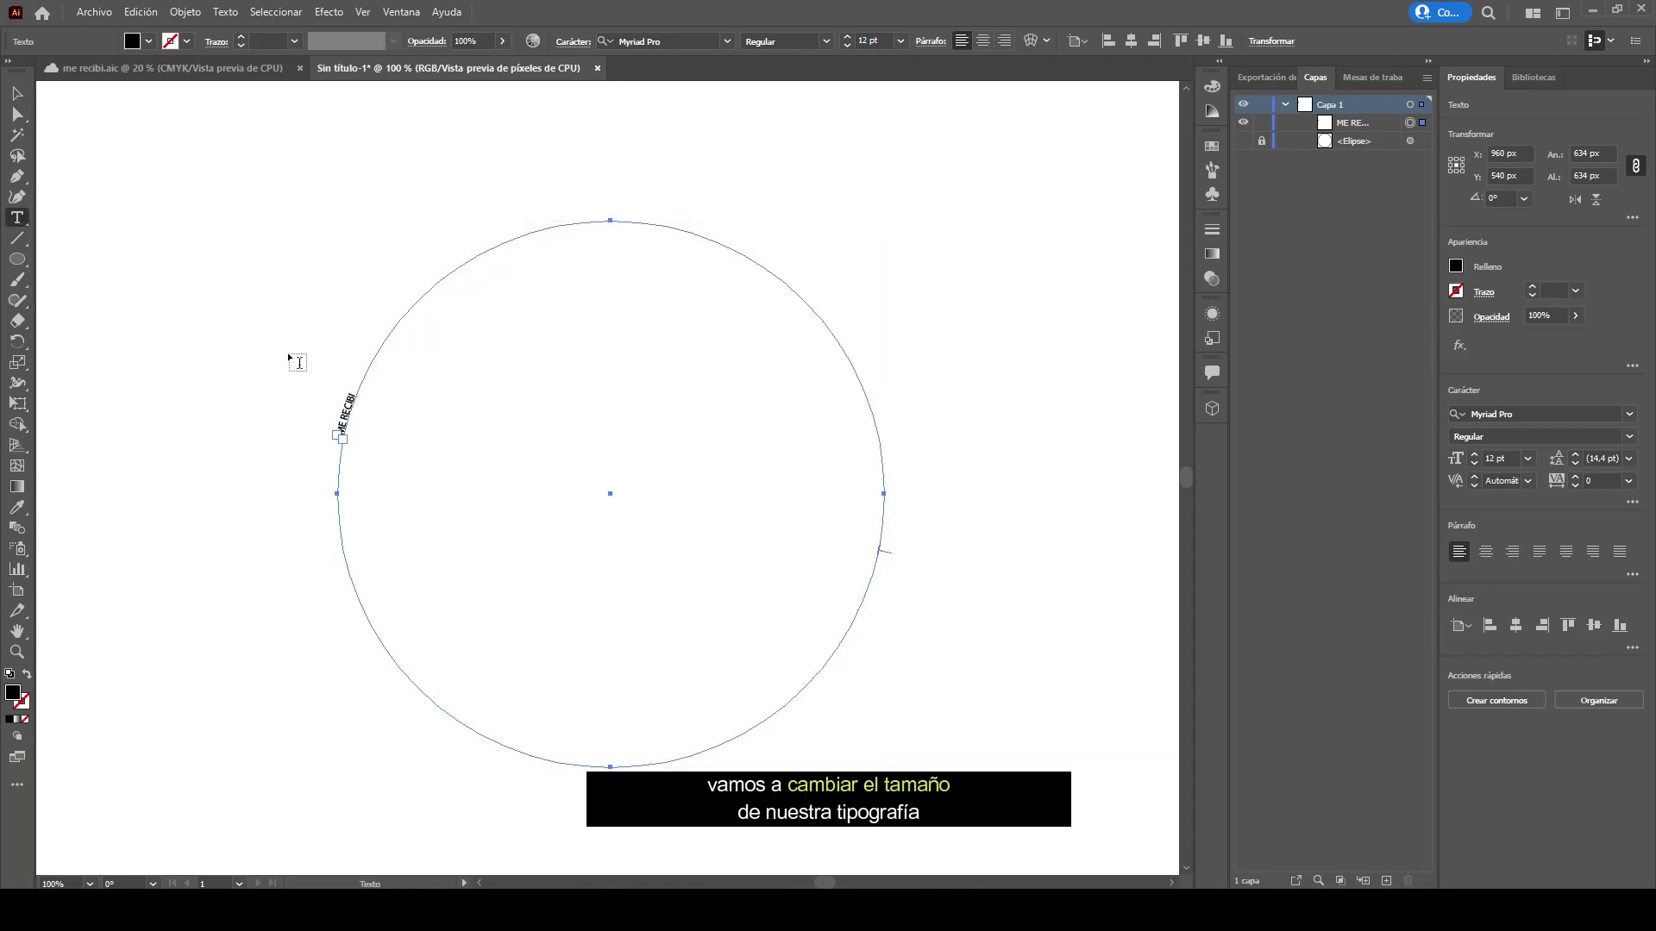
{"action": "triple_click", "coordinate": [349, 401]}
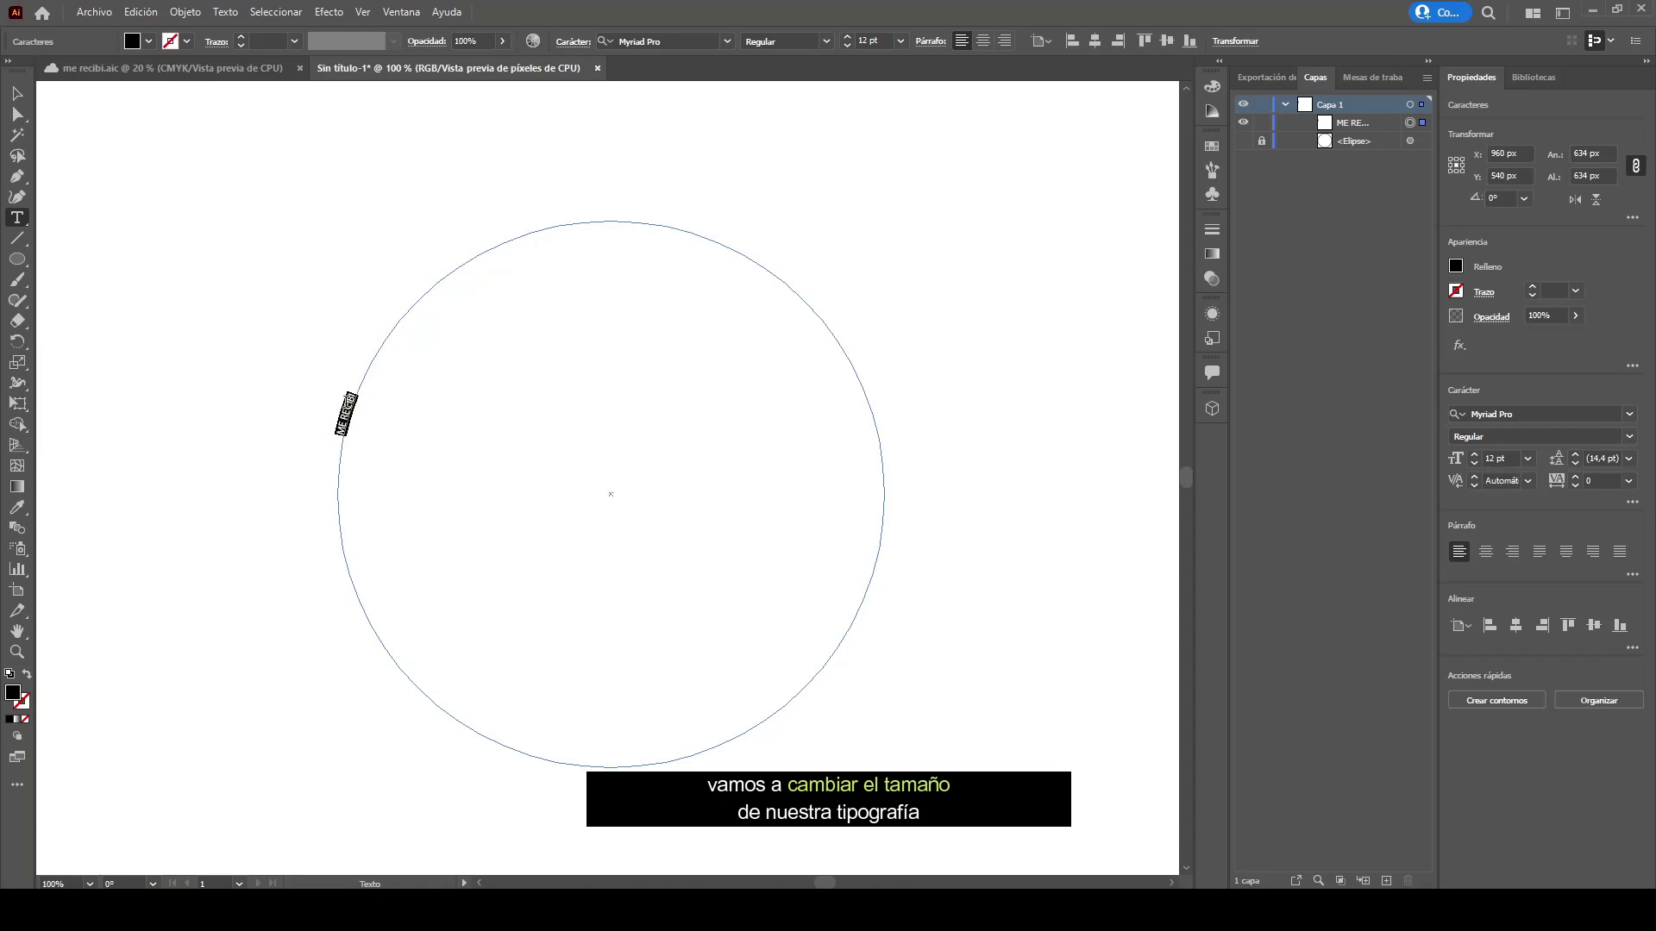
{"action": "left_click", "coordinate": [900, 40]}
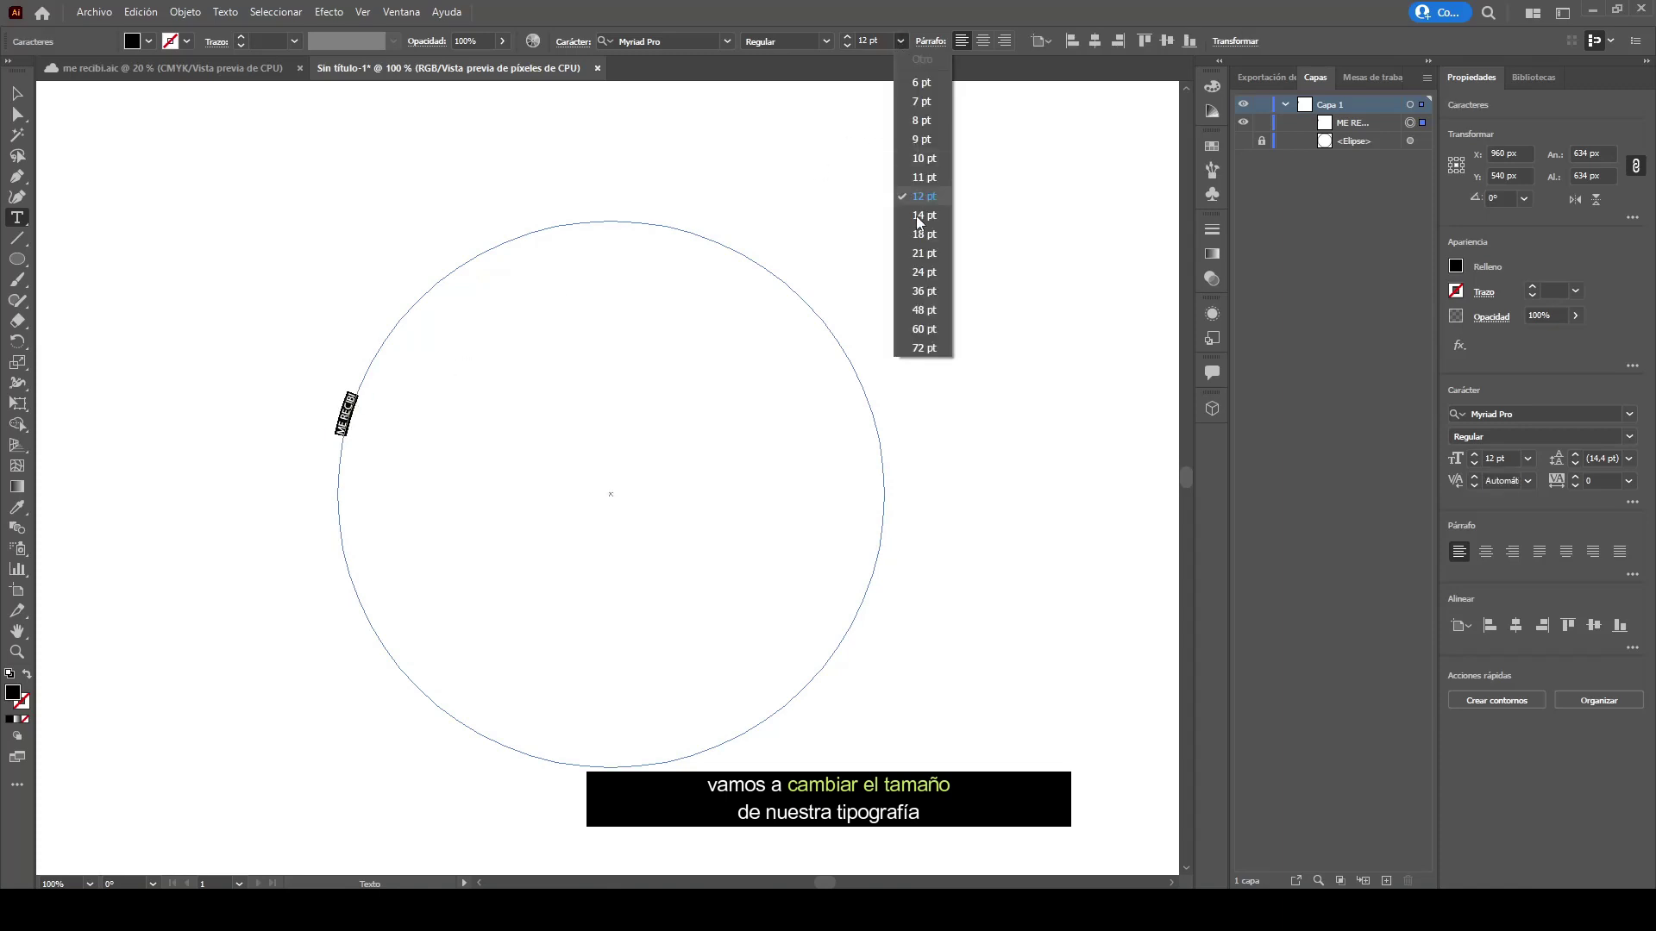
{"action": "left_click", "coordinate": [924, 348]}
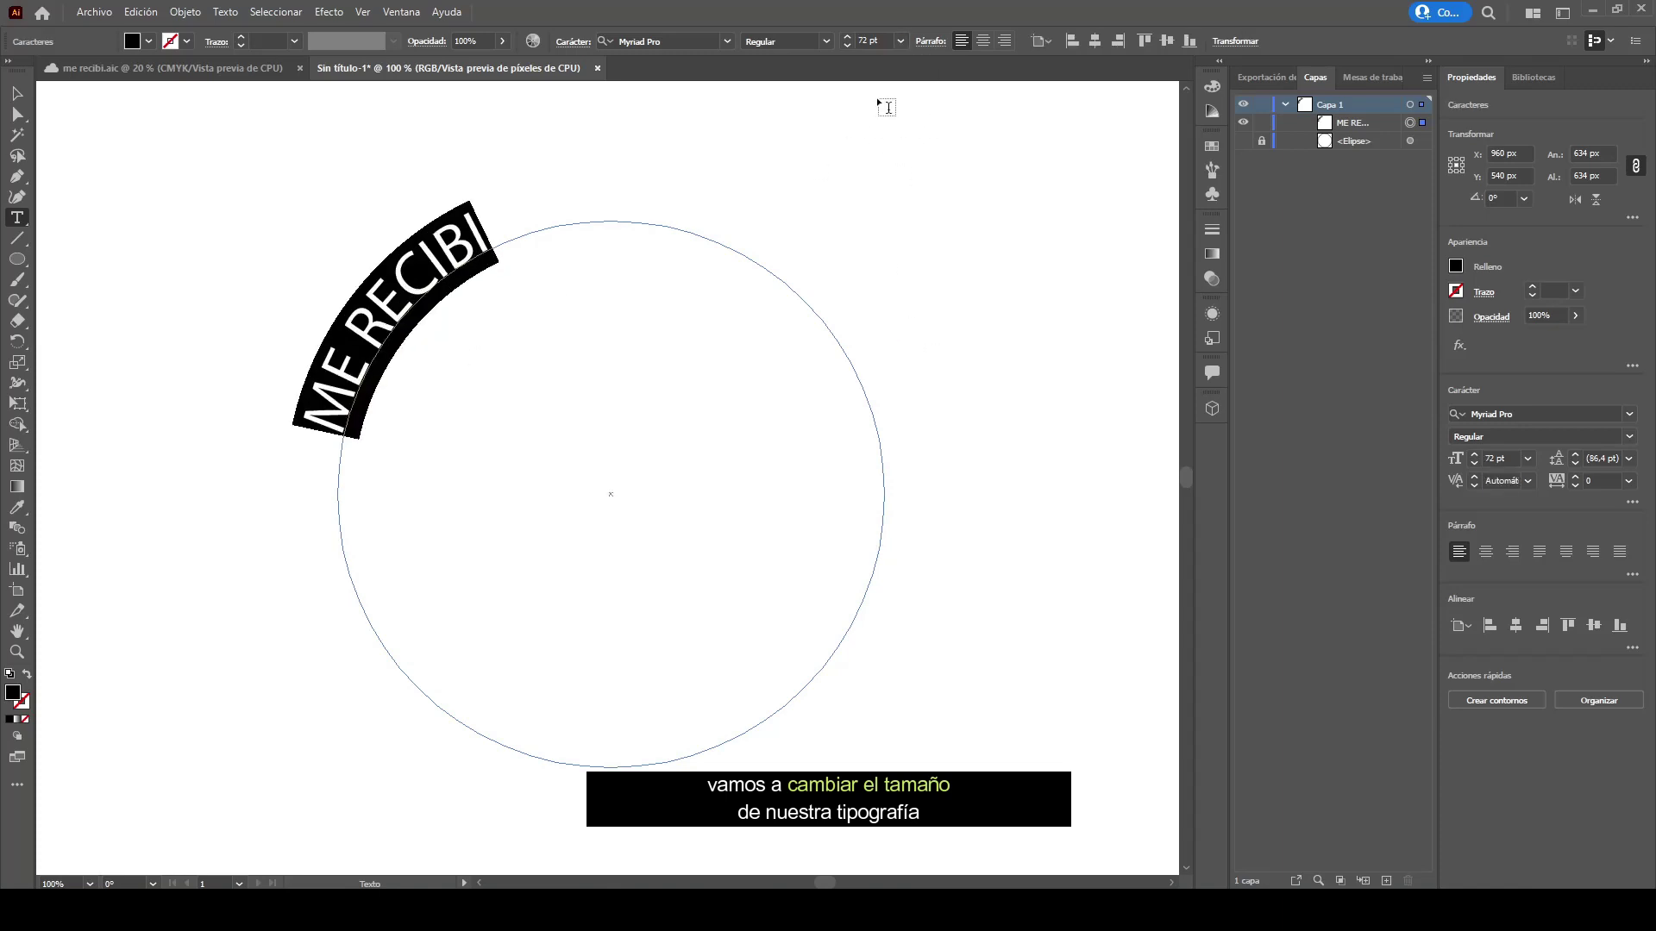
{"action": "left_click", "coordinate": [849, 38]}
{"action": "left_click_drag", "start_coordinate": [849, 41], "coordinate": [849, 40]}
{"action": "type", "text": "173"}
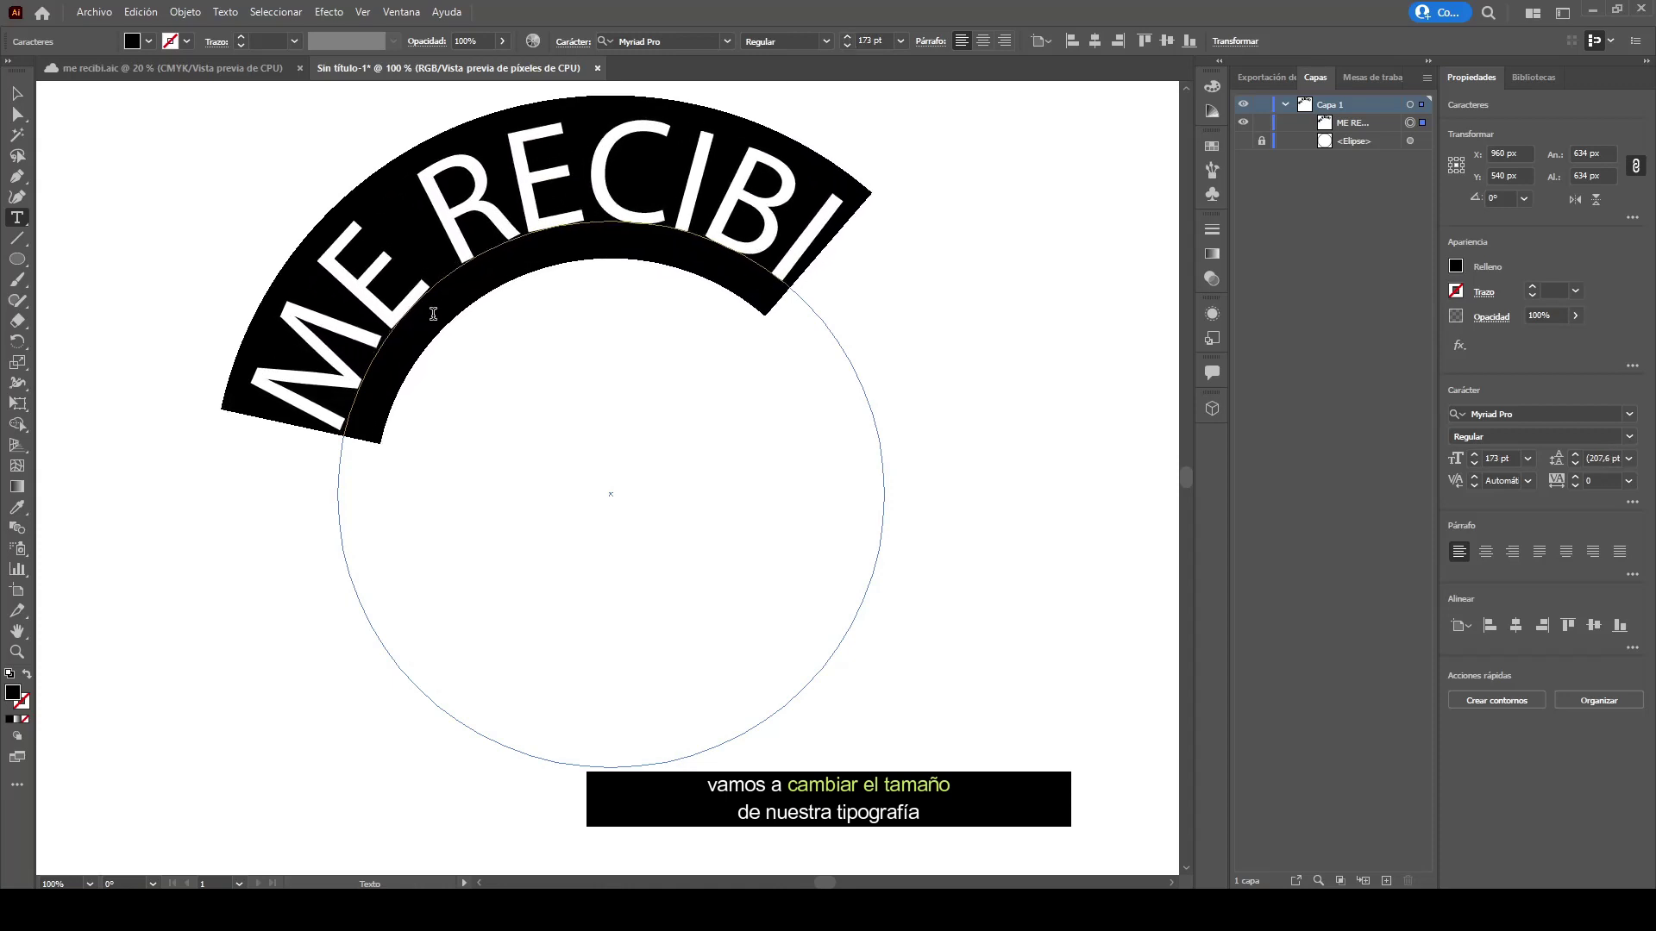
{"action": "left_click", "coordinate": [421, 259]}
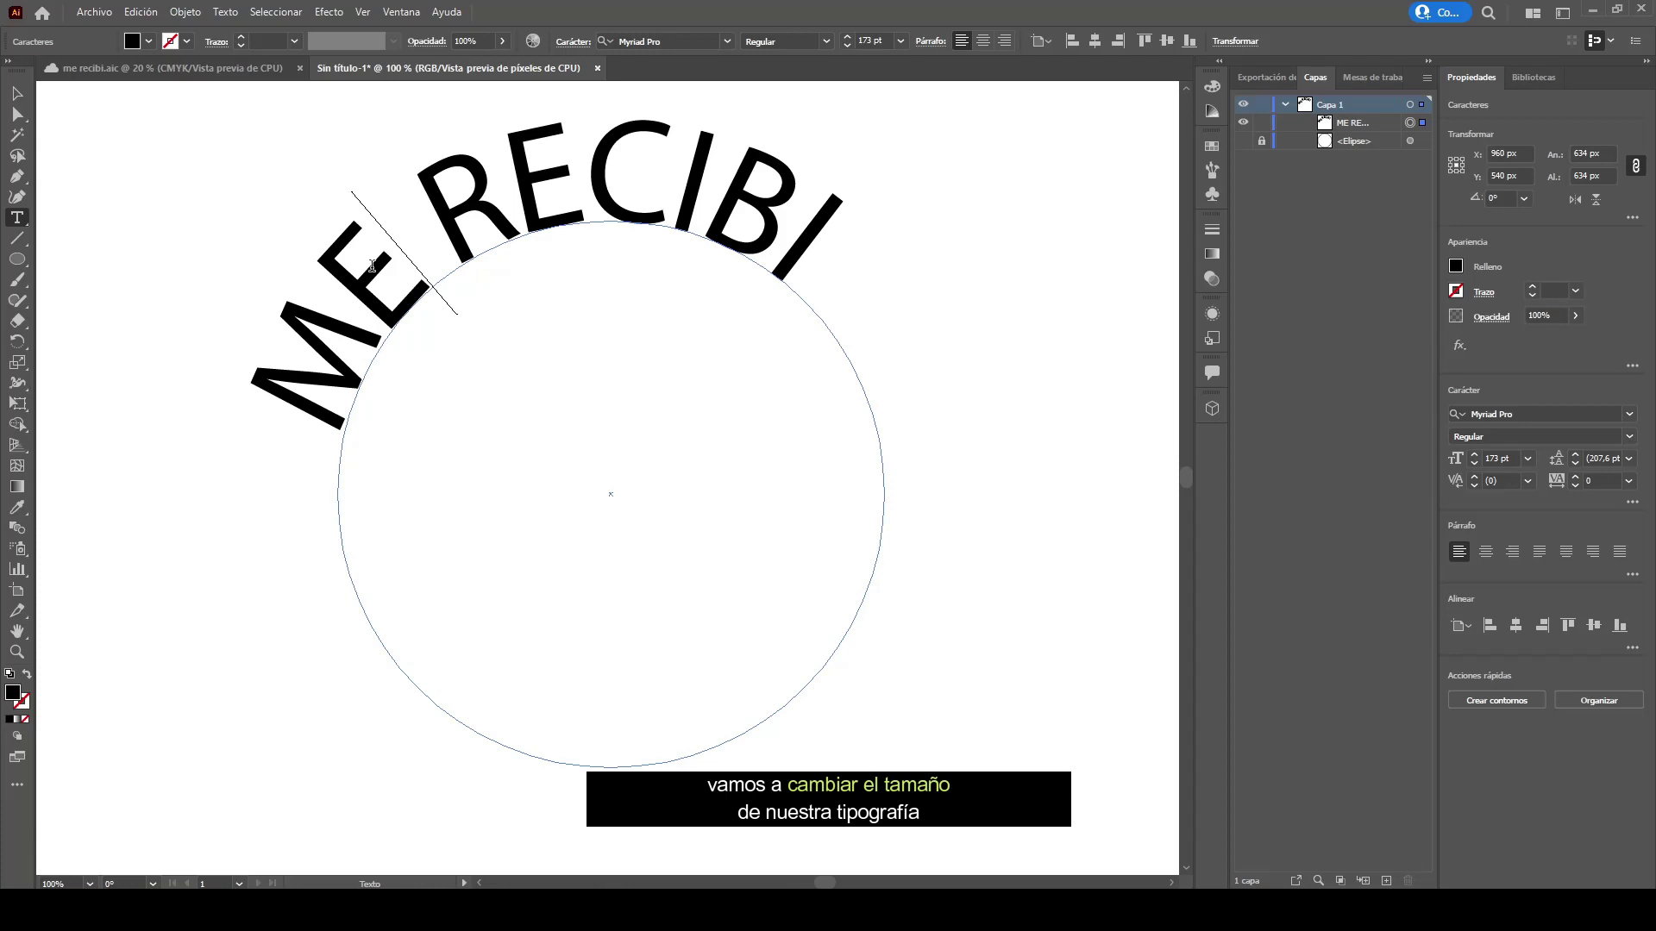
Step: Slide ME RECIBI along the path so it sits over the circle's top
{"action": "left_click", "coordinate": [17, 114]}
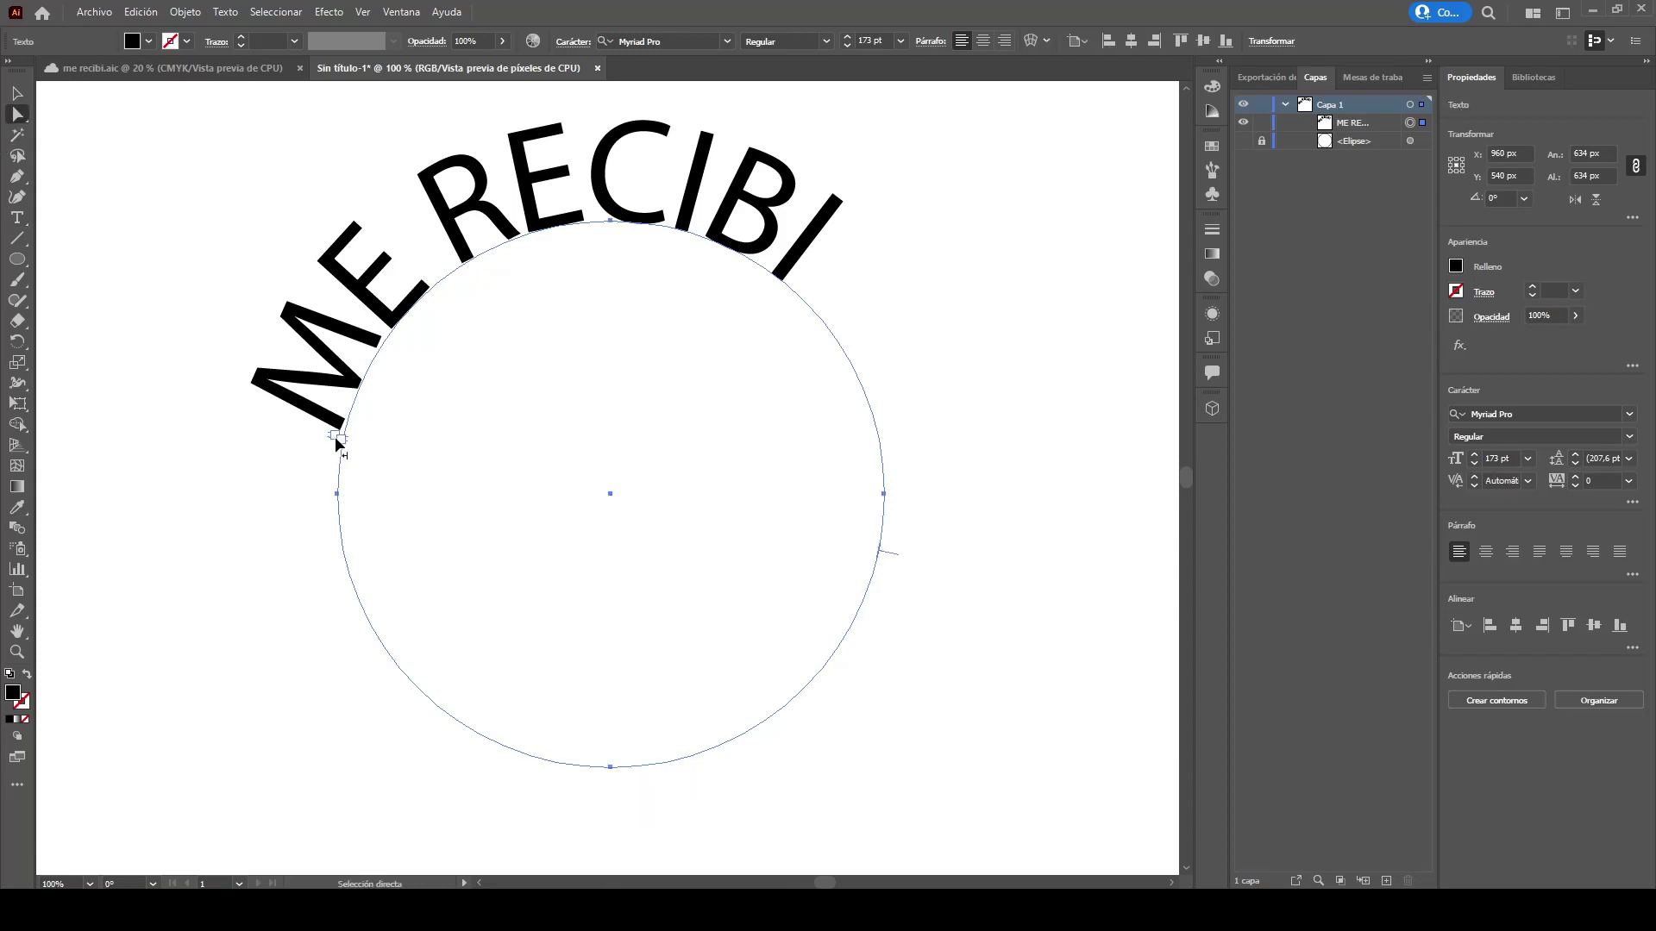
{"action": "key", "text": "t"}
{"action": "scroll", "coordinate": [340, 439], "scroll_direction": "up", "scroll_amount": 4}
{"action": "key", "text": "a"}
{"action": "scroll", "coordinate": [306, 436], "scroll_direction": "down", "scroll_amount": 5}
{"action": "mouse_move", "coordinate": [153, 498]}
{"action": "left_mouse_down"}
{"action": "mouse_move", "coordinate": [648, 724]}
{"action": "mouse_move", "coordinate": [110, 459]}
{"action": "left_mouse_up"}
{"action": "scroll", "coordinate": [897, 669], "scroll_direction": "down", "scroll_amount": 2}
{"action": "scroll", "coordinate": [805, 573], "scroll_direction": "up", "scroll_amount": 2}
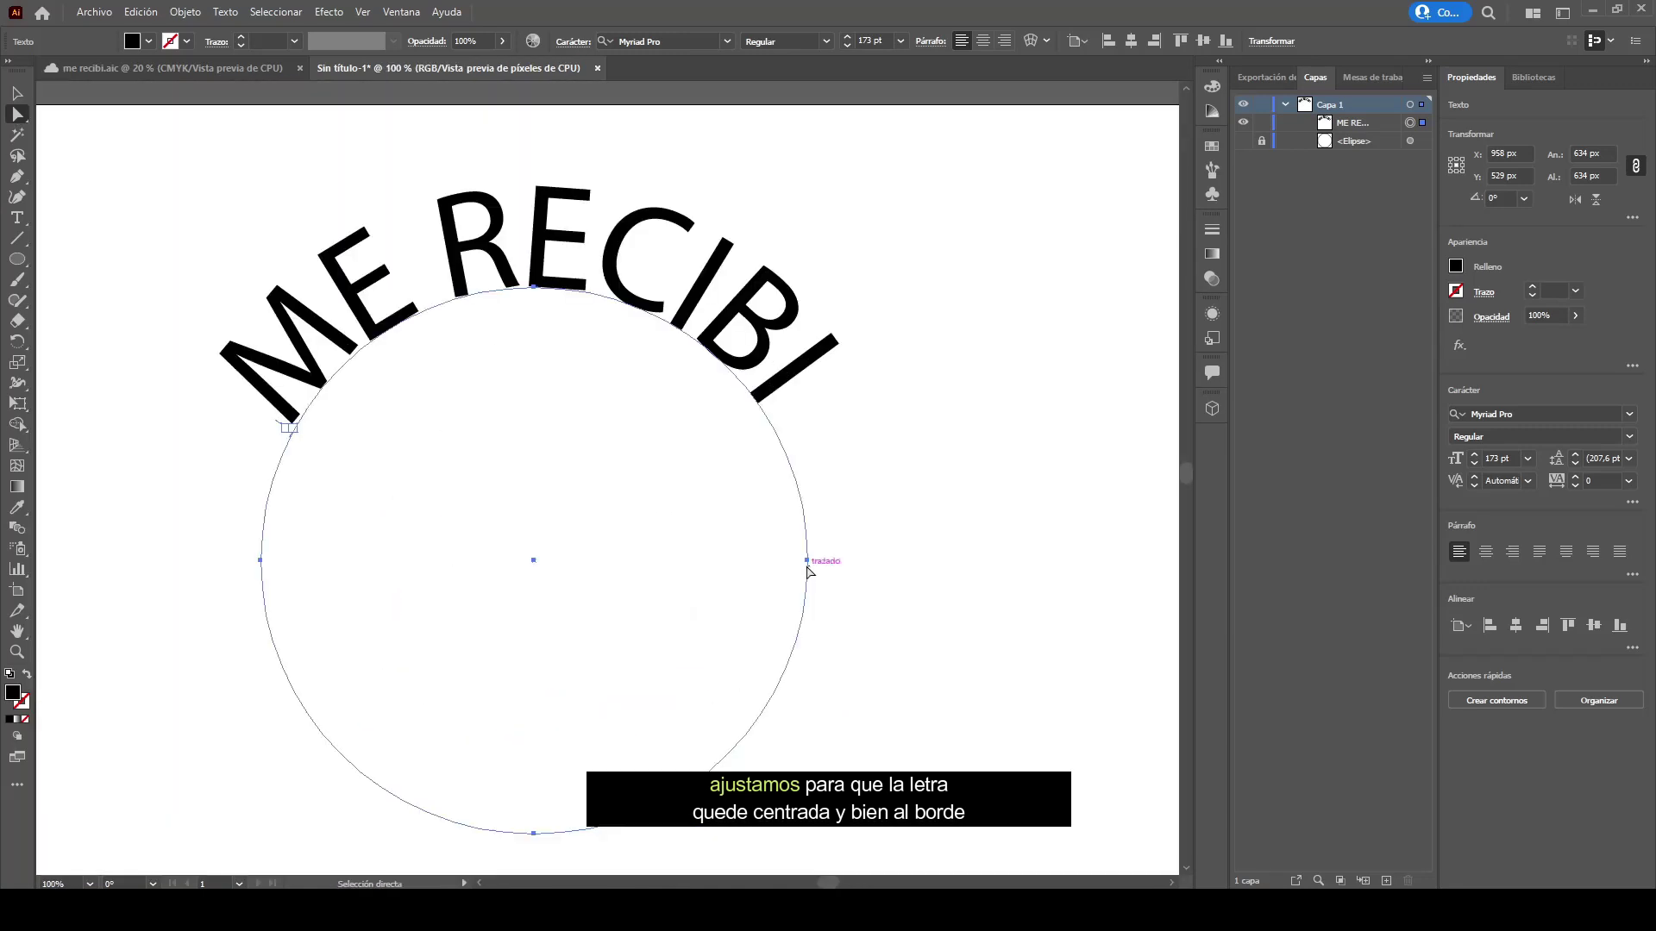
{"action": "left_click", "coordinate": [758, 584]}
{"action": "scroll", "coordinate": [751, 448], "scroll_direction": "down", "scroll_amount": 1}
Step: Rotate the curved text slightly to centre it and resize the circle to 650 px
{"action": "left_click", "coordinate": [742, 324]}
{"action": "key", "text": "v"}
{"action": "scroll", "coordinate": [288, 351], "scroll_direction": "up", "scroll_amount": 3}
{"action": "scroll", "coordinate": [367, 379], "scroll_direction": "down", "scroll_amount": 3}
{"action": "left_click_drag", "start_coordinate": [807, 258], "coordinate": [892, 311]}
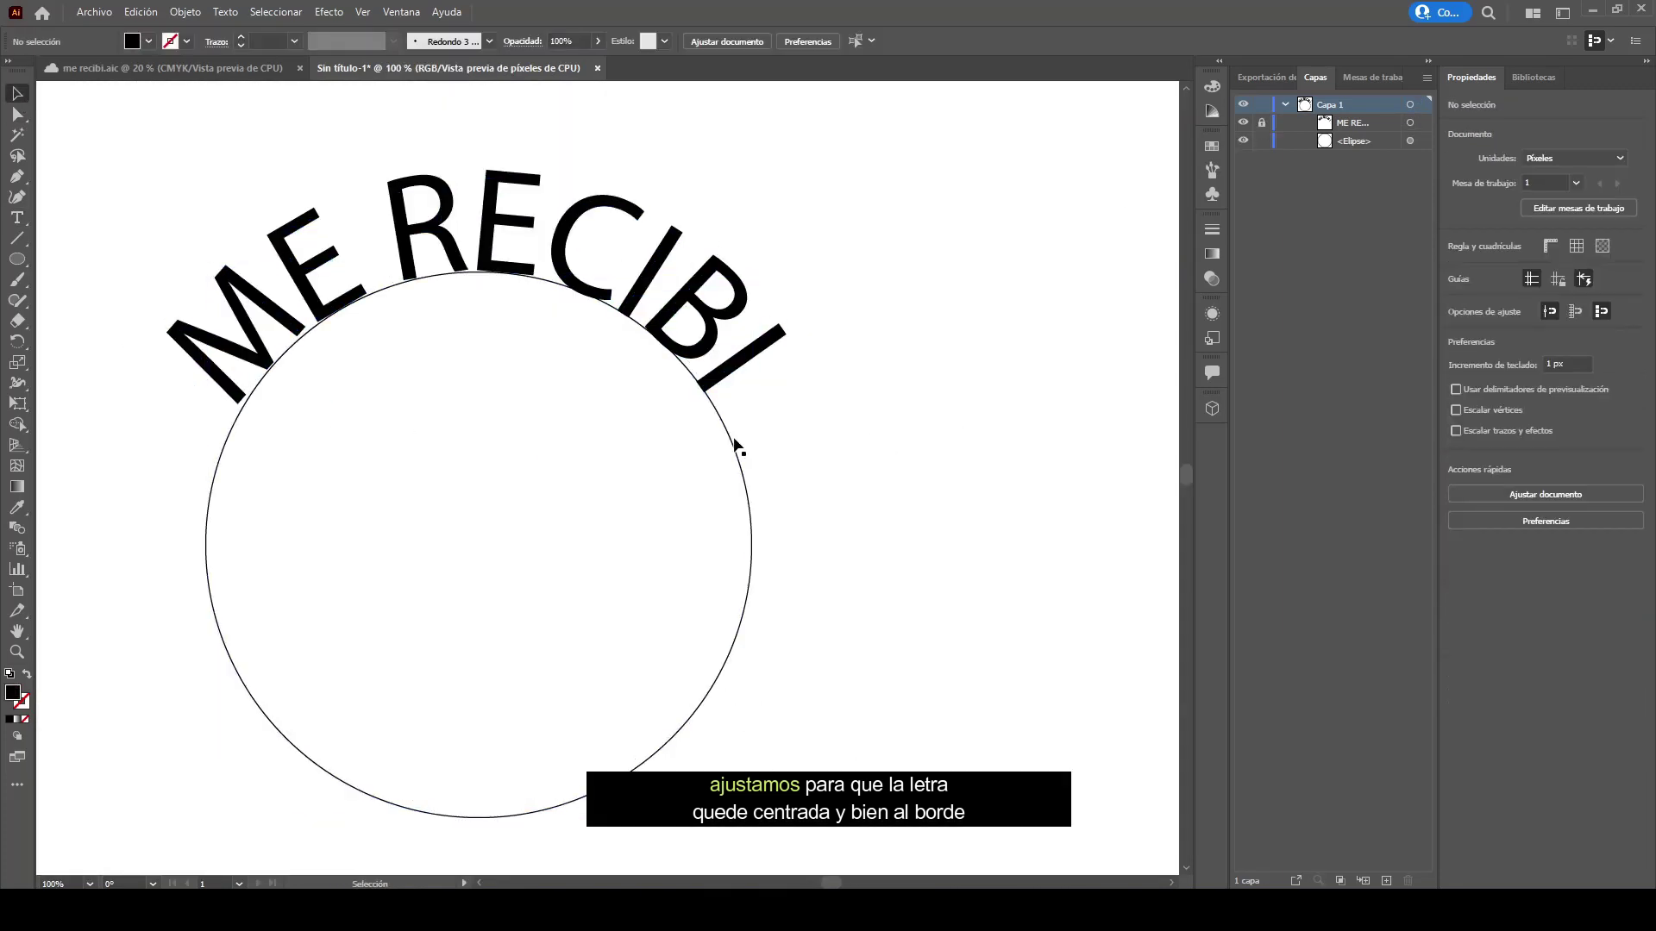
{"action": "scroll", "coordinate": [535, 233], "scroll_direction": "up", "scroll_amount": 3}
{"action": "left_click_drag", "start_coordinate": [610, 222], "coordinate": [611, 215]}
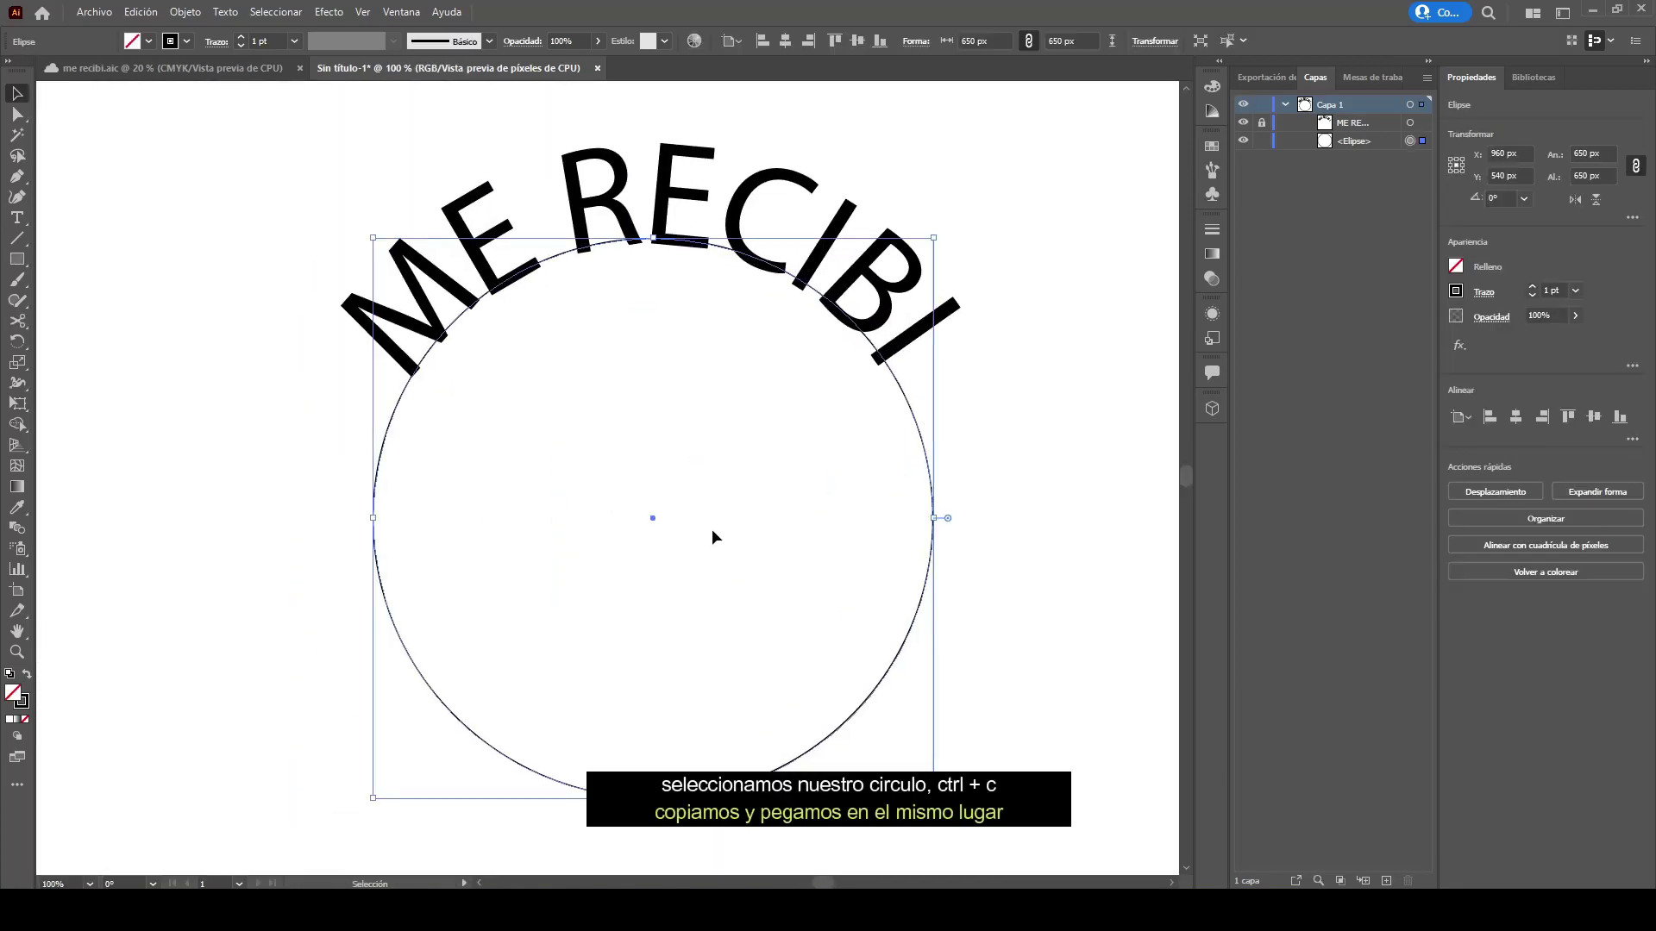
Step: Paste the circle in place and shrink the copy from its centre to 606 px
{"action": "left_click", "coordinate": [147, 13]}
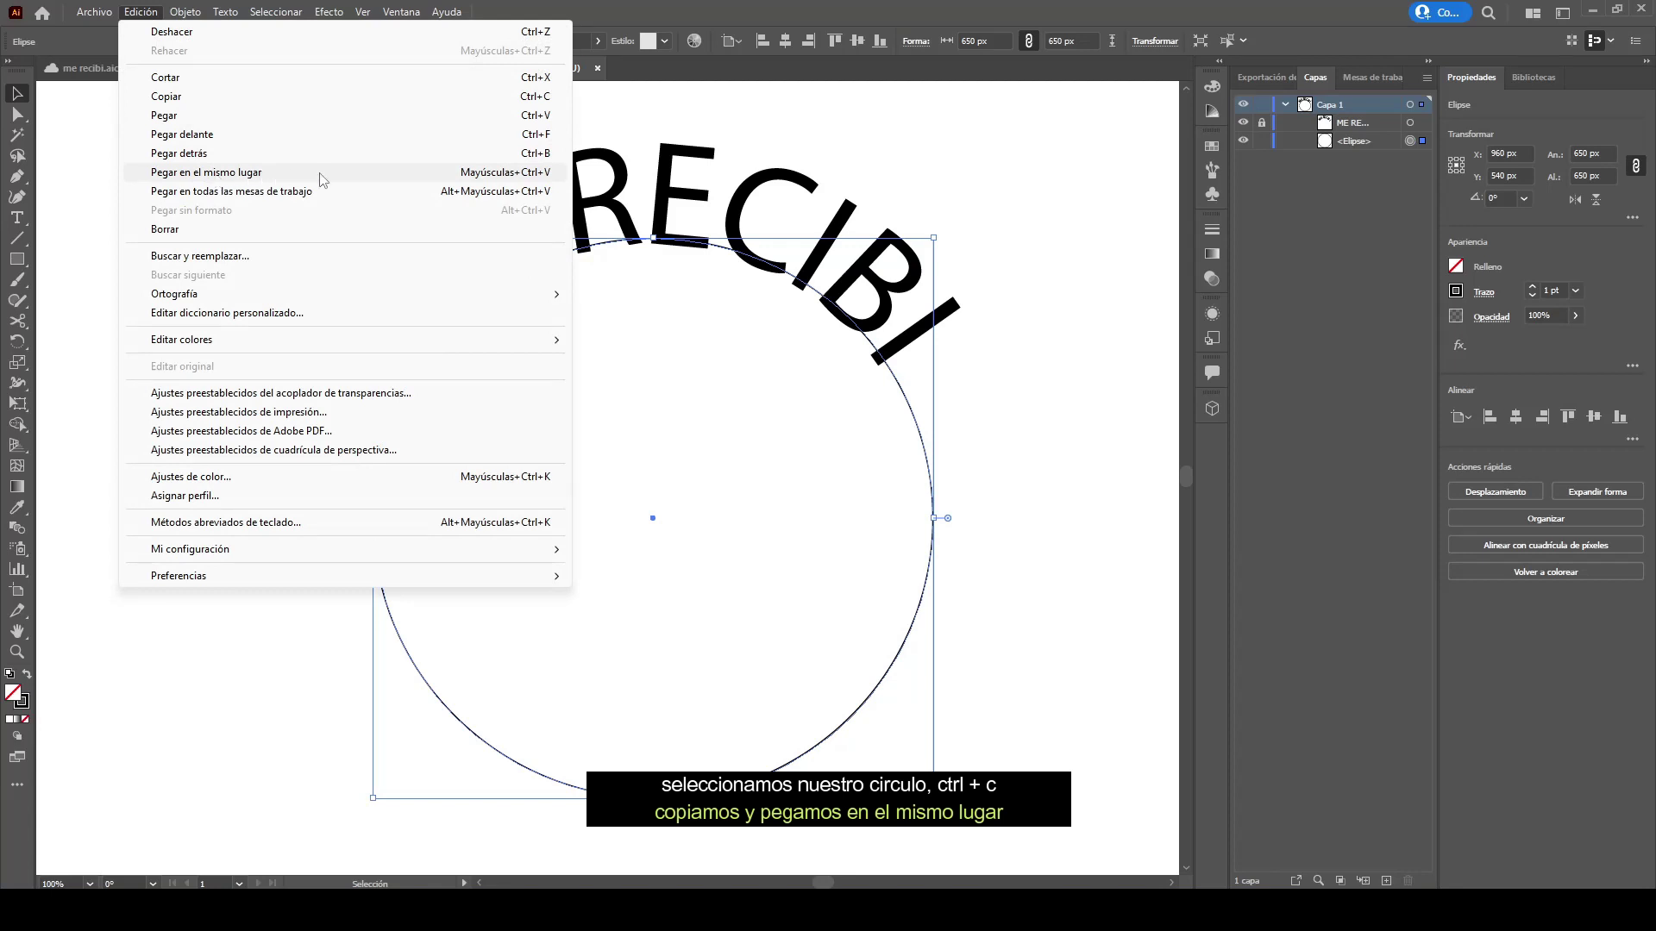
{"action": "left_click", "coordinate": [399, 172]}
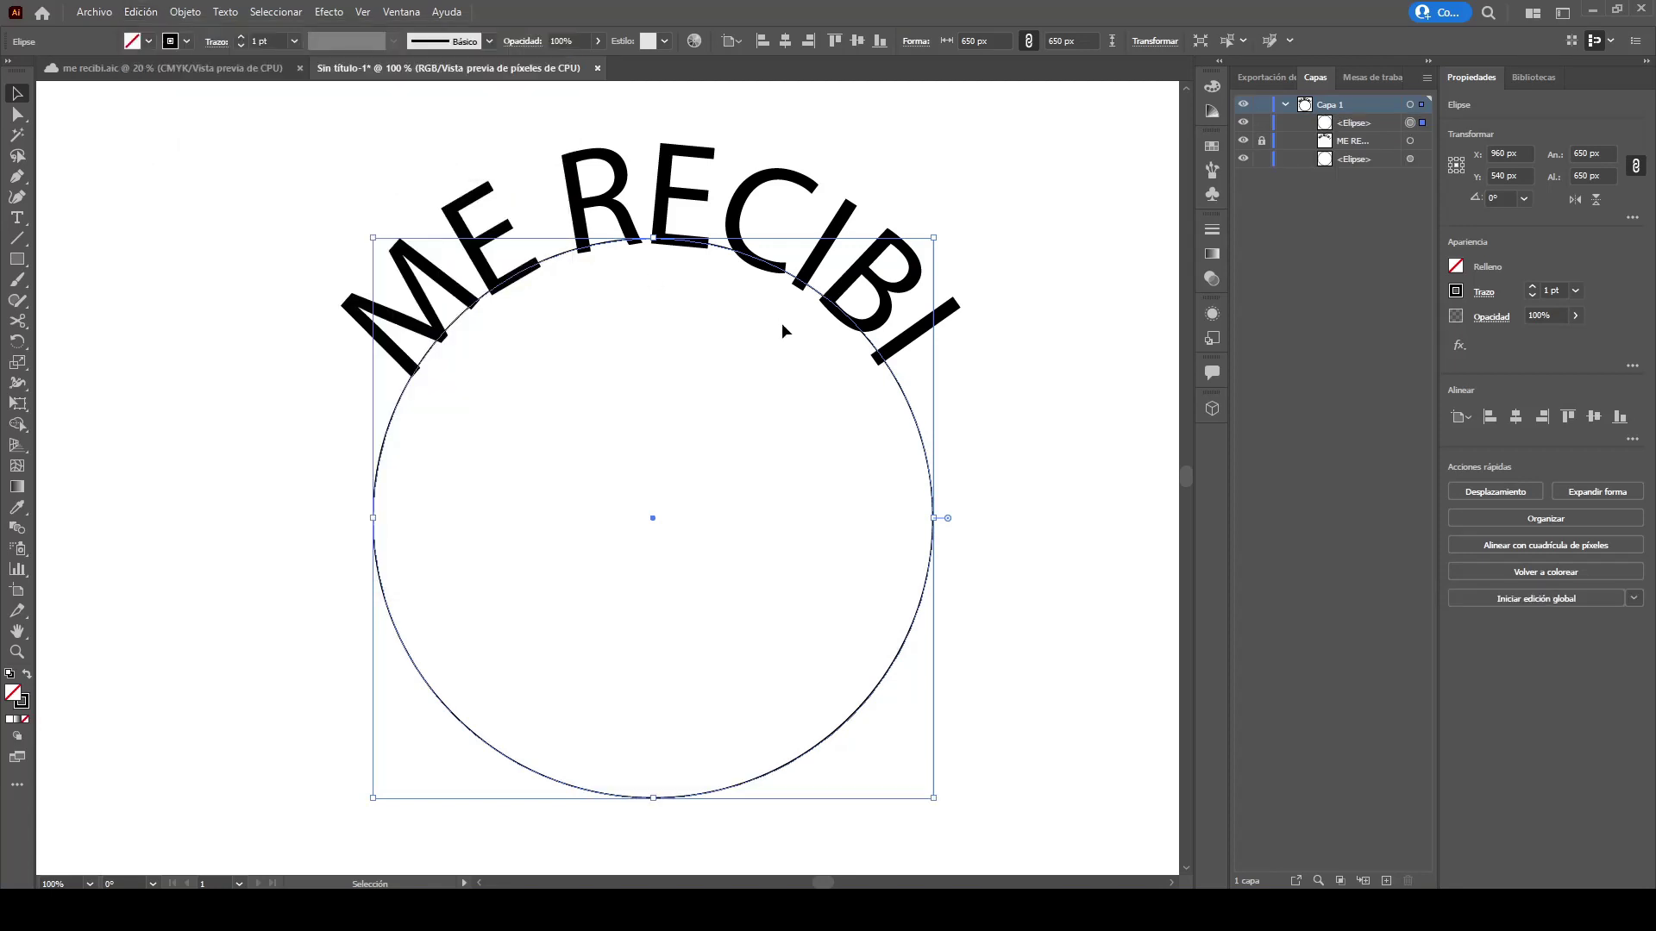
{"action": "left_click_drag", "start_coordinate": [653, 237], "coordinate": [655, 259]}
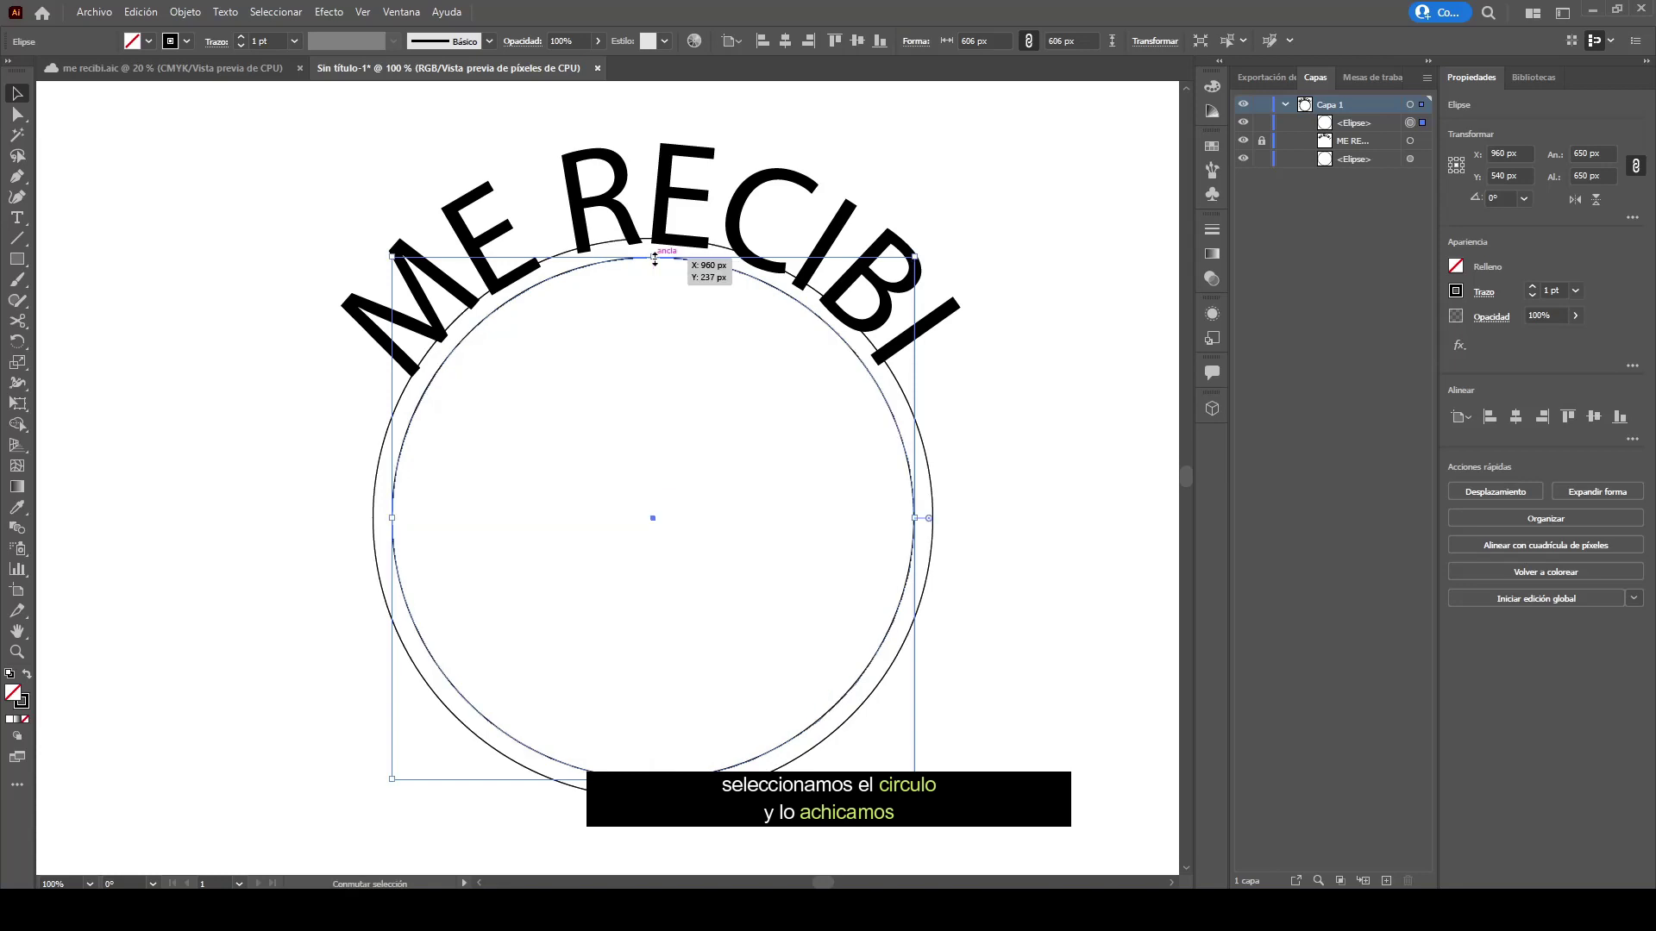
{"action": "left_click", "coordinate": [1028, 548]}
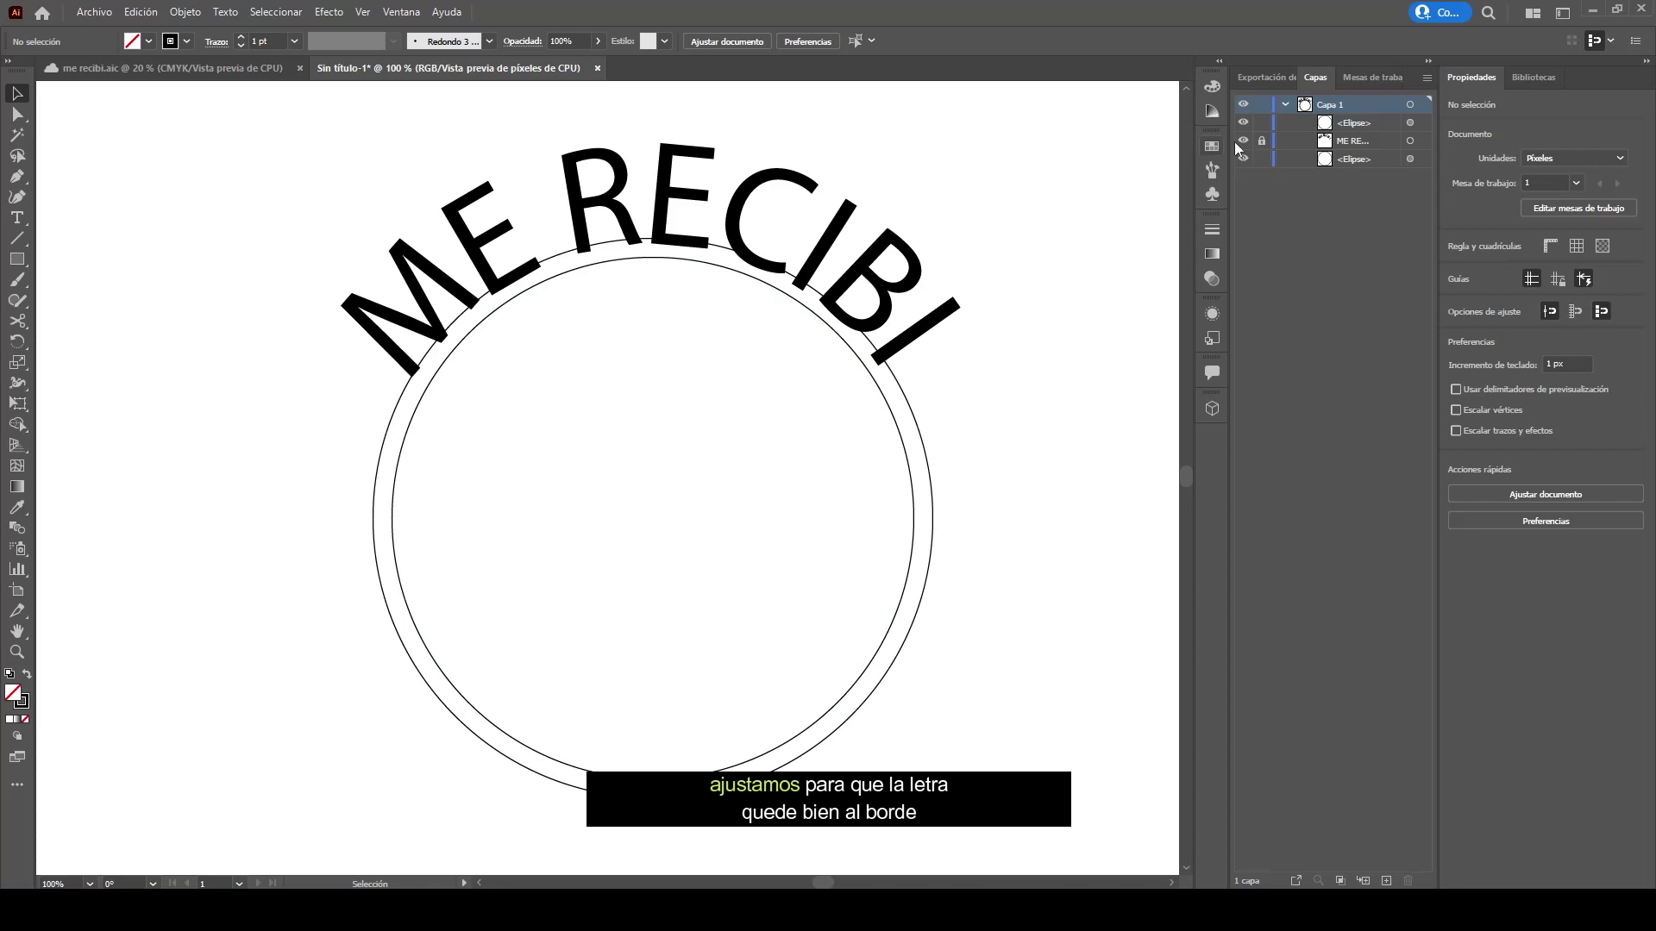
Step: Nudge the ME RECIBI text up to Y 536 px and lock it
{"action": "left_click", "coordinate": [835, 223]}
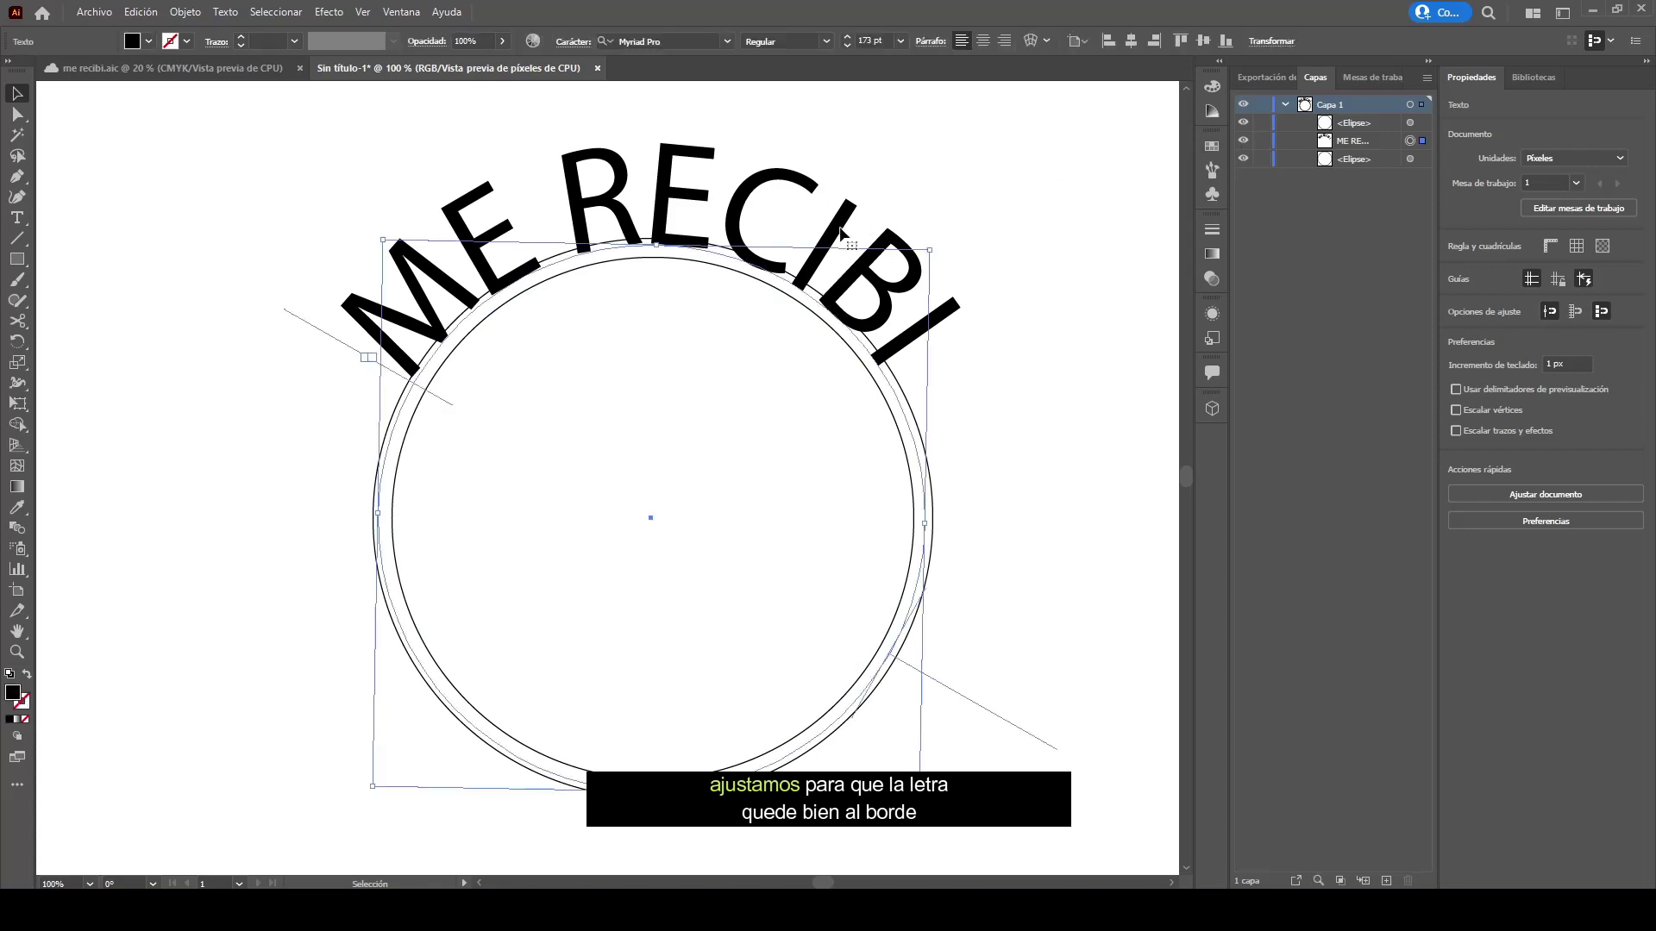
{"action": "key", "text": "Up"}
{"action": "key", "text": "Up"}
{"action": "key", "text": "Up"}
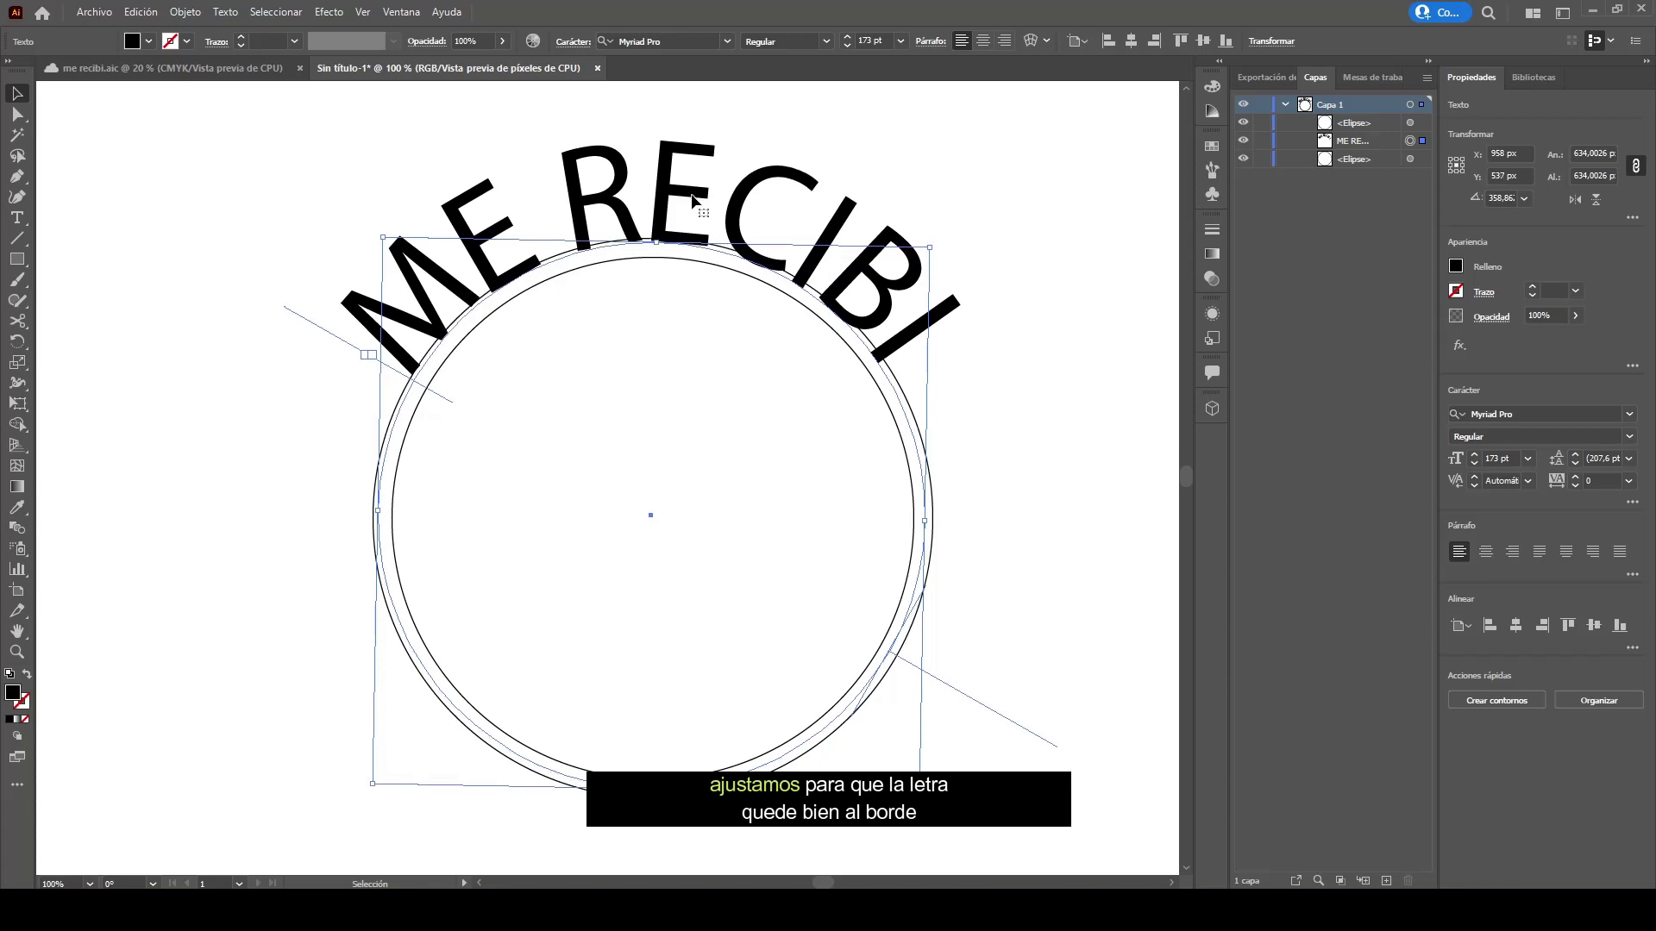
{"action": "key", "text": "Up"}
{"action": "key", "text": "Down"}
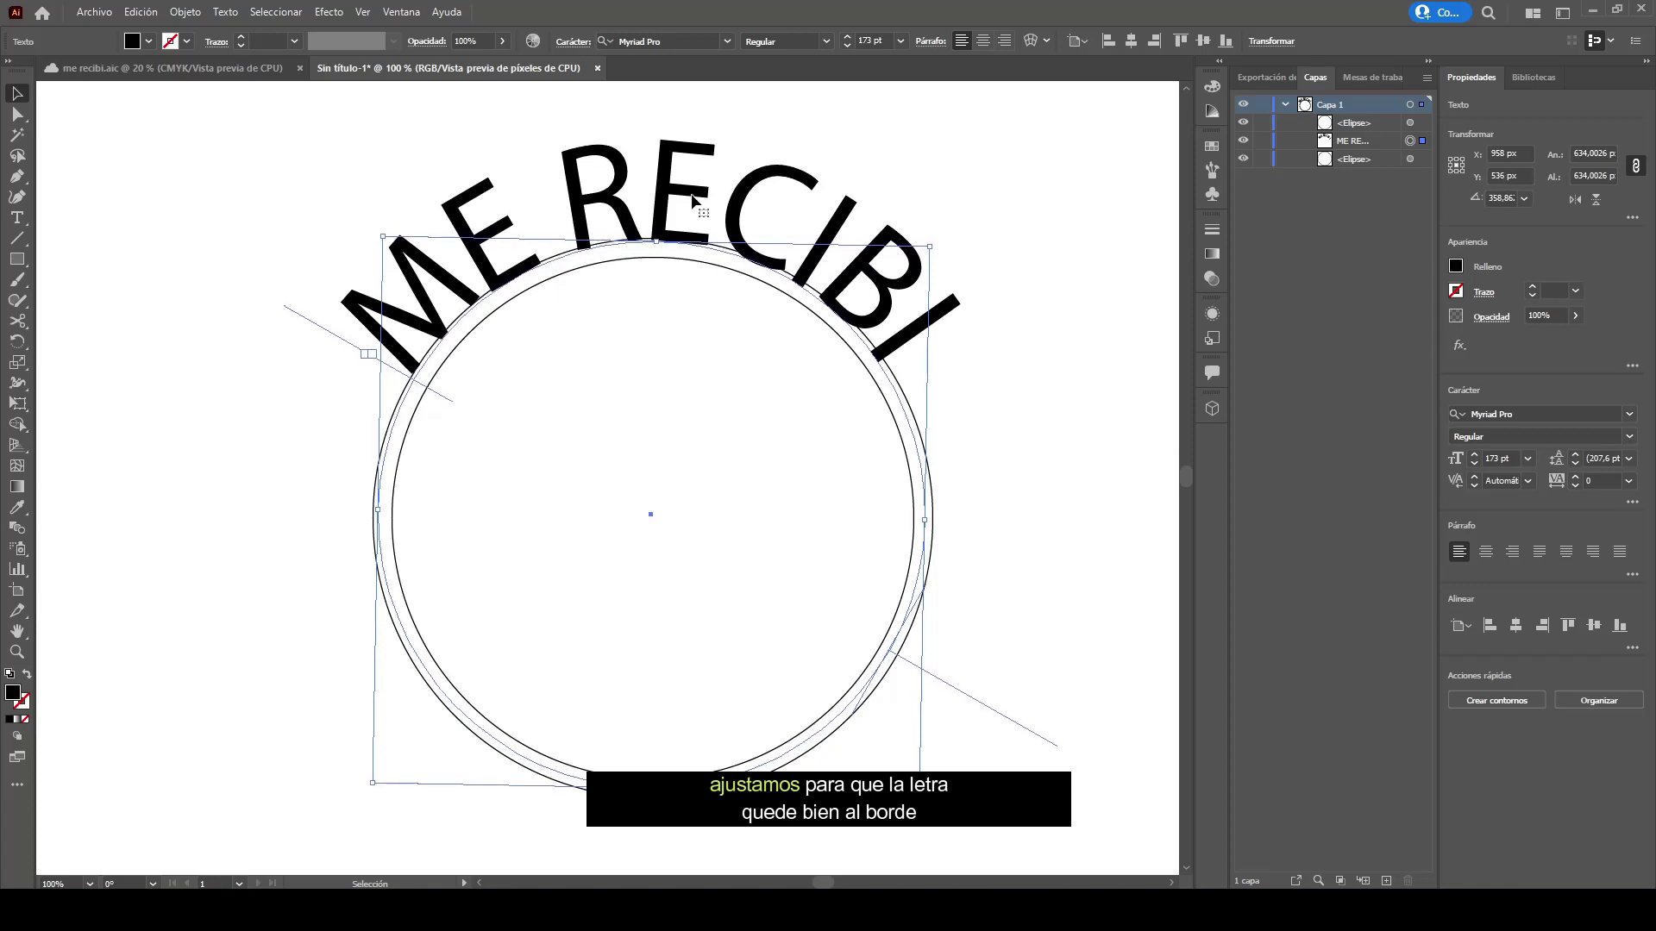
{"action": "left_click", "coordinate": [1262, 140]}
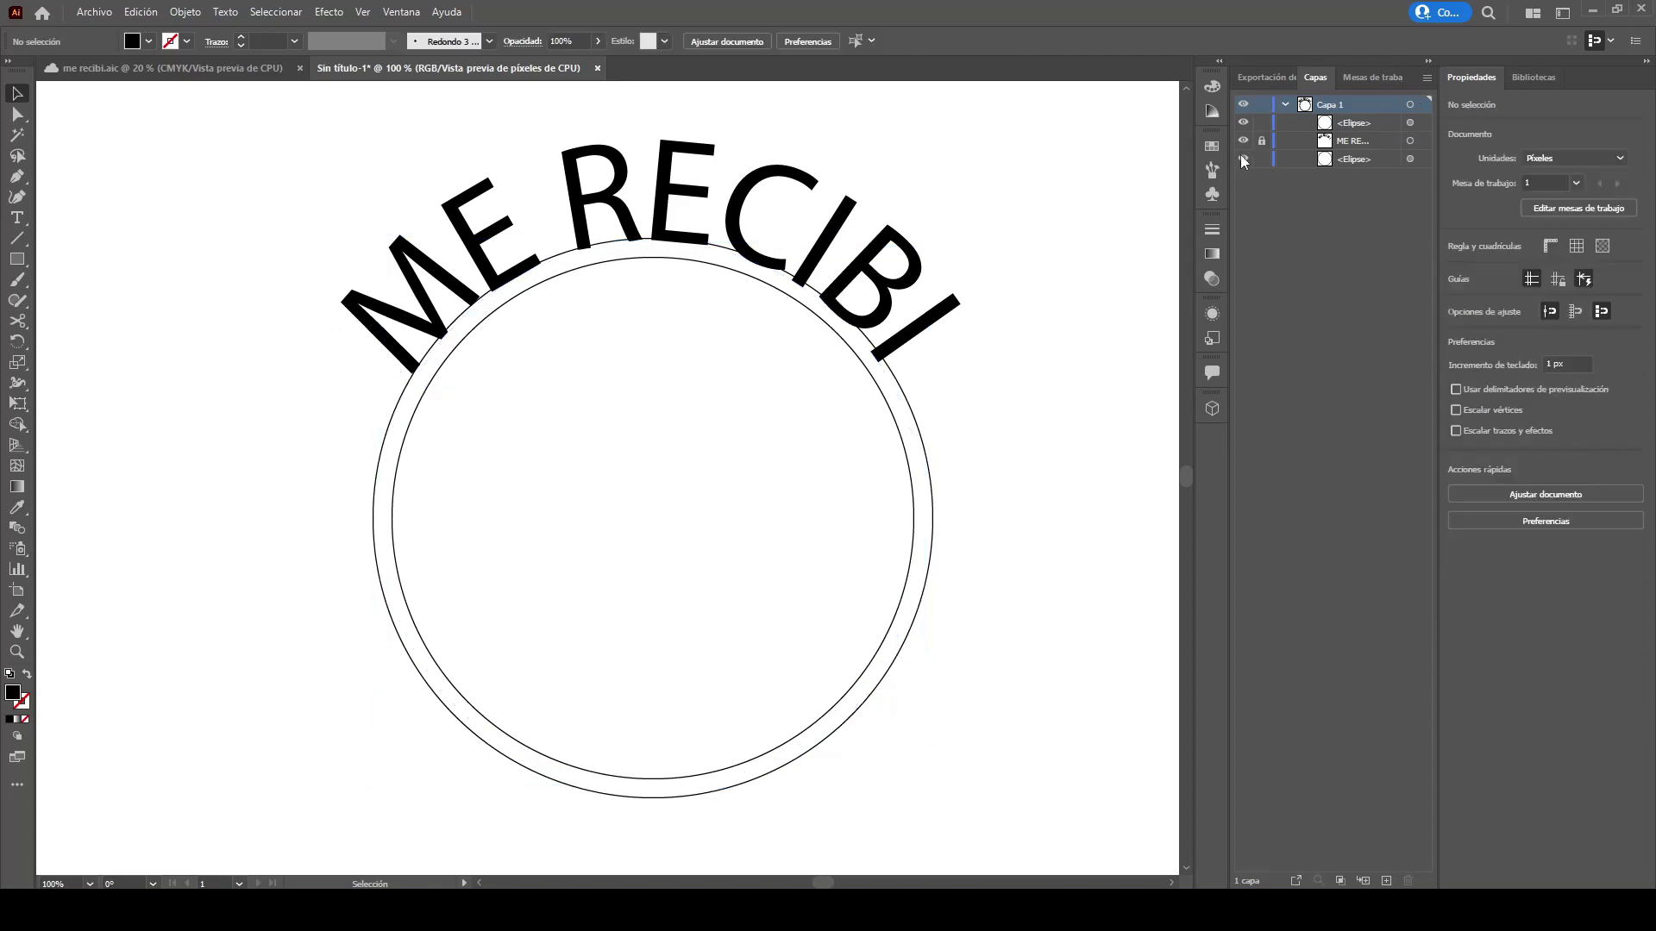
Step: Cut both circles at their lower left and lower right with the Scissors tool
{"action": "left_click", "coordinate": [909, 596]}
{"action": "key", "text": "ctrl+plus"}
{"action": "key", "text": "ctrl+plus"}
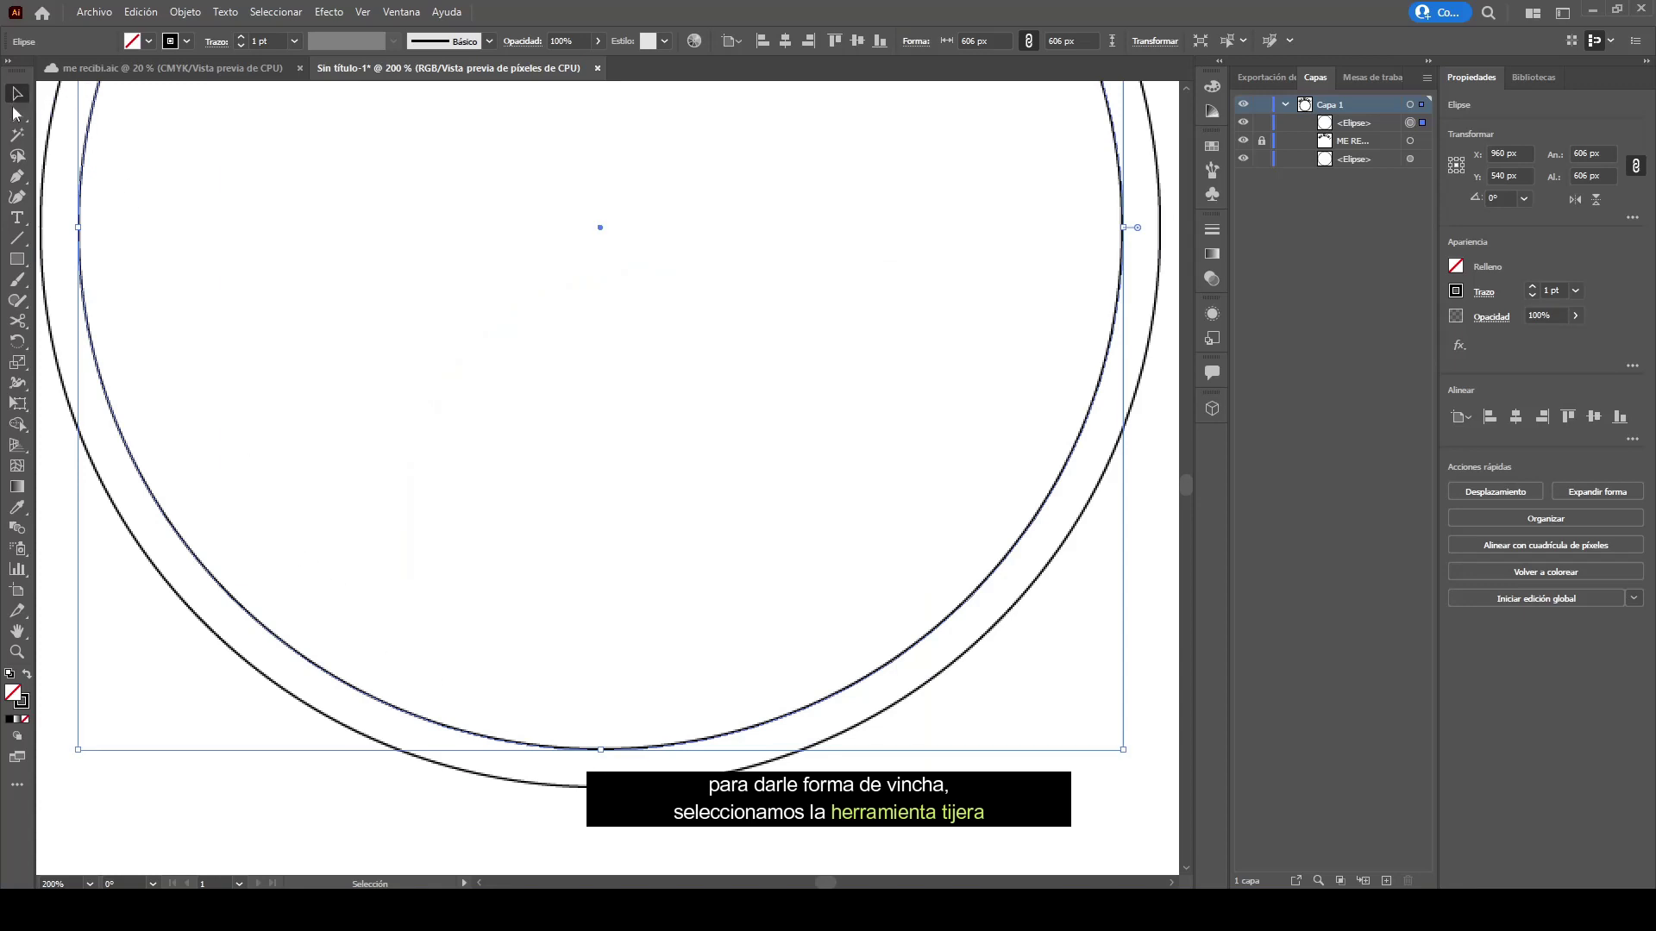
{"action": "left_click", "coordinate": [17, 321]}
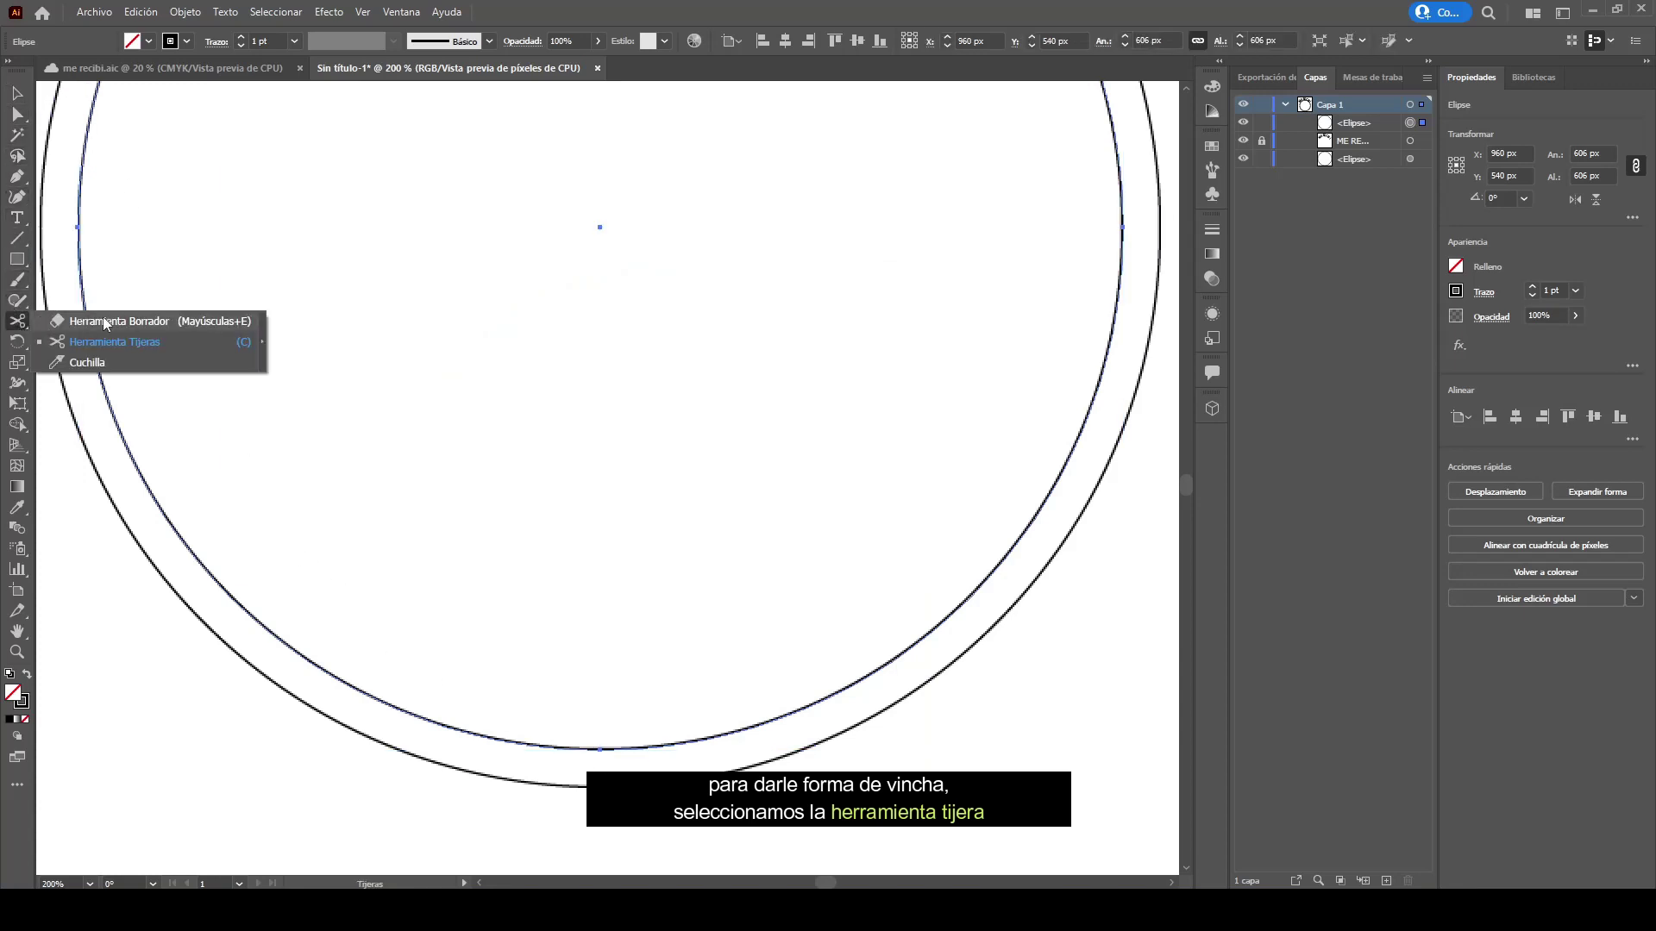
{"action": "left_click", "coordinate": [178, 342]}
{"action": "scroll", "coordinate": [647, 492], "scroll_direction": "down", "scroll_amount": 2}
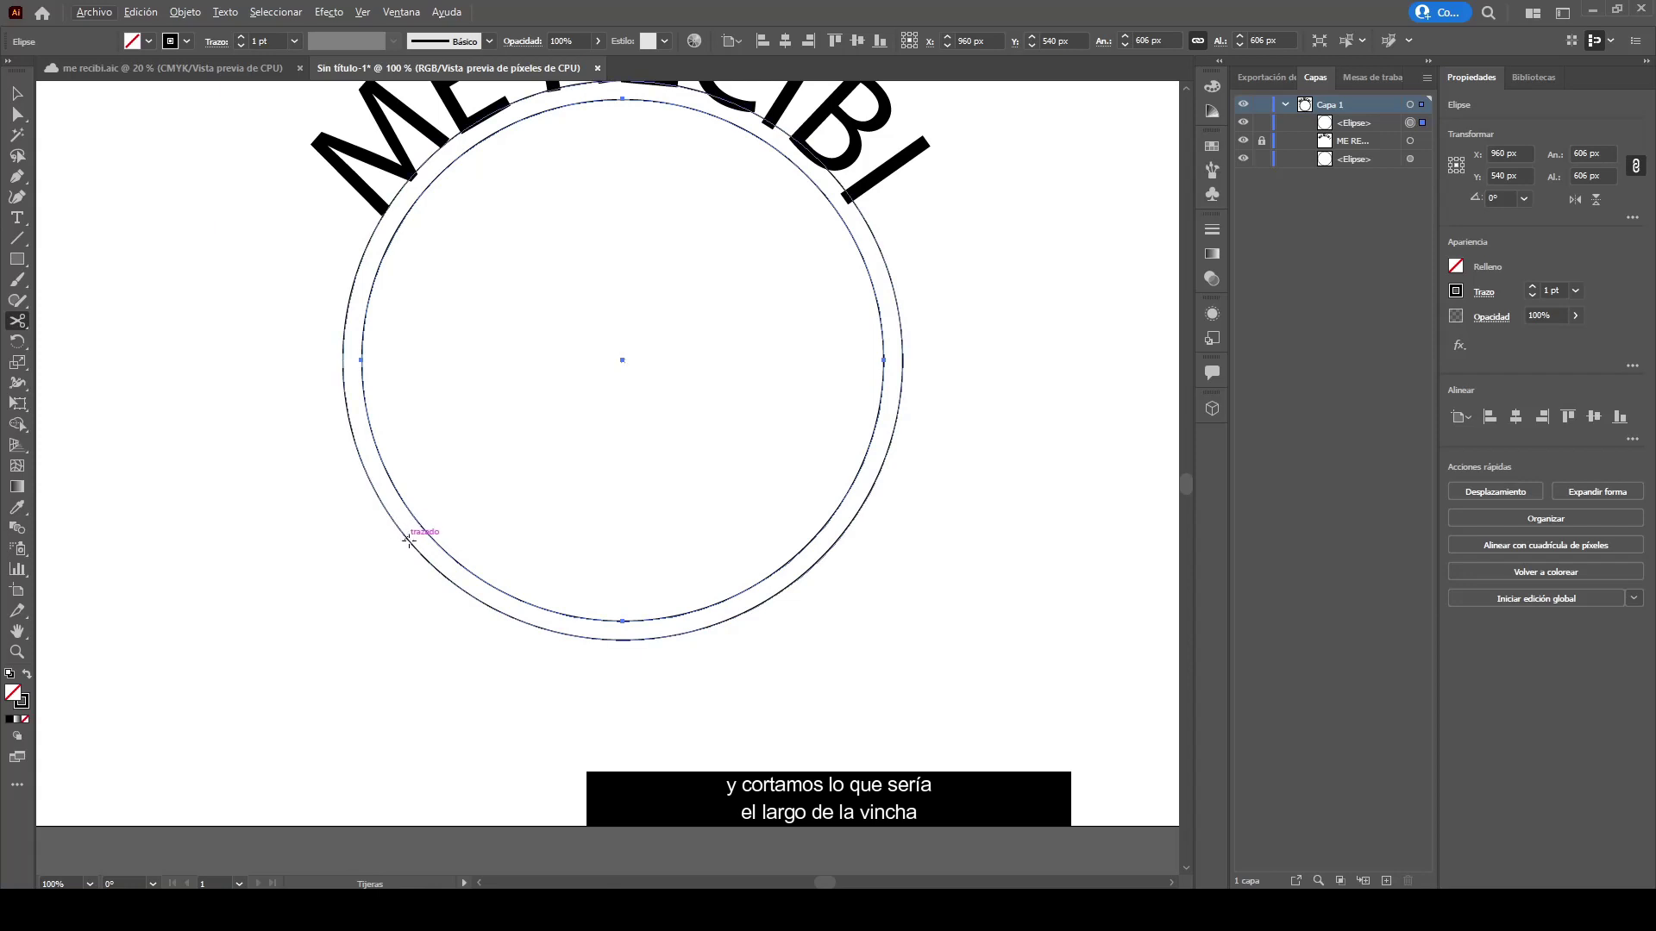
{"action": "left_click", "coordinate": [441, 573]}
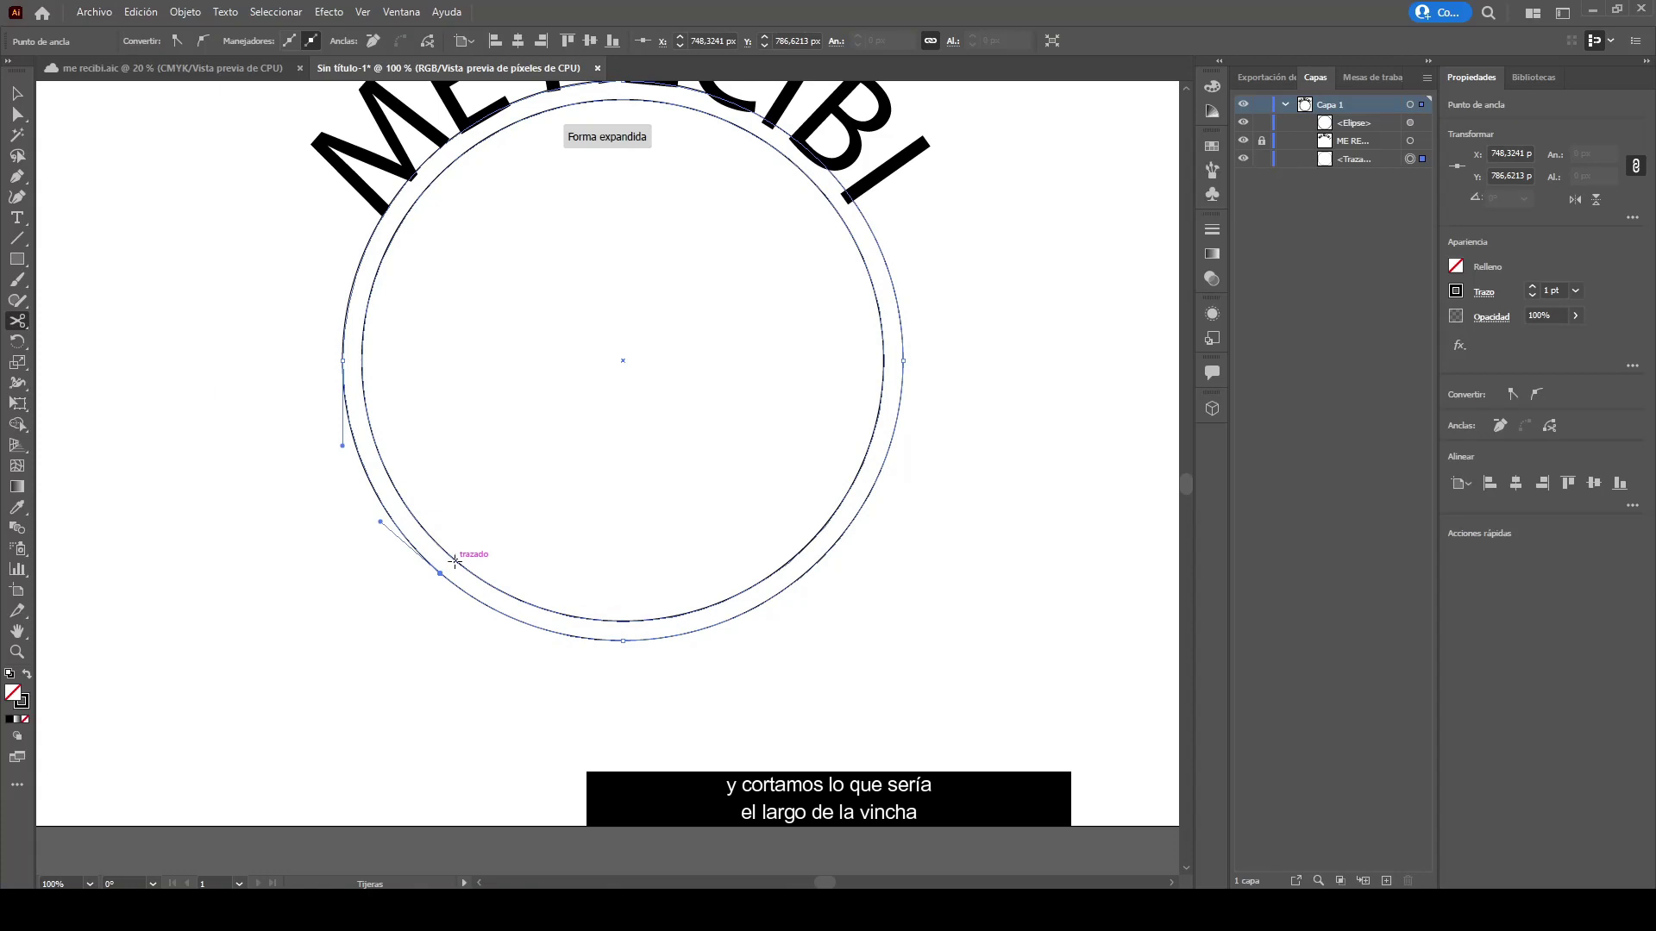
{"action": "left_click", "coordinate": [454, 559]}
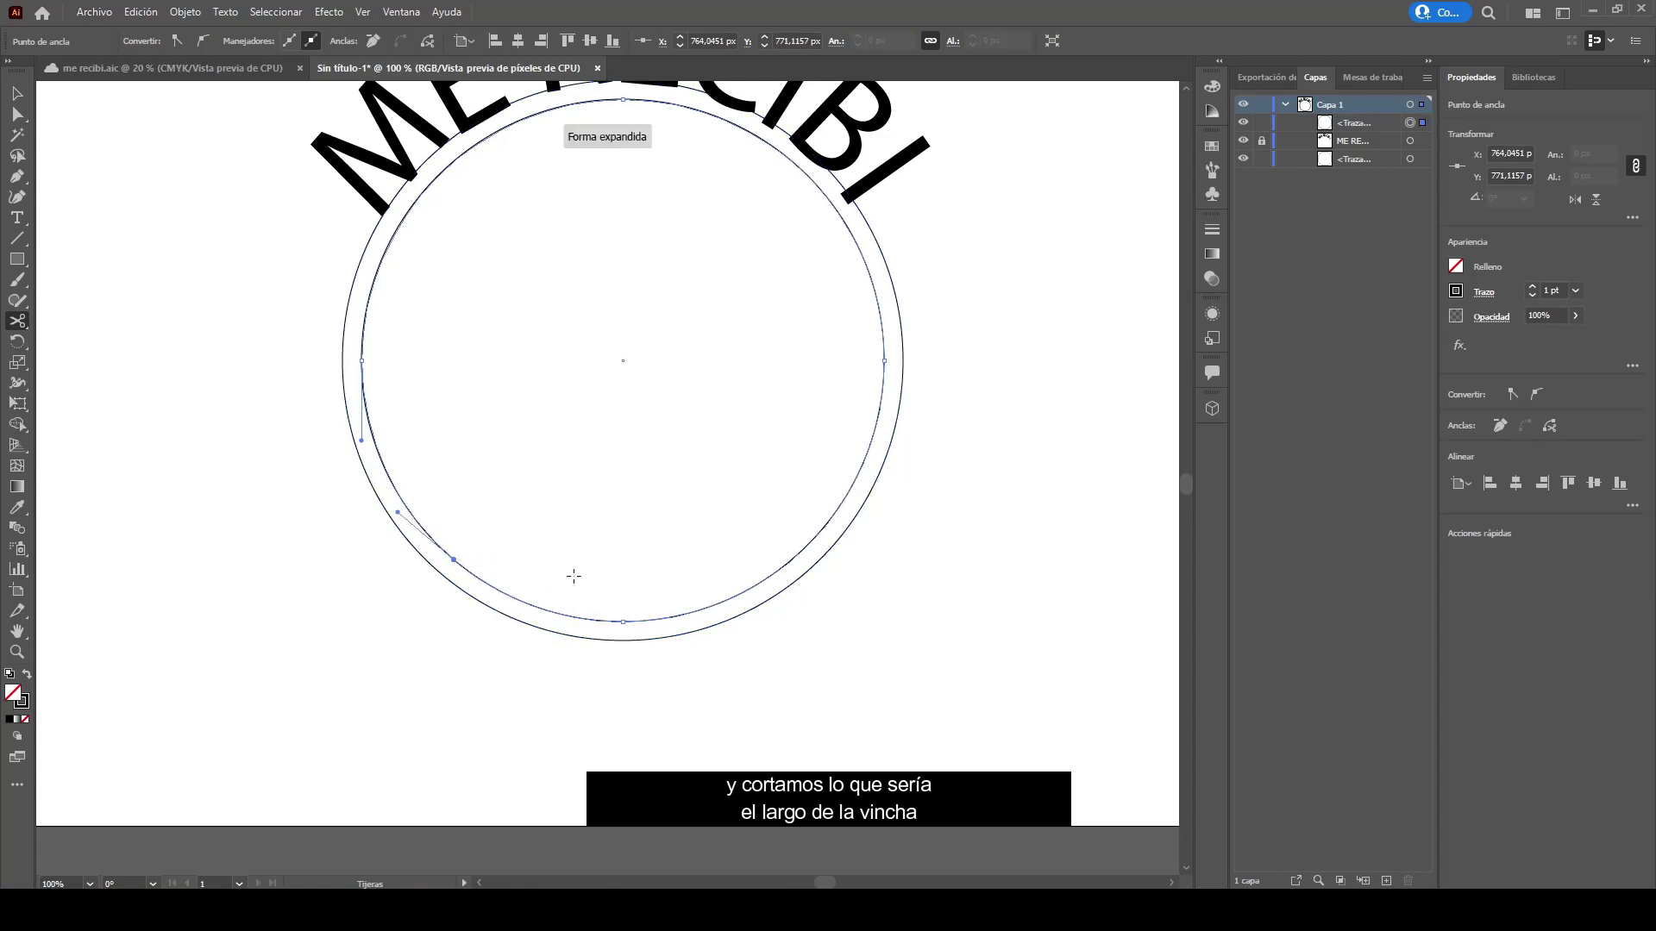
{"action": "left_click", "coordinate": [792, 560]}
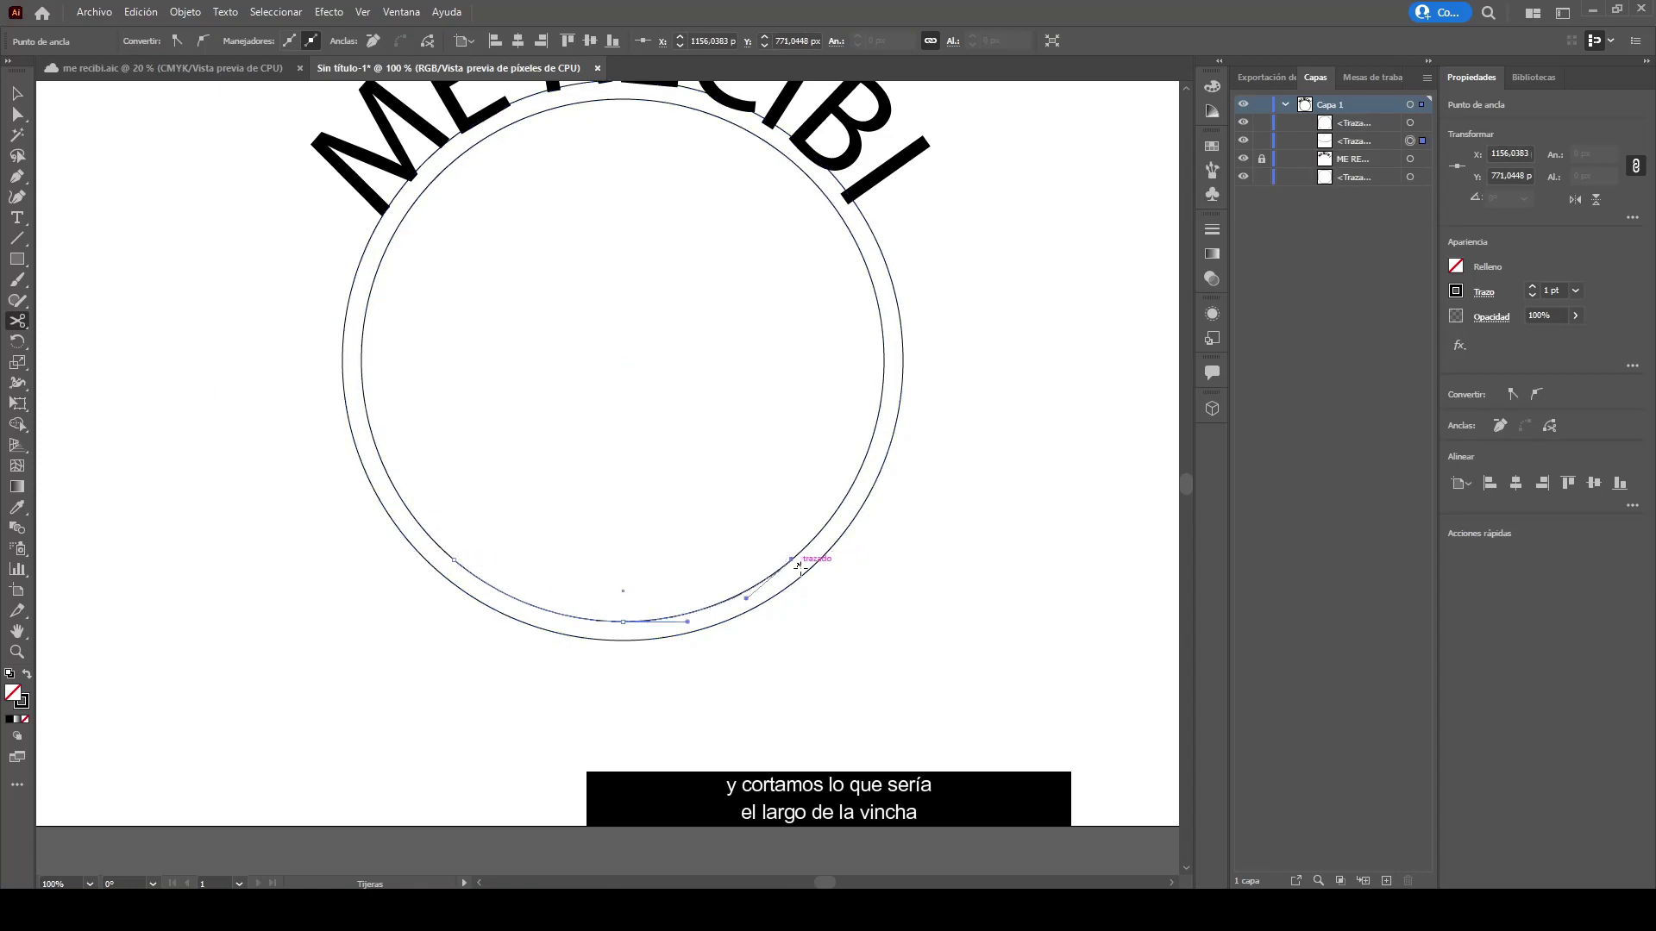
{"action": "left_click", "coordinate": [807, 571]}
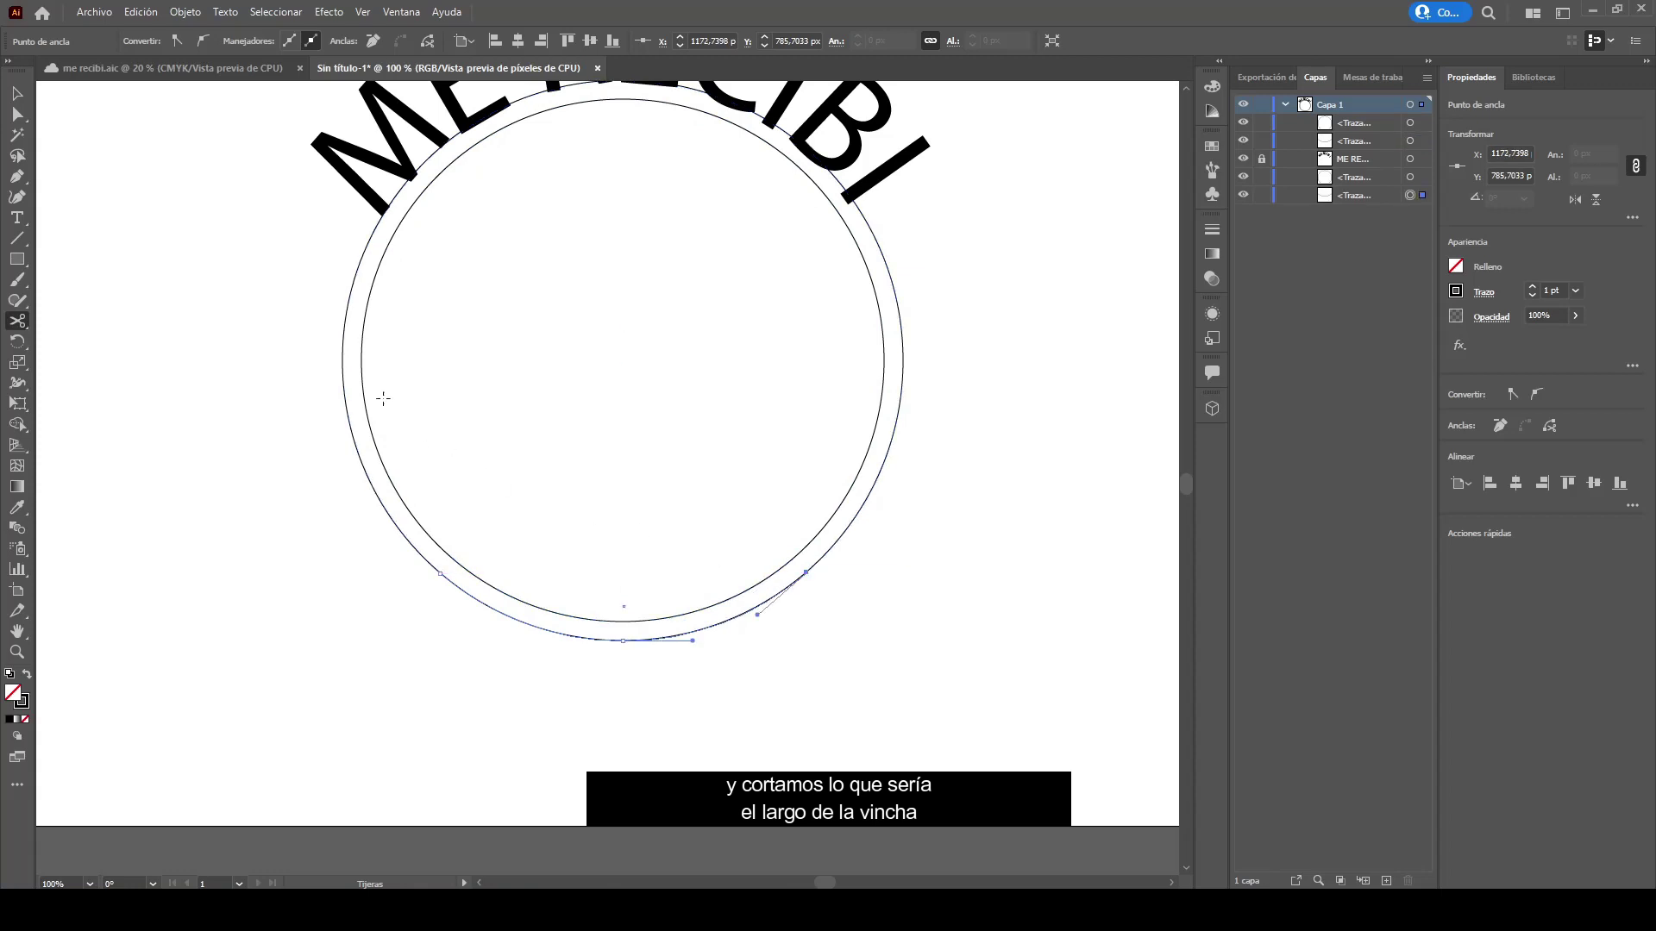
Step: Delete the bottom arc pieces of both circles
{"action": "left_click", "coordinate": [18, 95]}
{"action": "left_click", "coordinate": [766, 595]}
{"action": "key", "text": "Delete"}
{"action": "key", "text": "Delete"}
{"action": "left_click", "coordinate": [714, 602]}
{"action": "key", "text": "Delete"}
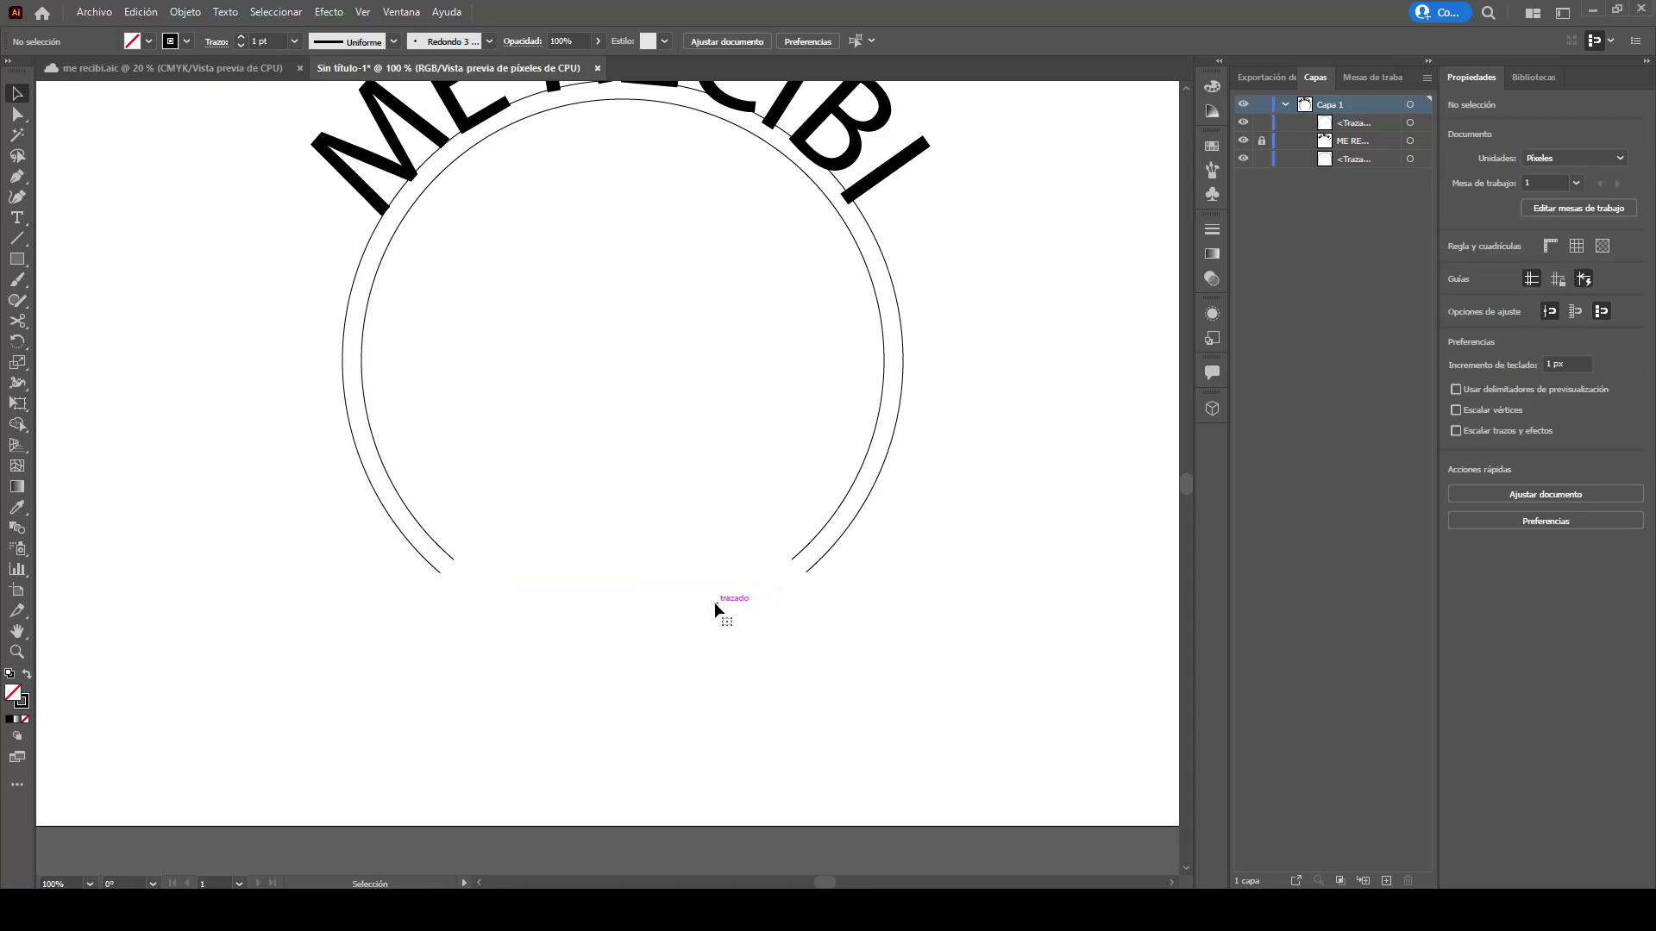
{"action": "scroll", "coordinate": [714, 602], "scroll_direction": "up", "scroll_amount": 2}
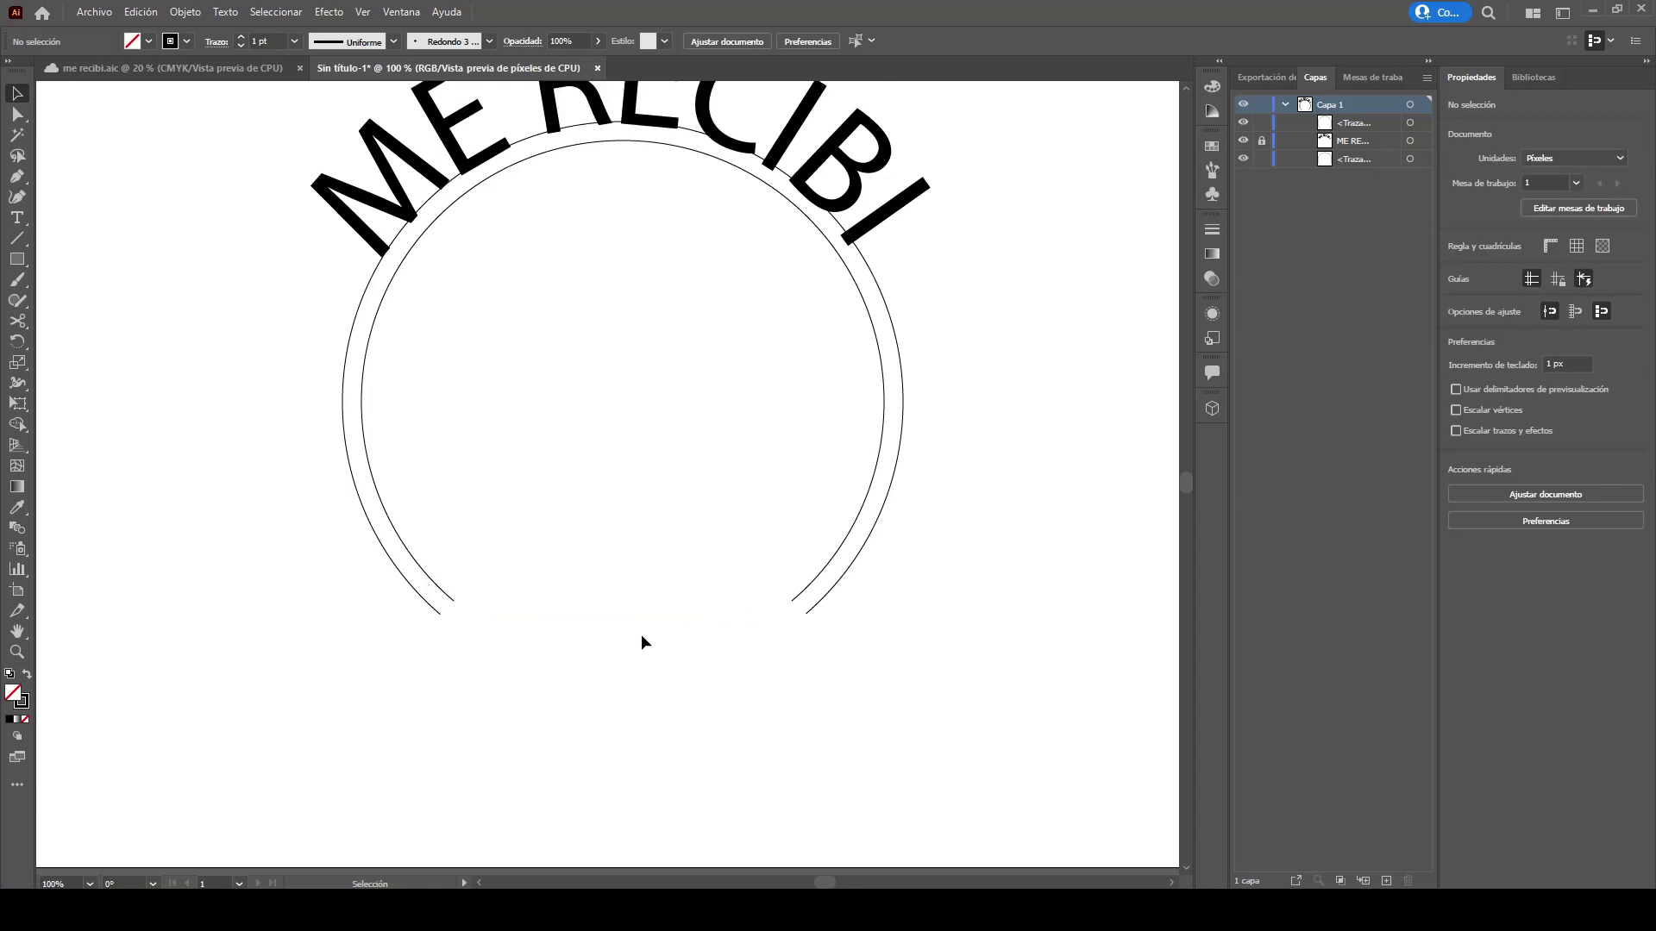
Step: Close the left end of the band with a short Pen segment between the arcs
{"action": "scroll", "coordinate": [504, 648], "scroll_direction": "up", "scroll_amount": 2}
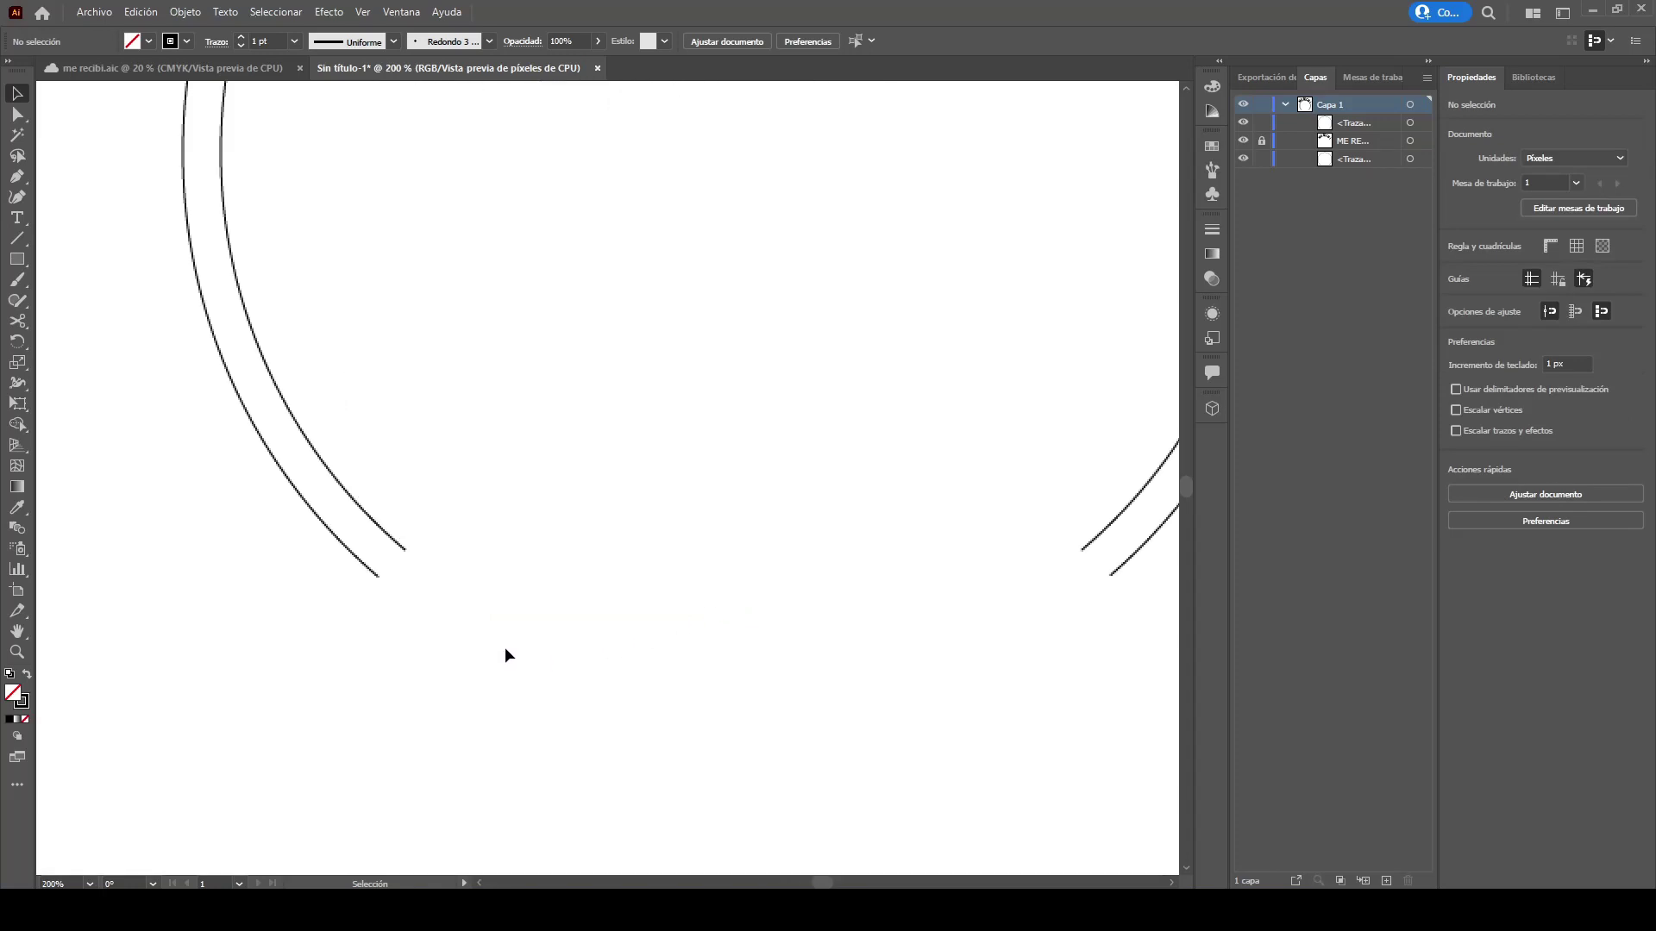
{"action": "scroll", "coordinate": [505, 647], "scroll_direction": "down", "scroll_amount": 2}
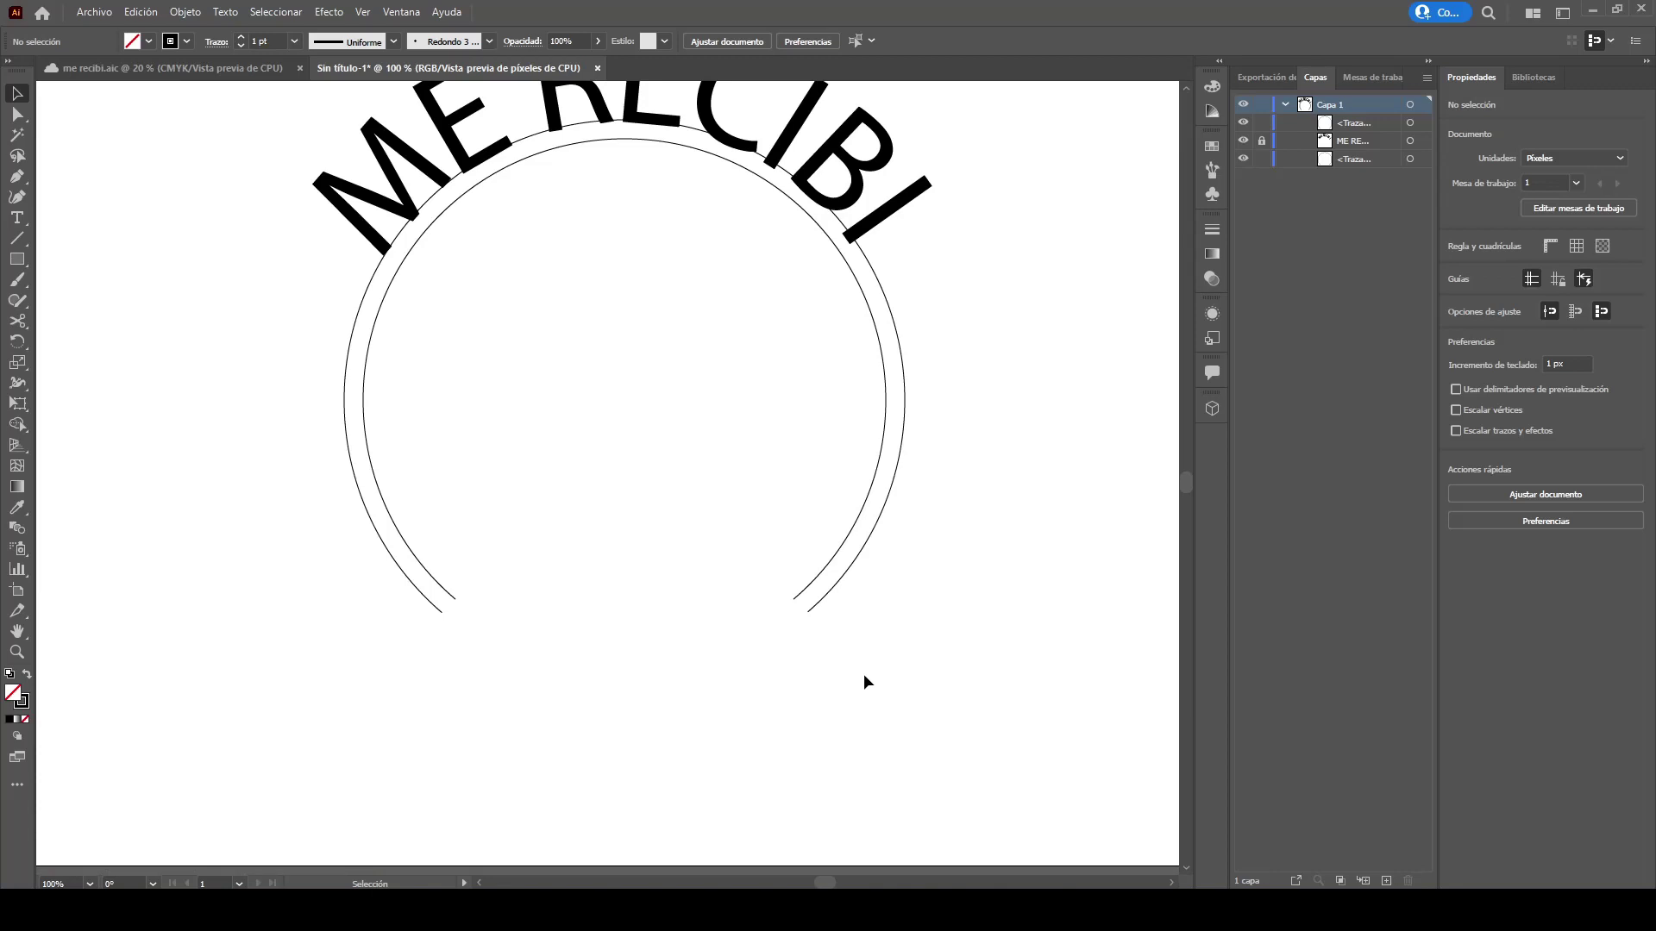
{"action": "scroll", "coordinate": [466, 628], "scroll_direction": "up", "scroll_amount": 3}
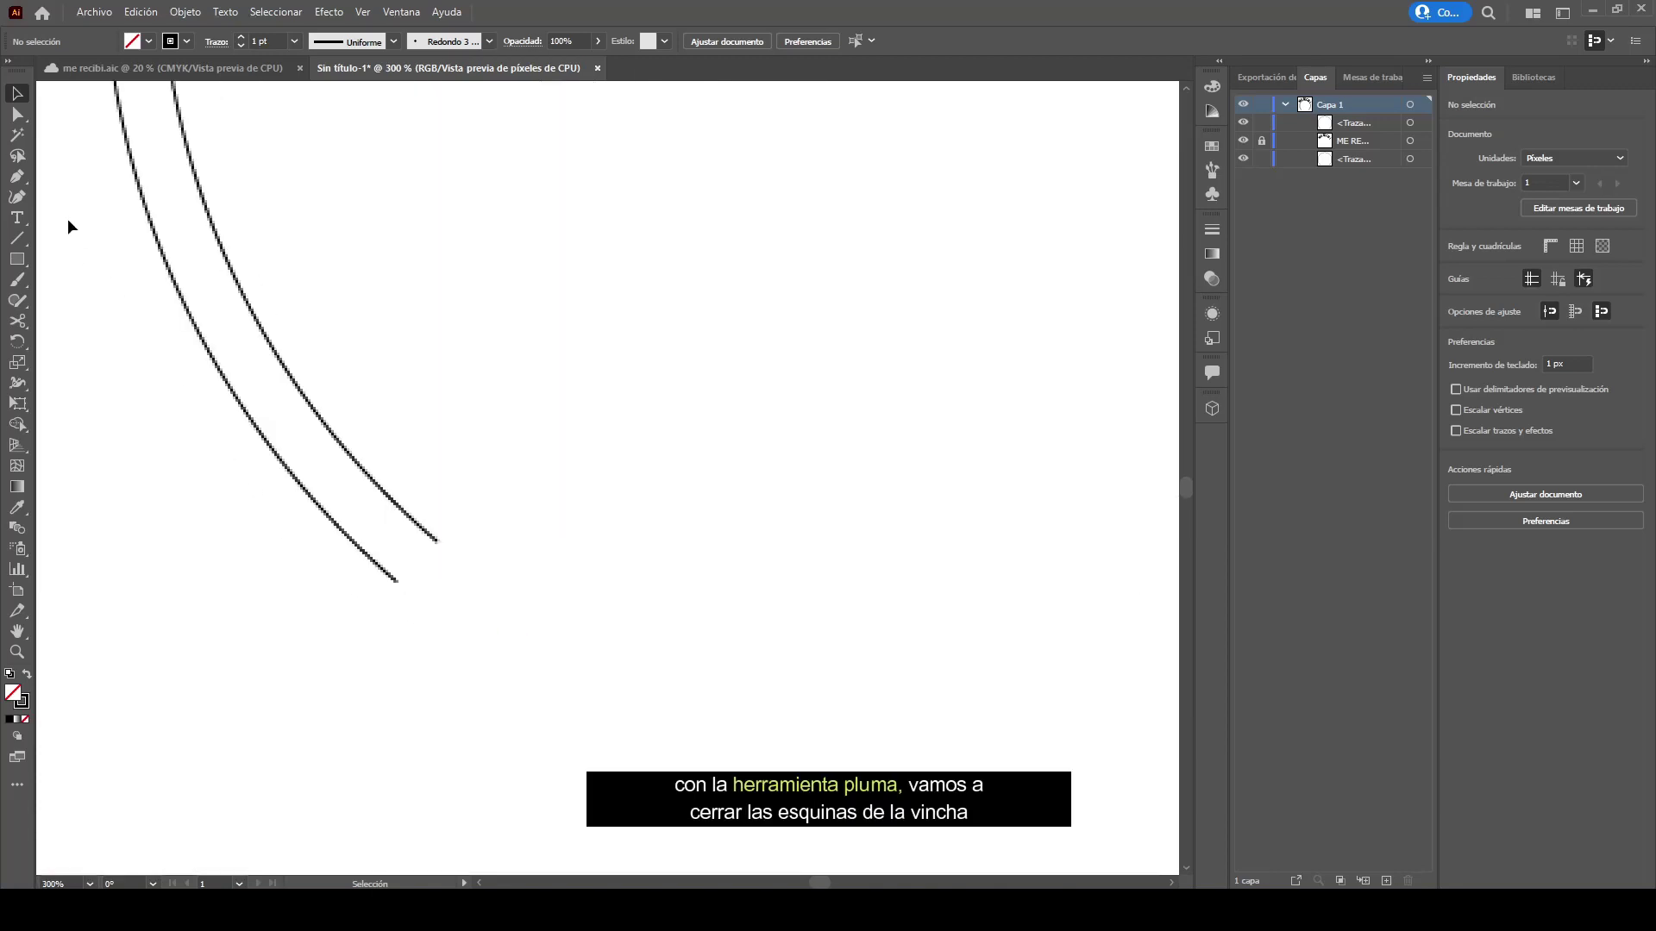
{"action": "left_click", "coordinate": [18, 177]}
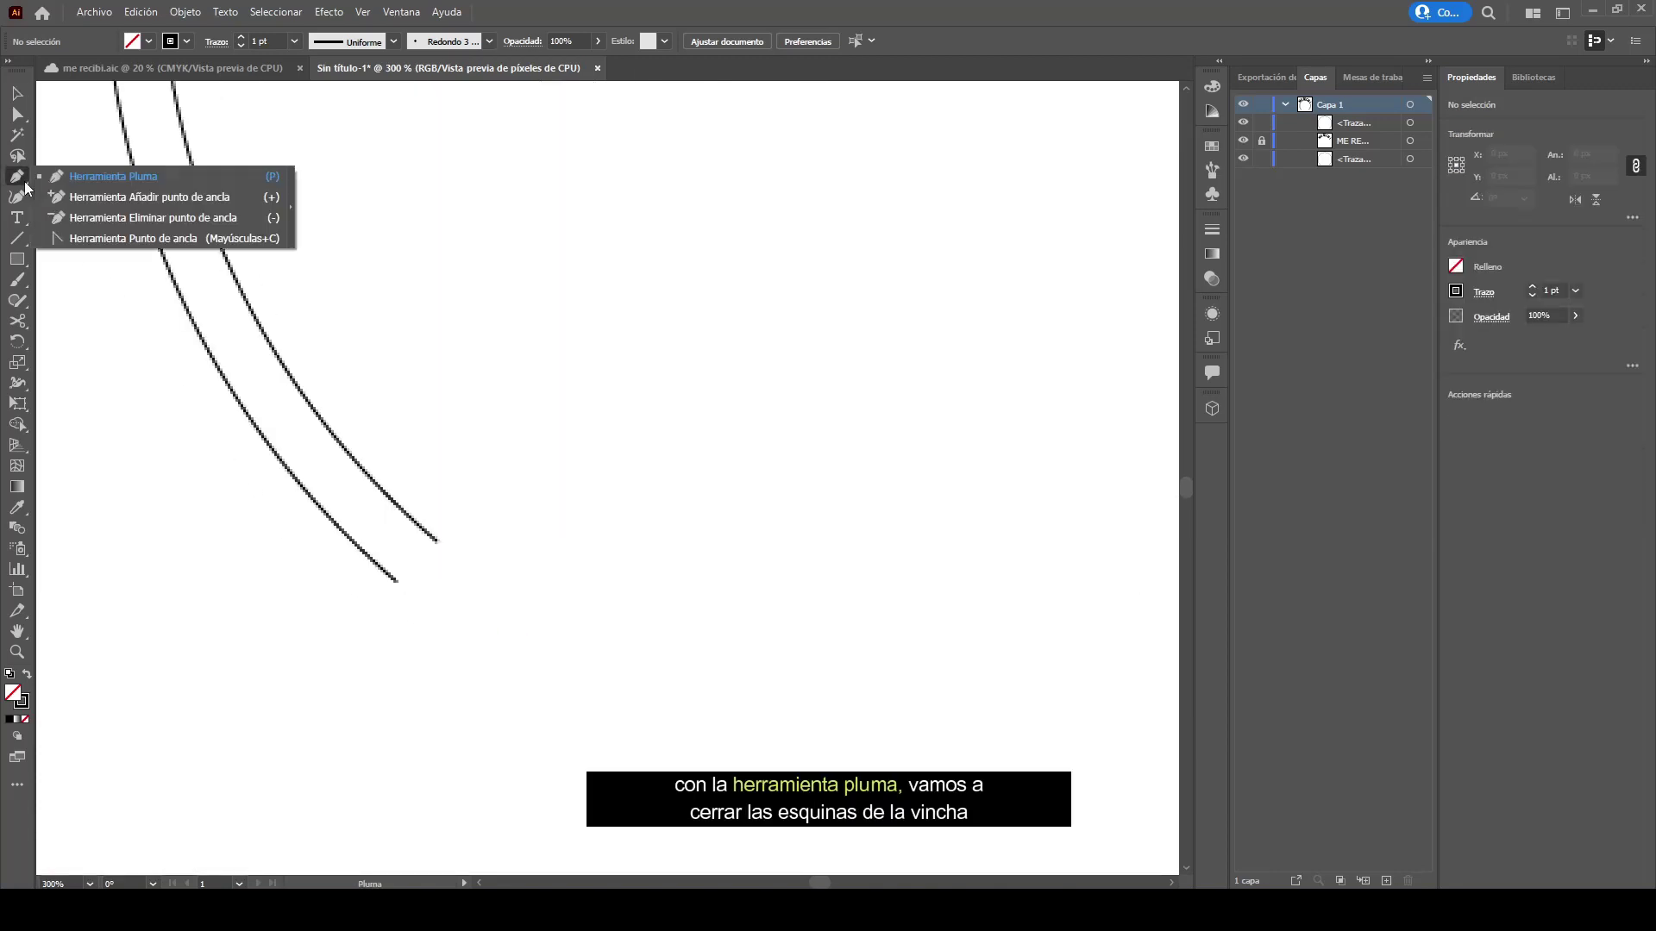
{"action": "left_click", "coordinate": [217, 177]}
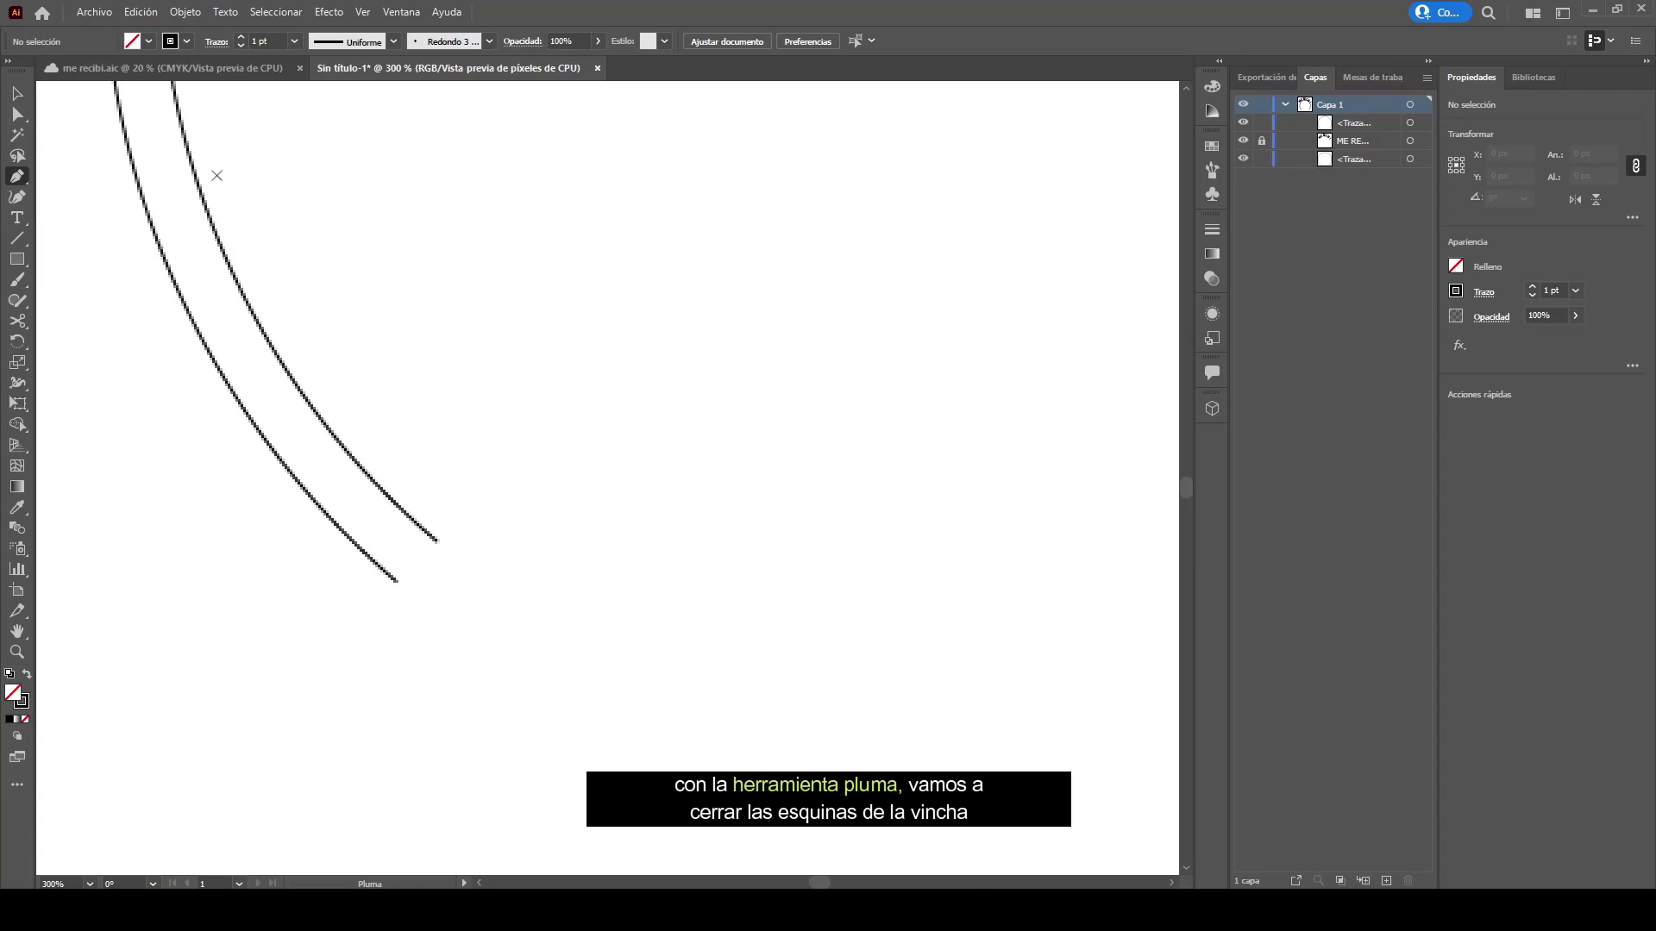
{"action": "left_click", "coordinate": [396, 581]}
{"action": "left_click", "coordinate": [430, 540]}
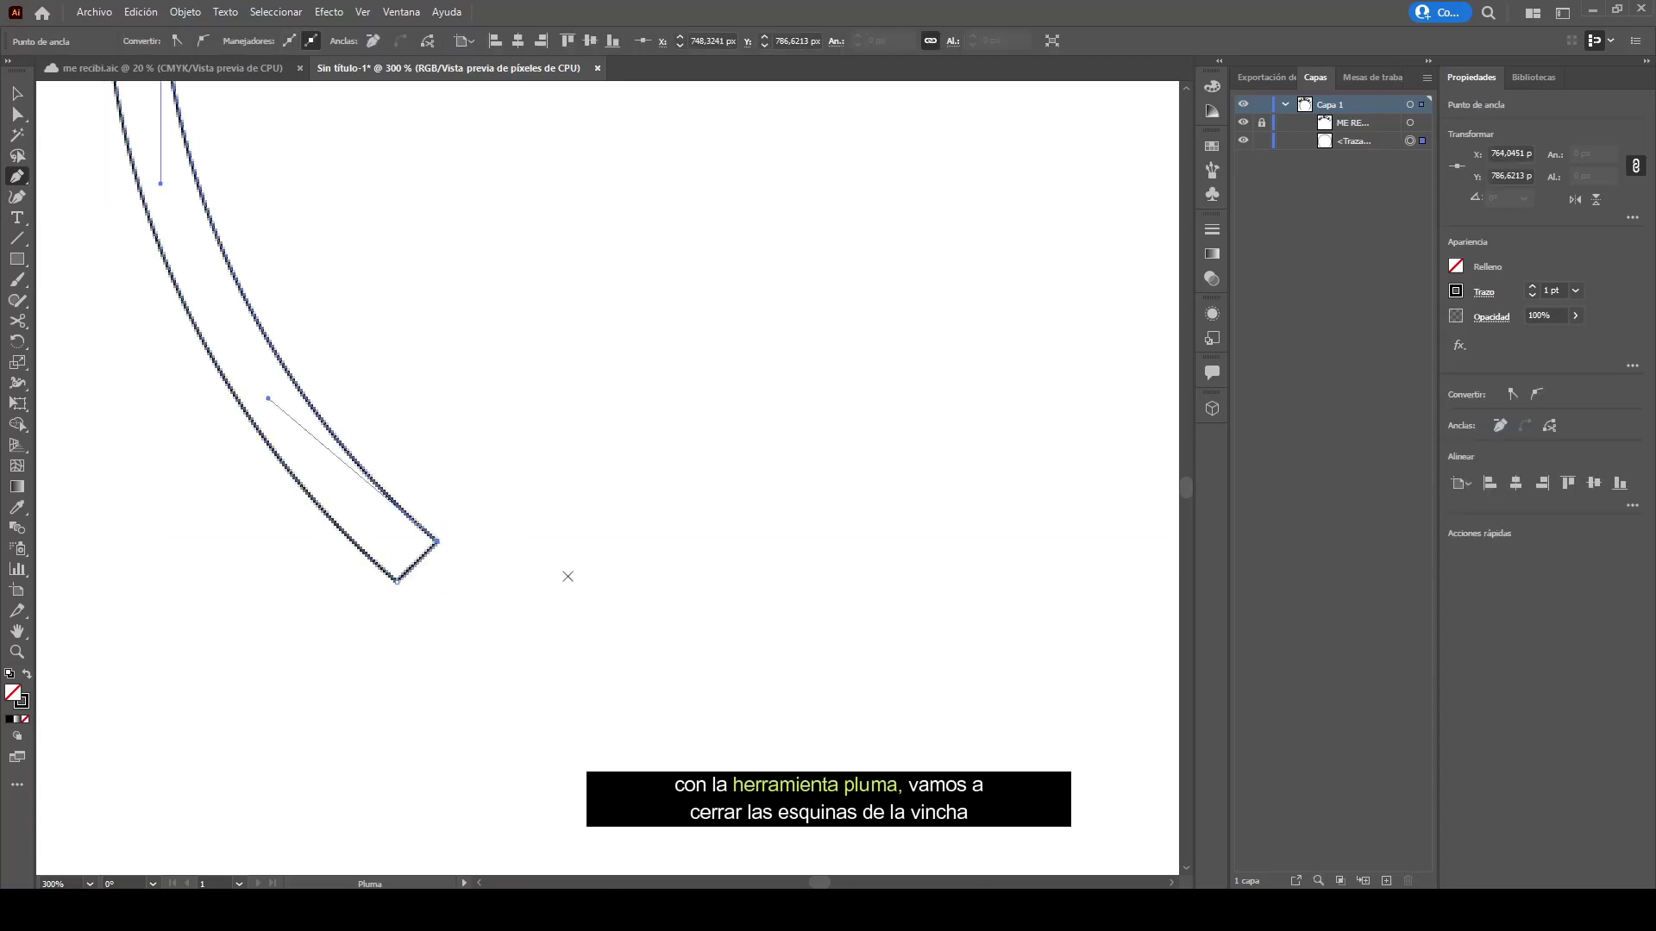
Step: Close the right end of the band with a Pen segment, then view at 100%
{"action": "key", "text": "ctrl+minus"}
{"action": "scroll", "coordinate": [862, 621], "scroll_direction": "right", "scroll_amount": 3}
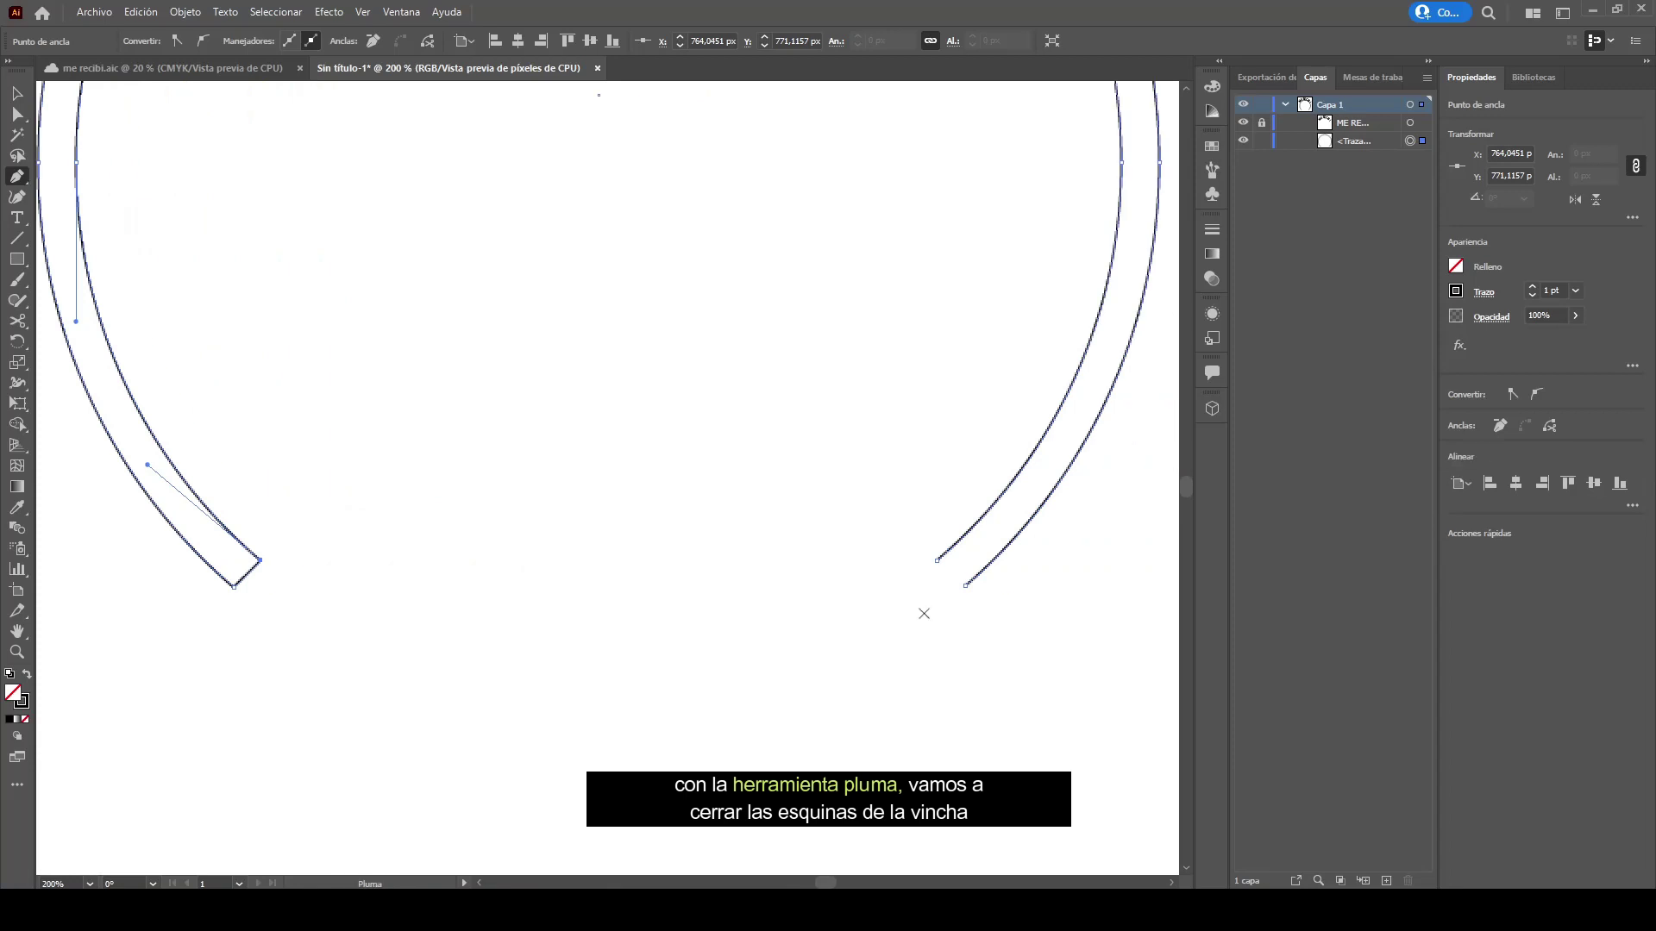
{"action": "left_click", "coordinate": [937, 559]}
{"action": "left_click", "coordinate": [966, 584]}
{"action": "key", "text": "v"}
{"action": "key", "text": "ctrl+minus"}
{"action": "key", "text": "ctrl+minus"}
{"action": "key", "text": "ctrl+minus"}
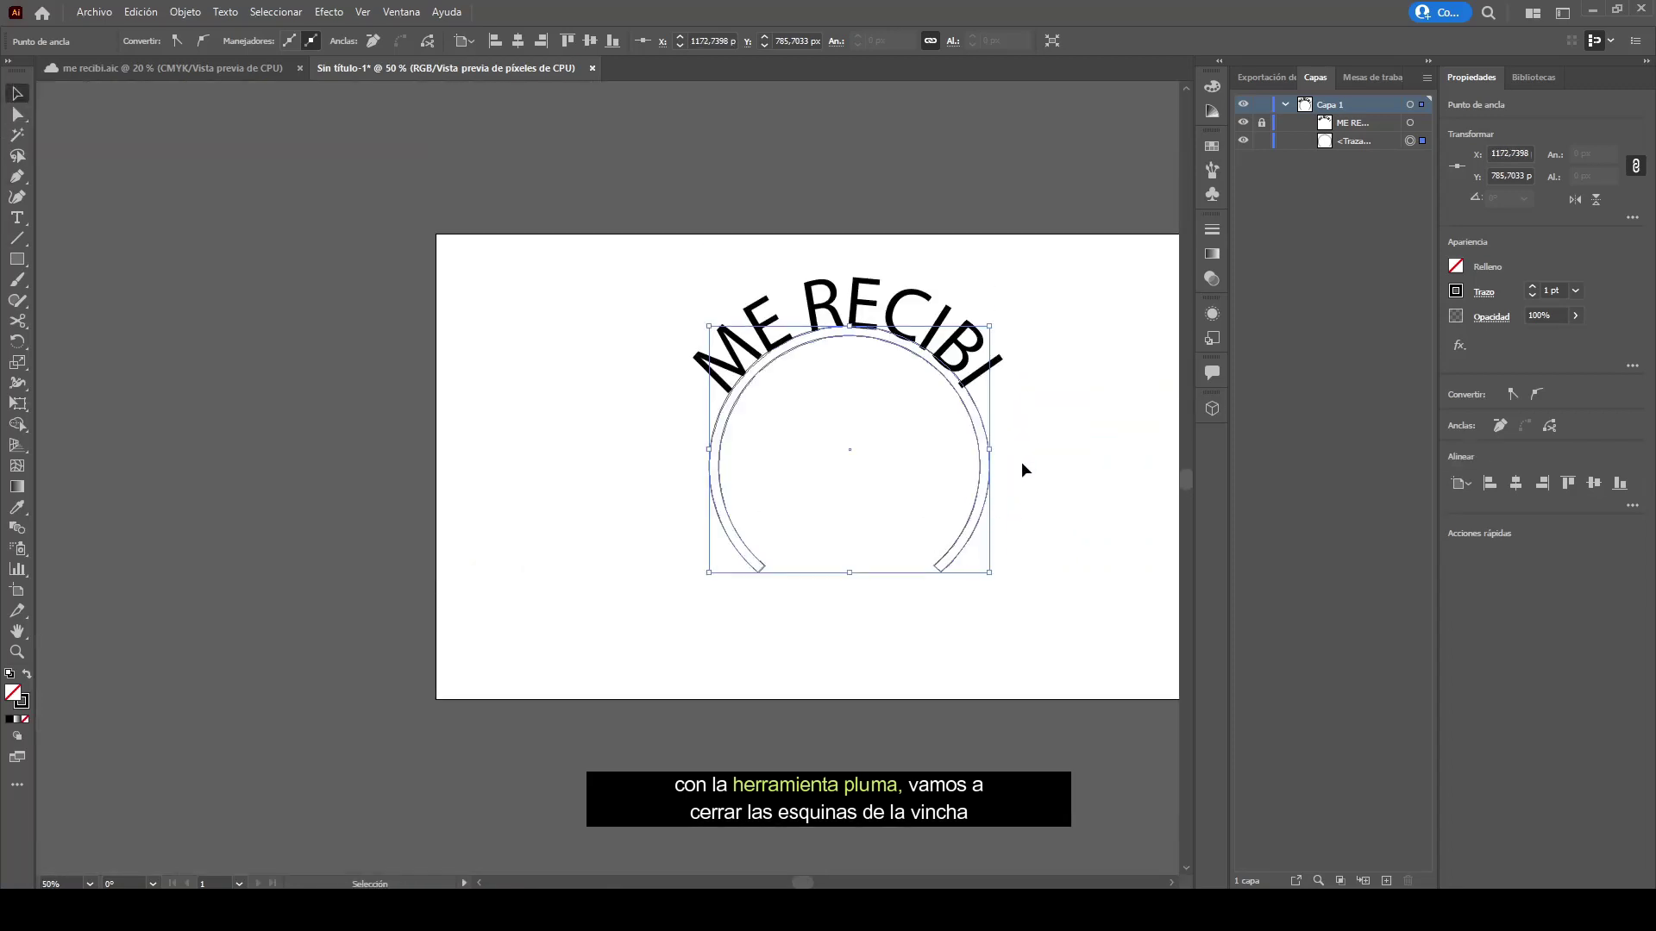
{"action": "key", "text": "ctrl+plus"}
{"action": "key", "text": "ctrl+plus"}
{"action": "left_click", "coordinate": [942, 423]}
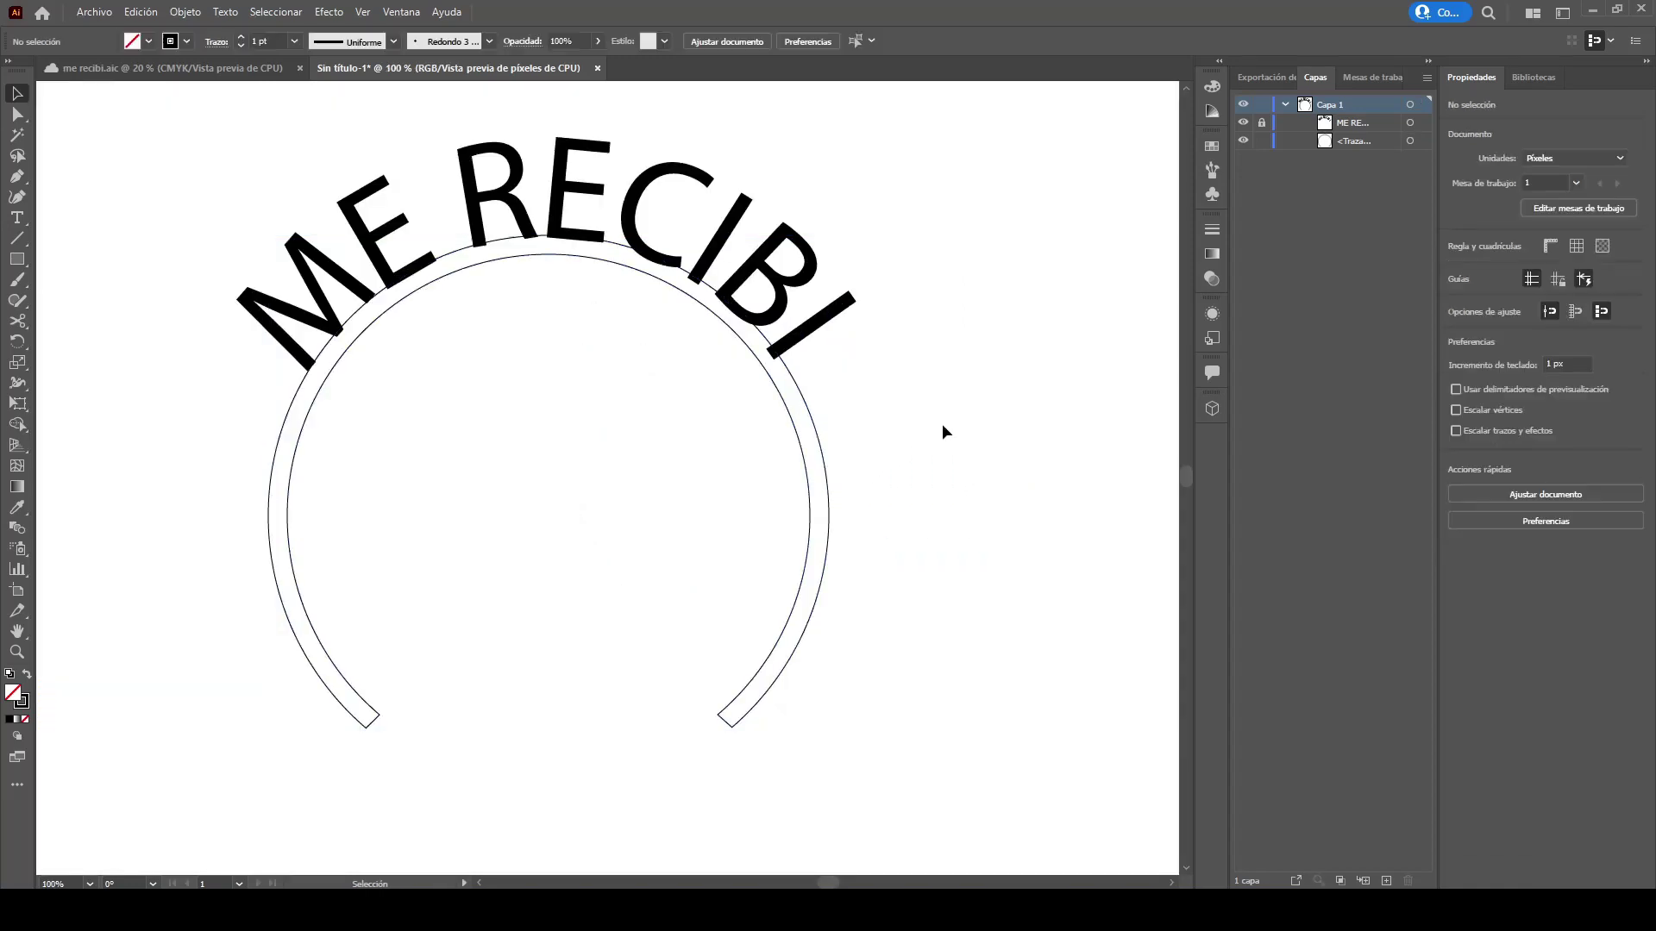
{"action": "scroll", "coordinate": [944, 423], "scroll_direction": "left", "scroll_amount": 2}
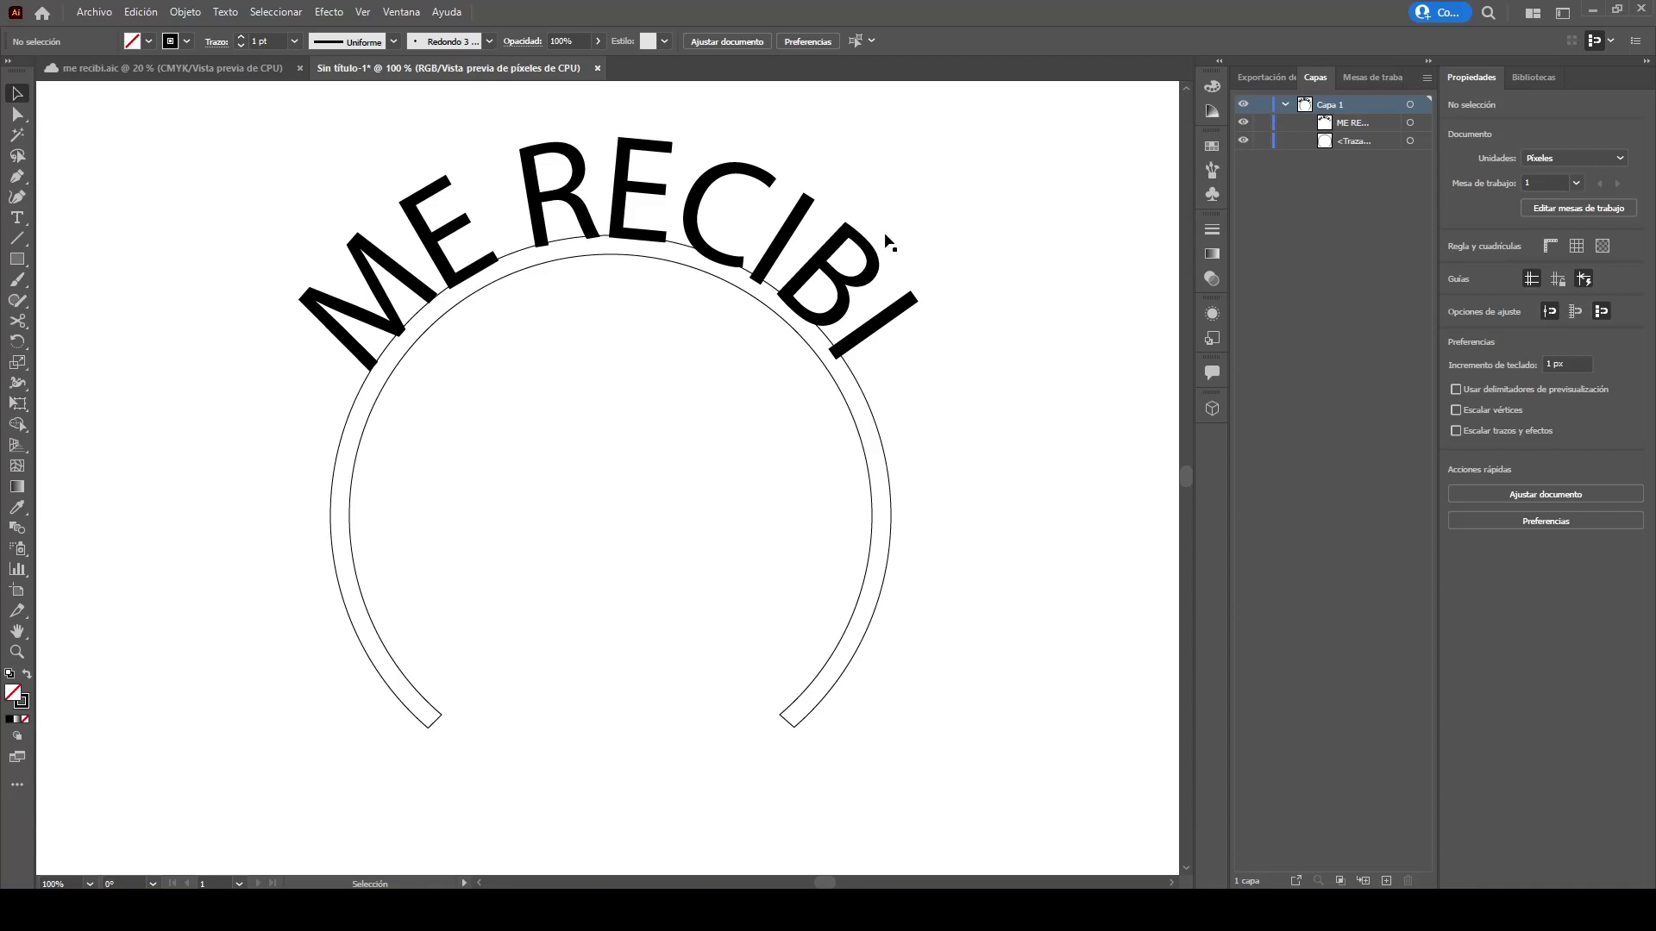
Step: Convert ME RECIBI to outlines, with no fill and a thin black stroke
{"action": "left_click", "coordinate": [847, 240]}
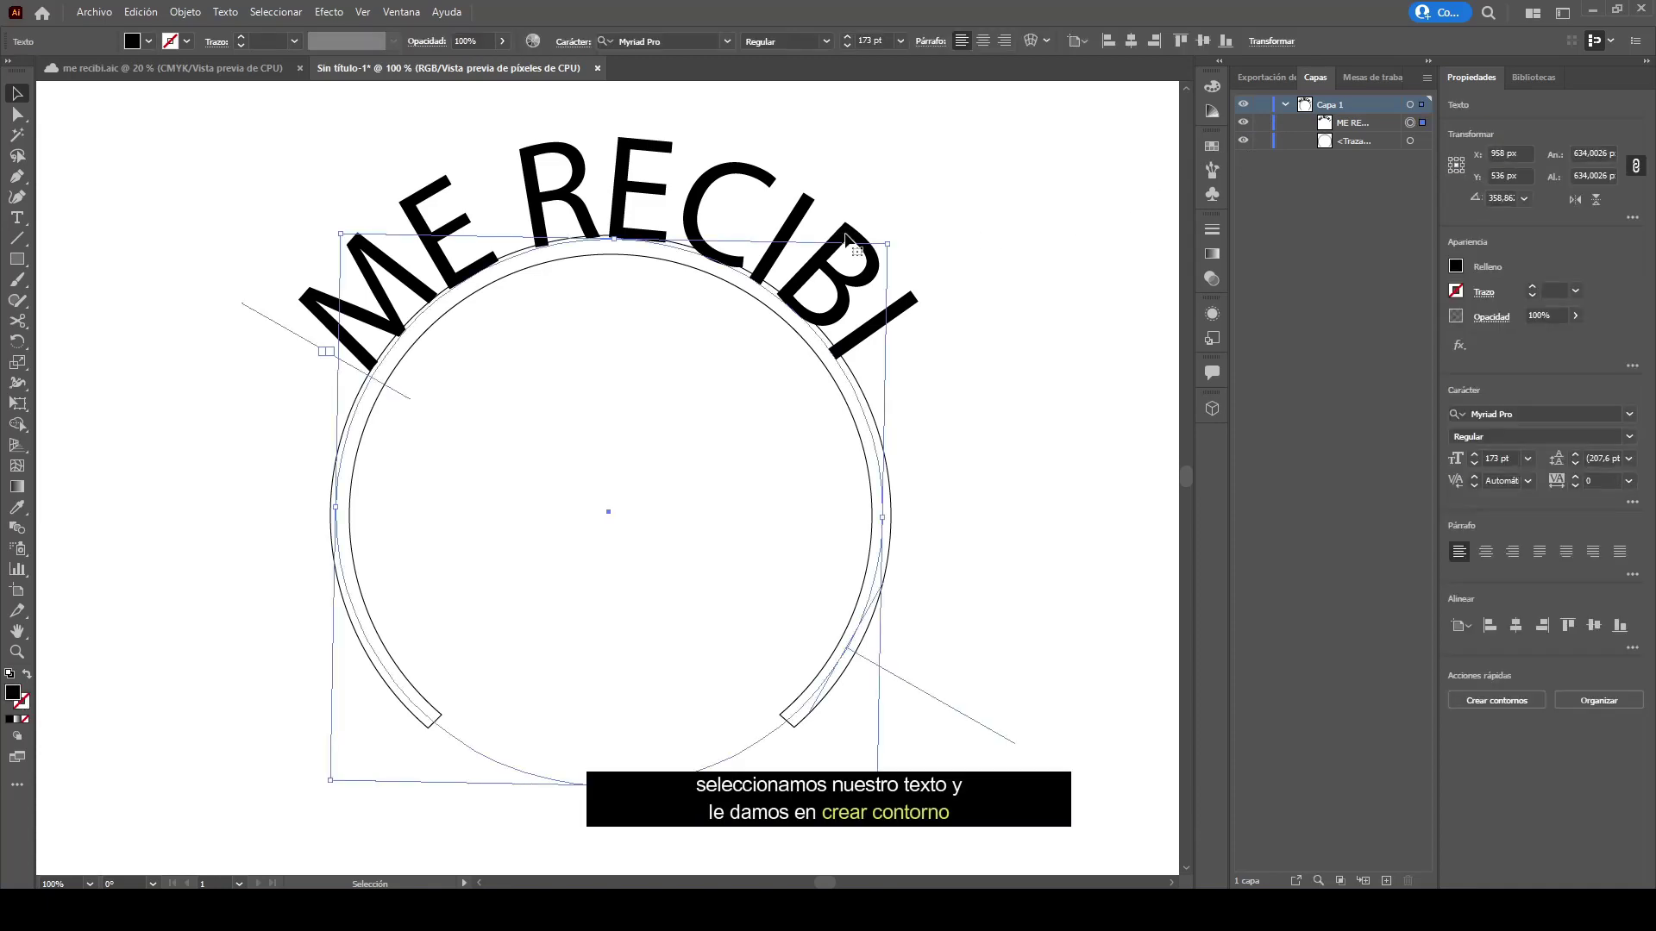
{"action": "left_click", "coordinate": [227, 12]}
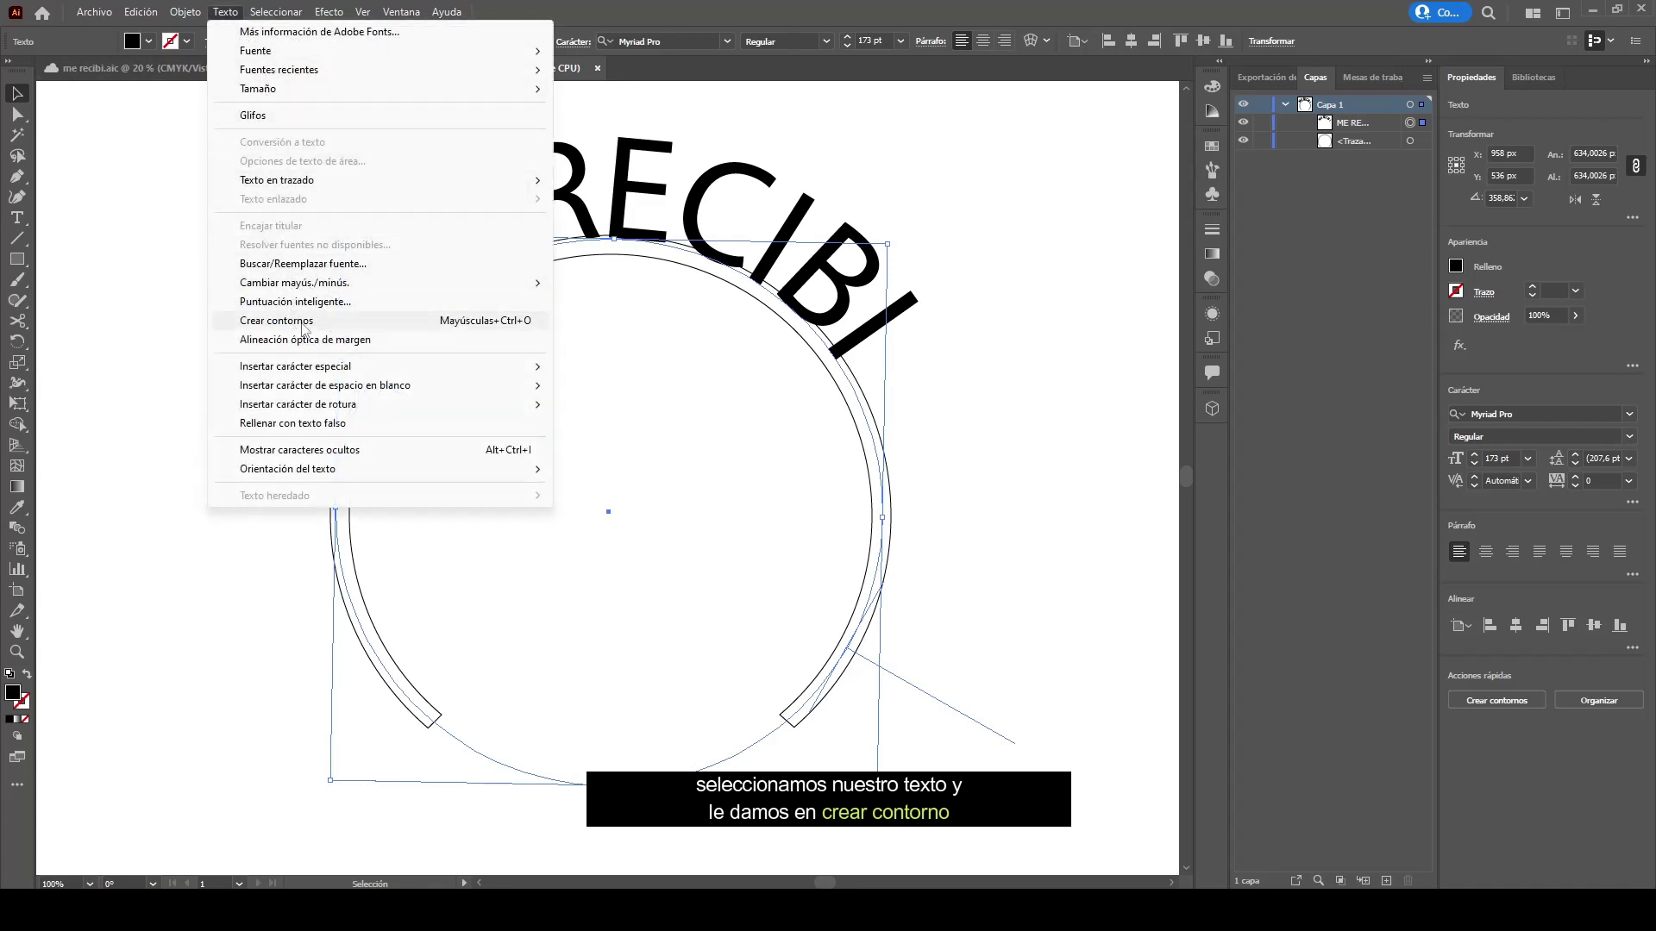
{"action": "left_click", "coordinate": [402, 333]}
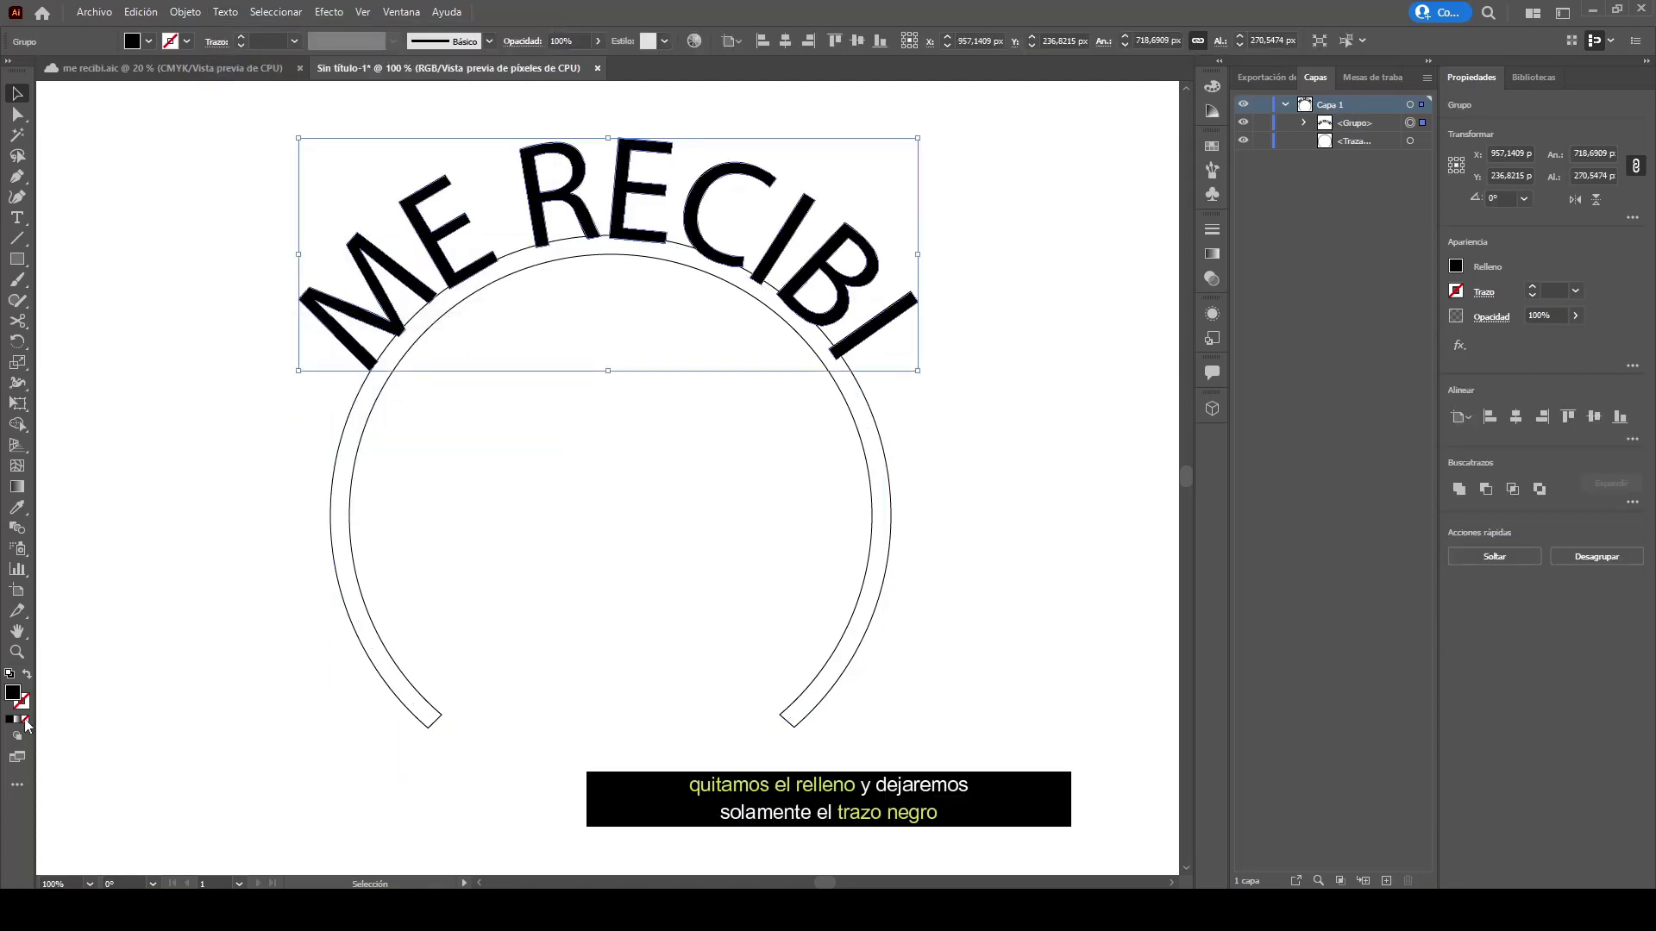
{"action": "left_click", "coordinate": [25, 719]}
{"action": "left_click", "coordinate": [9, 720]}
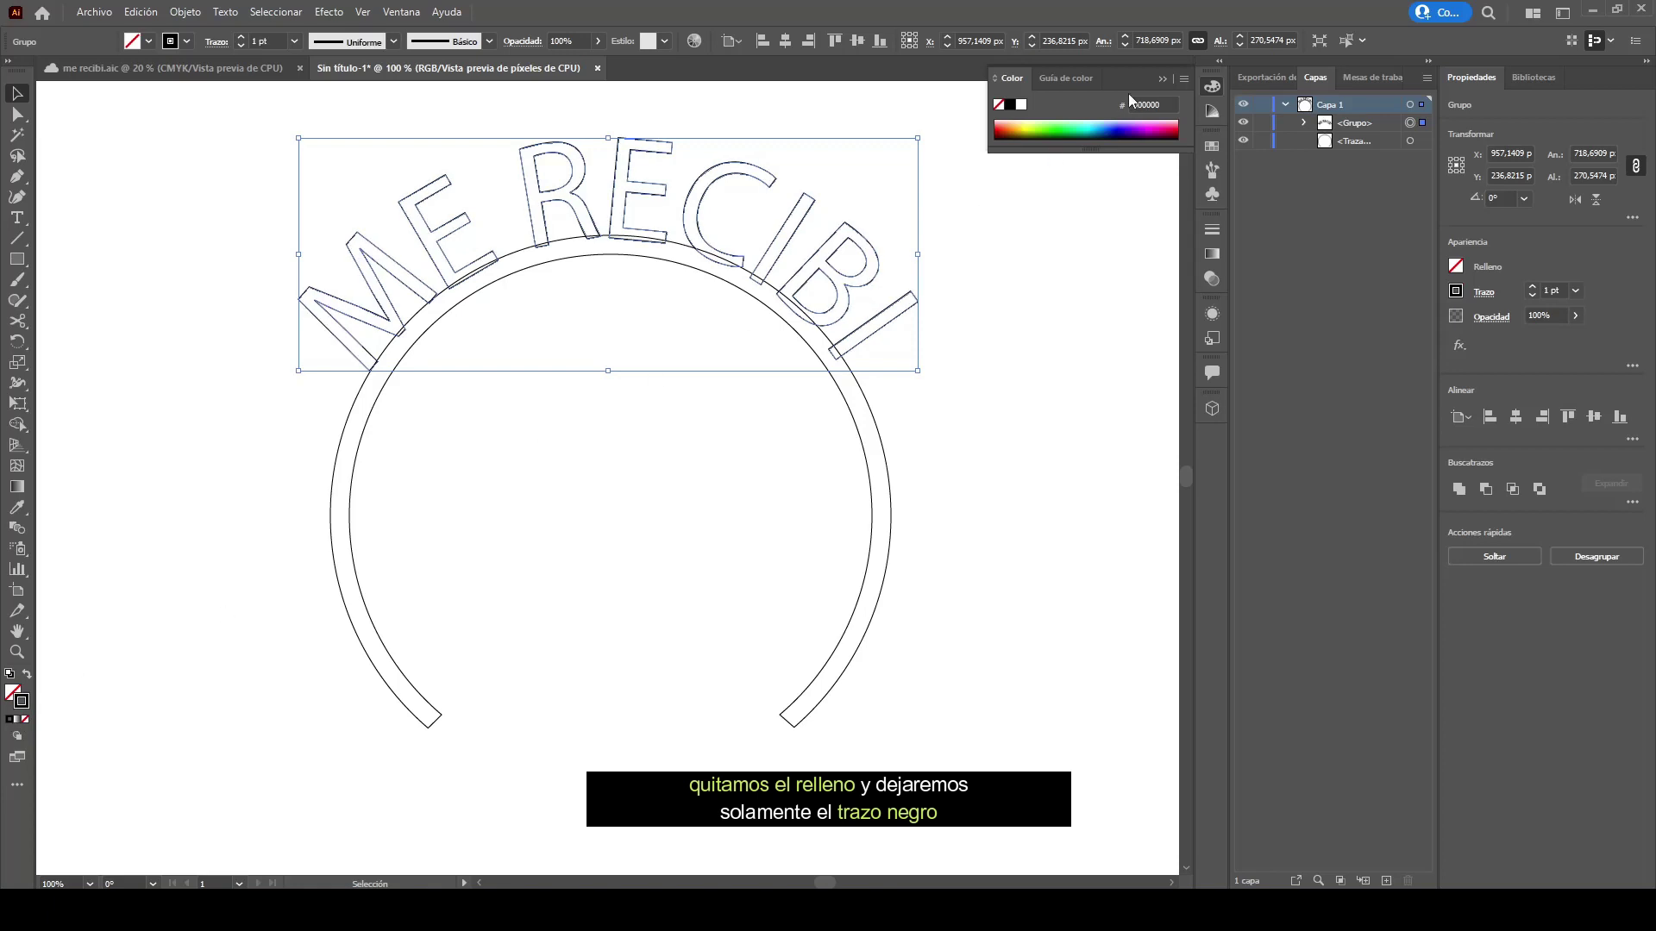
{"action": "left_click", "coordinate": [1160, 79]}
{"action": "left_click", "coordinate": [1035, 272]}
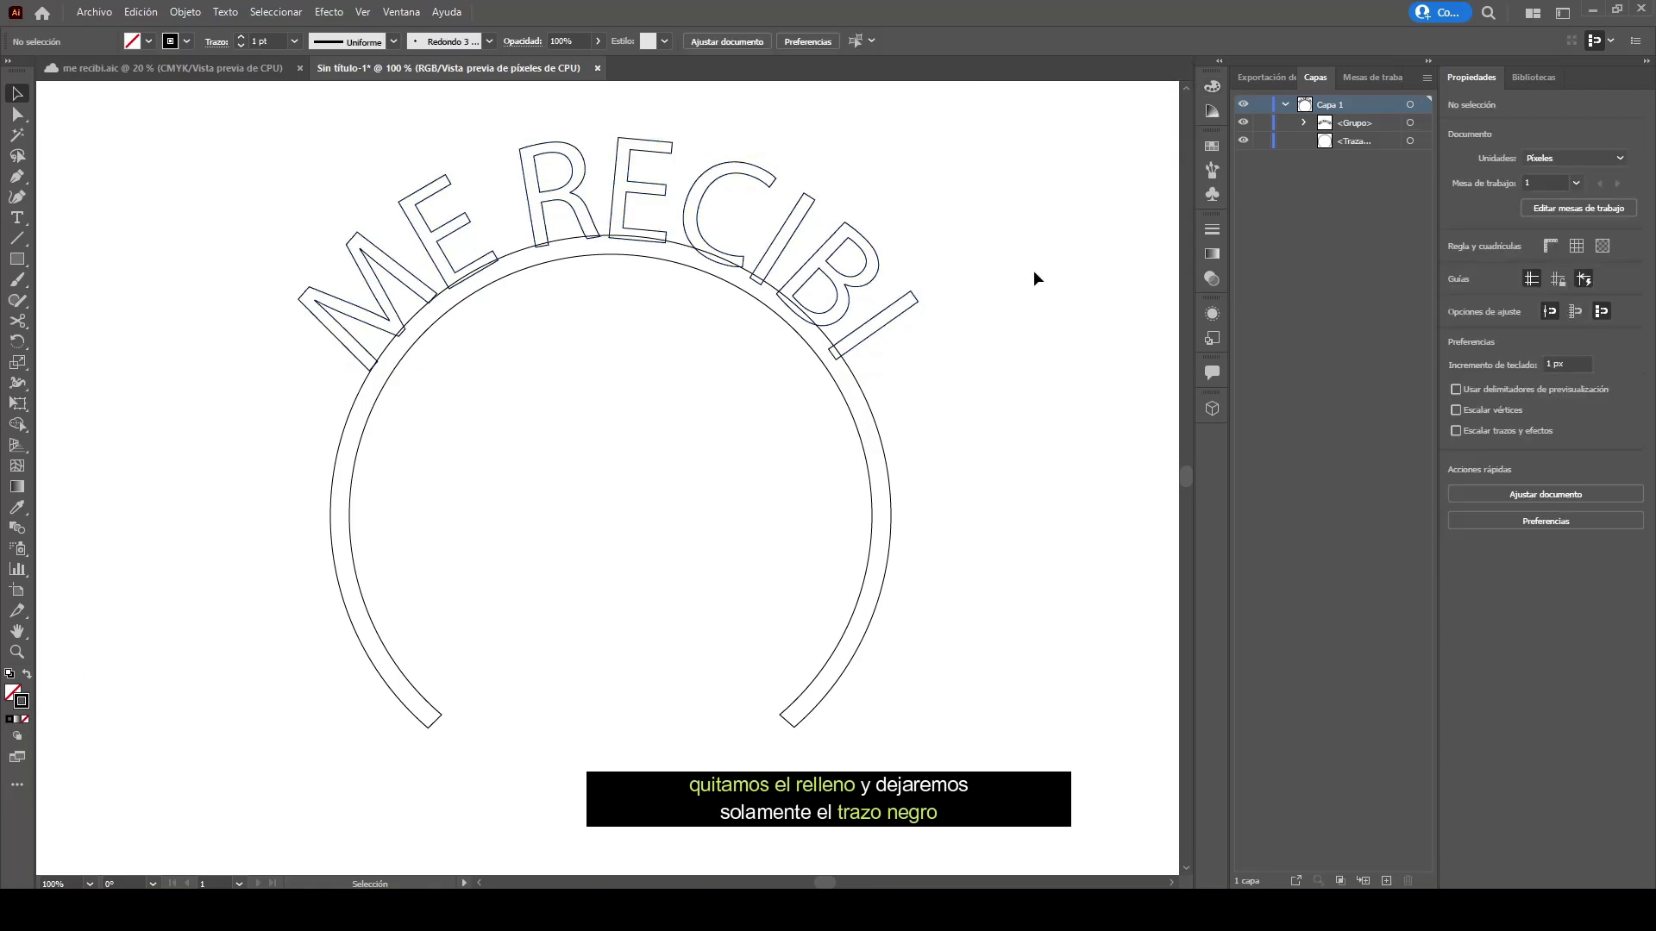
Step: Rotate the outlined ME RECIBI letters slightly and nudge them 2 px right
{"action": "scroll", "coordinate": [1045, 270], "scroll_direction": "up", "scroll_amount": 1}
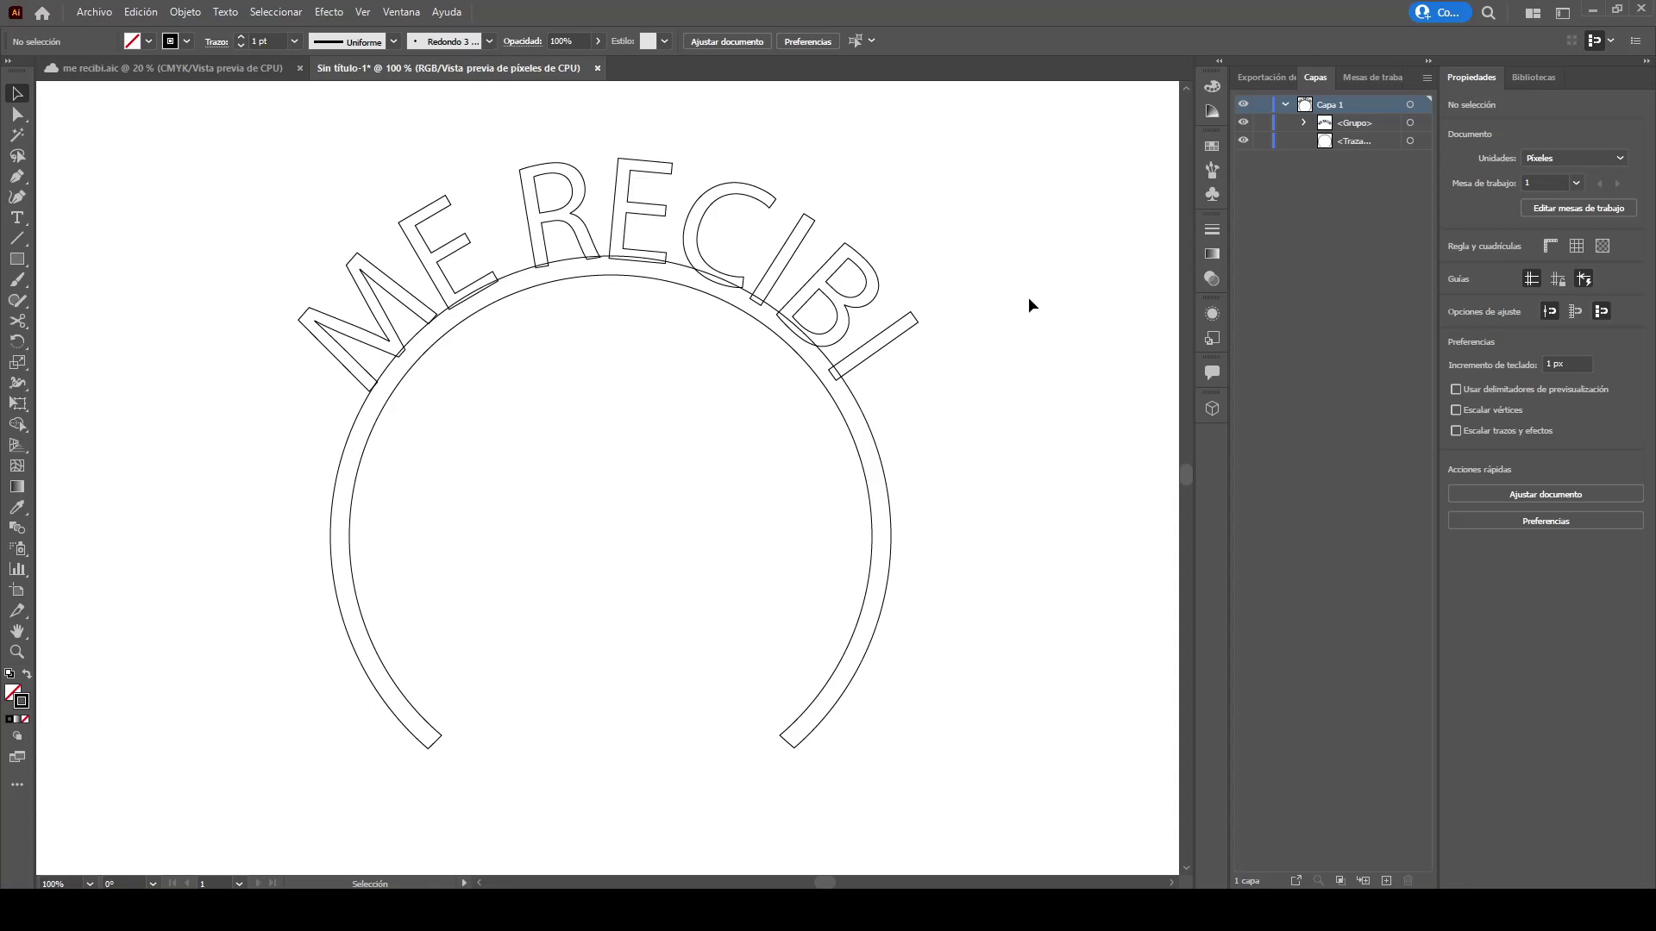
{"action": "left_click", "coordinate": [422, 271]}
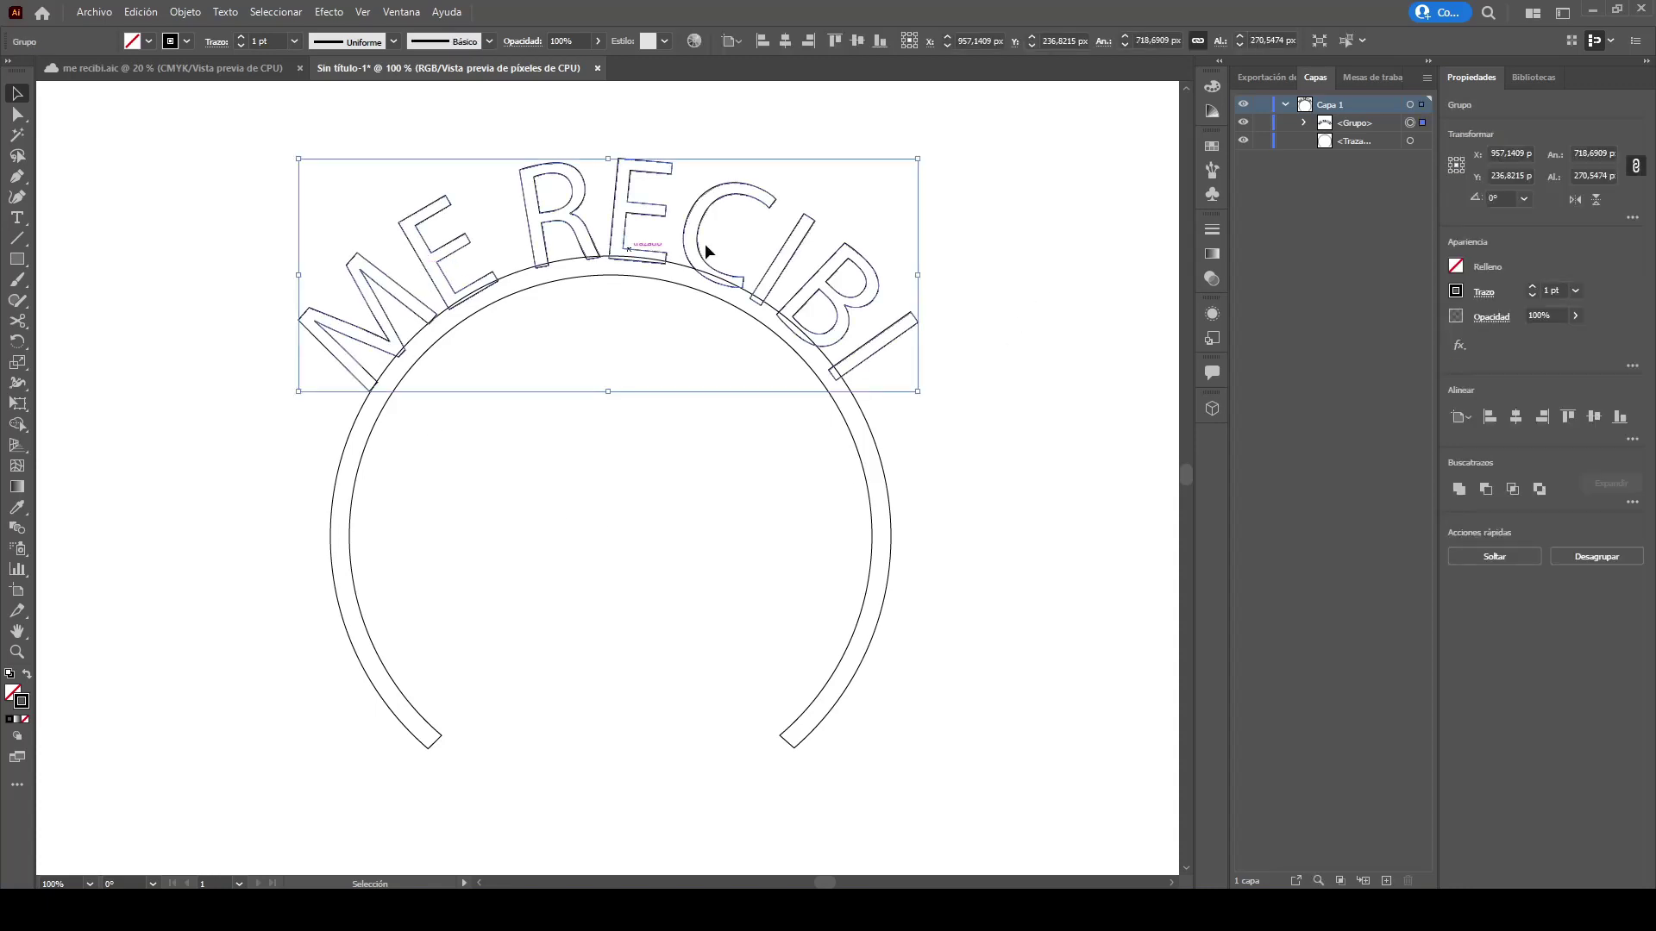
{"action": "left_click_drag", "start_coordinate": [928, 156], "coordinate": [932, 157]}
{"action": "scroll", "coordinate": [392, 387], "scroll_direction": "up", "scroll_amount": 2}
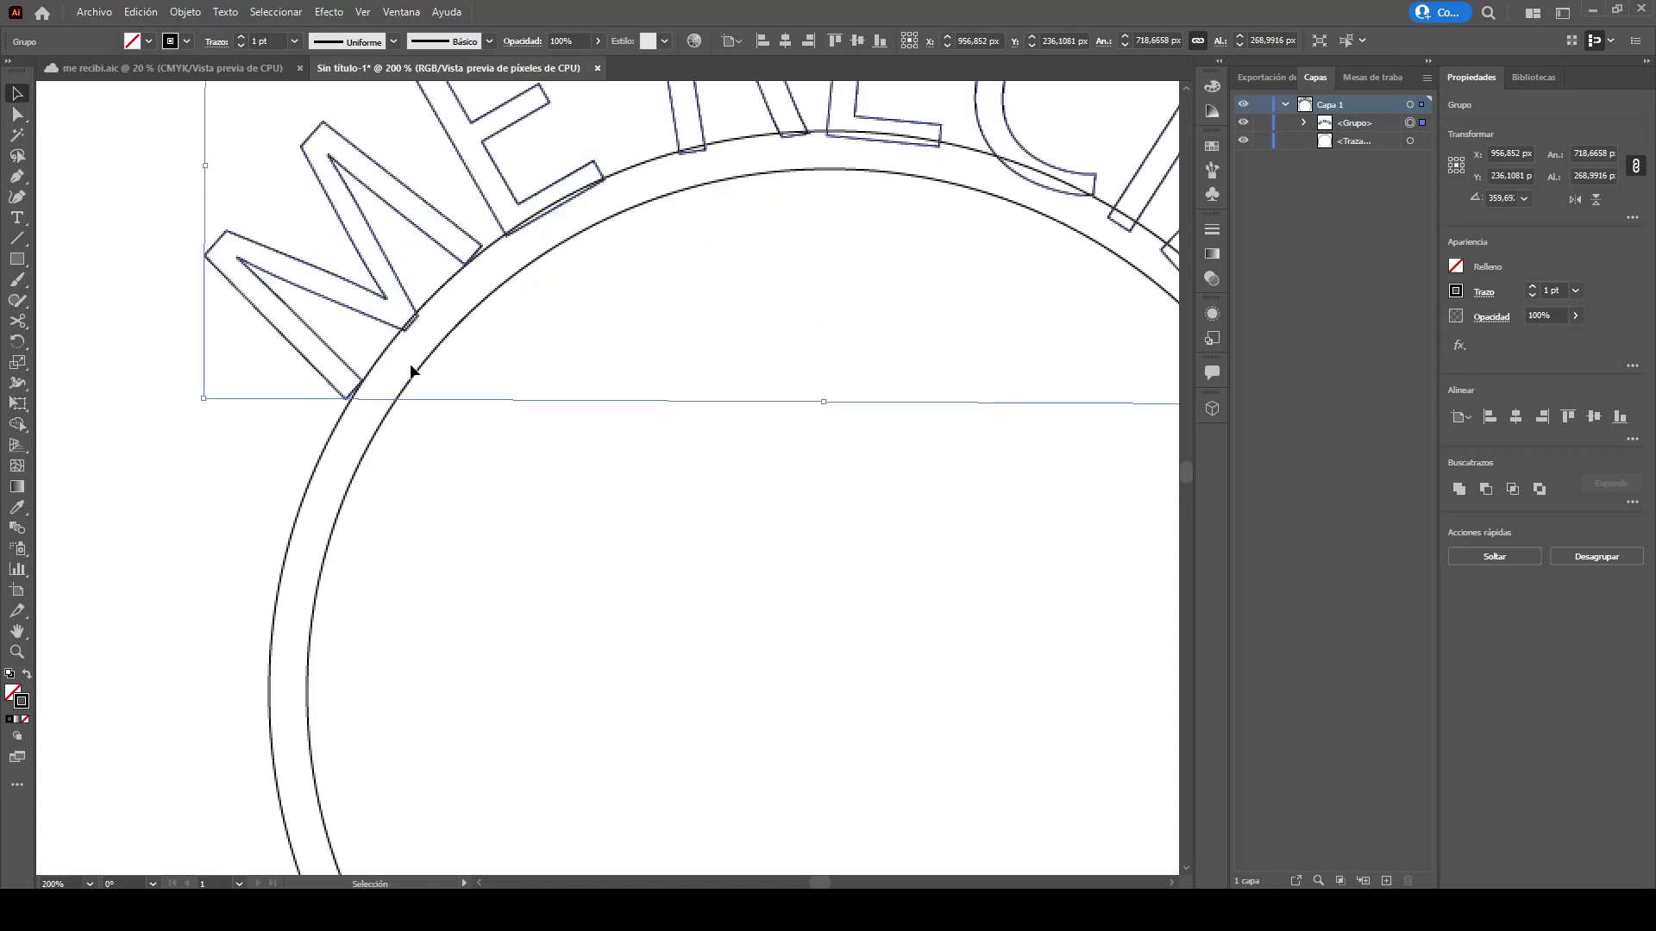
{"action": "key", "text": "Right"}
{"action": "key", "text": "Right"}
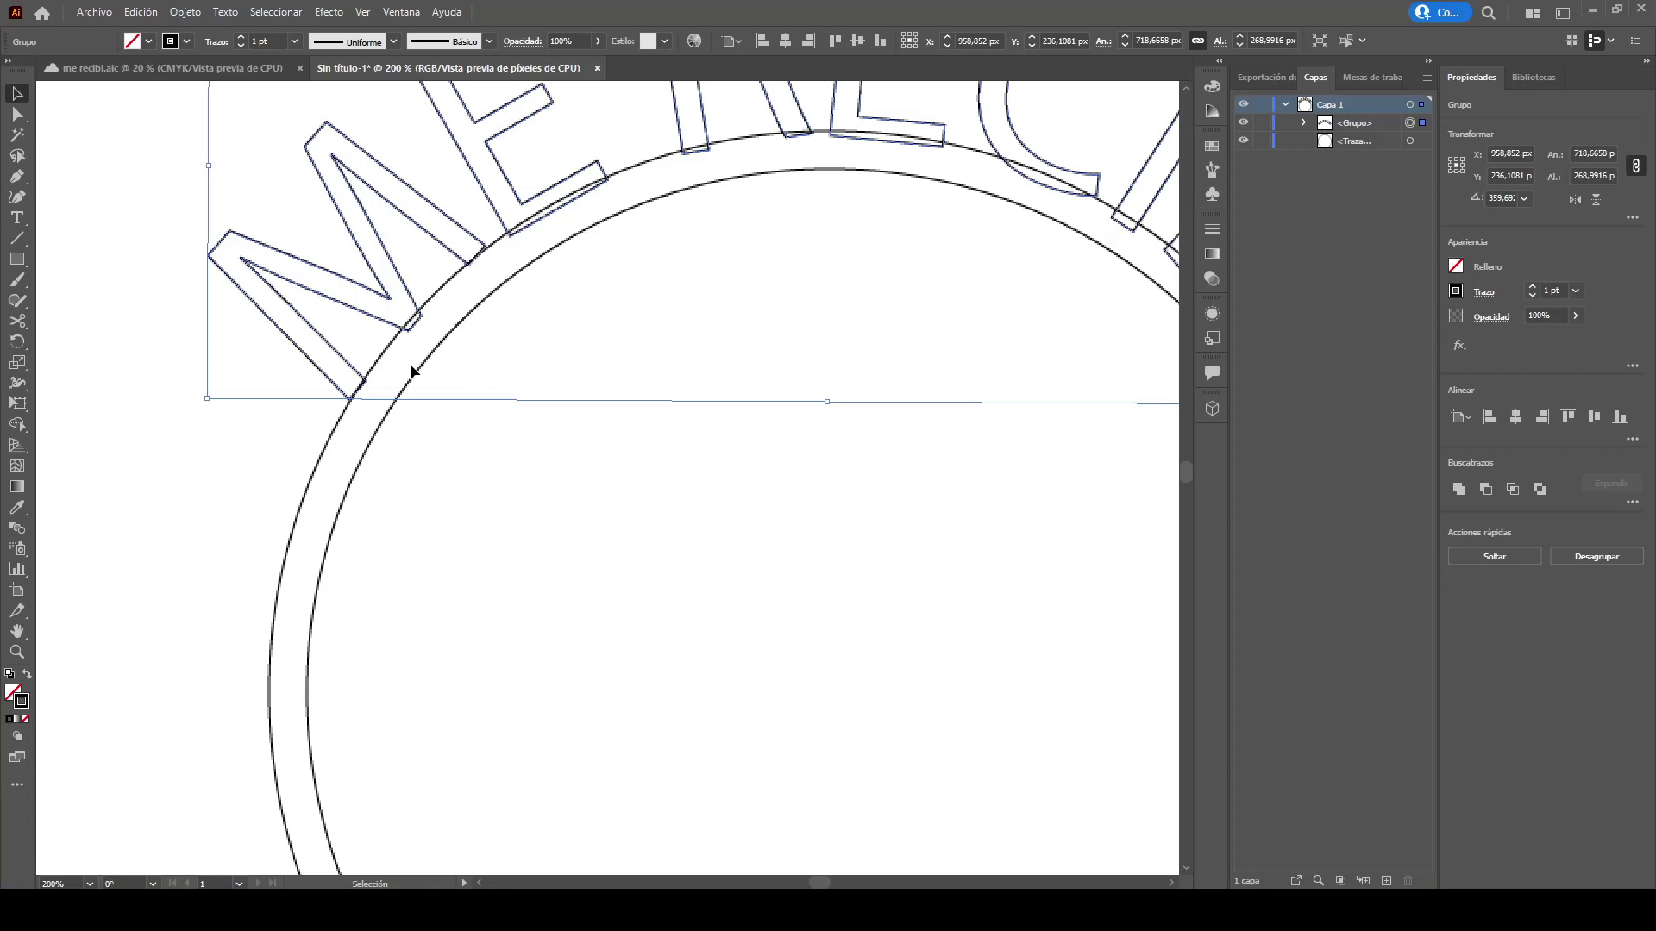
{"action": "key", "text": "Right"}
{"action": "key", "text": "Right"}
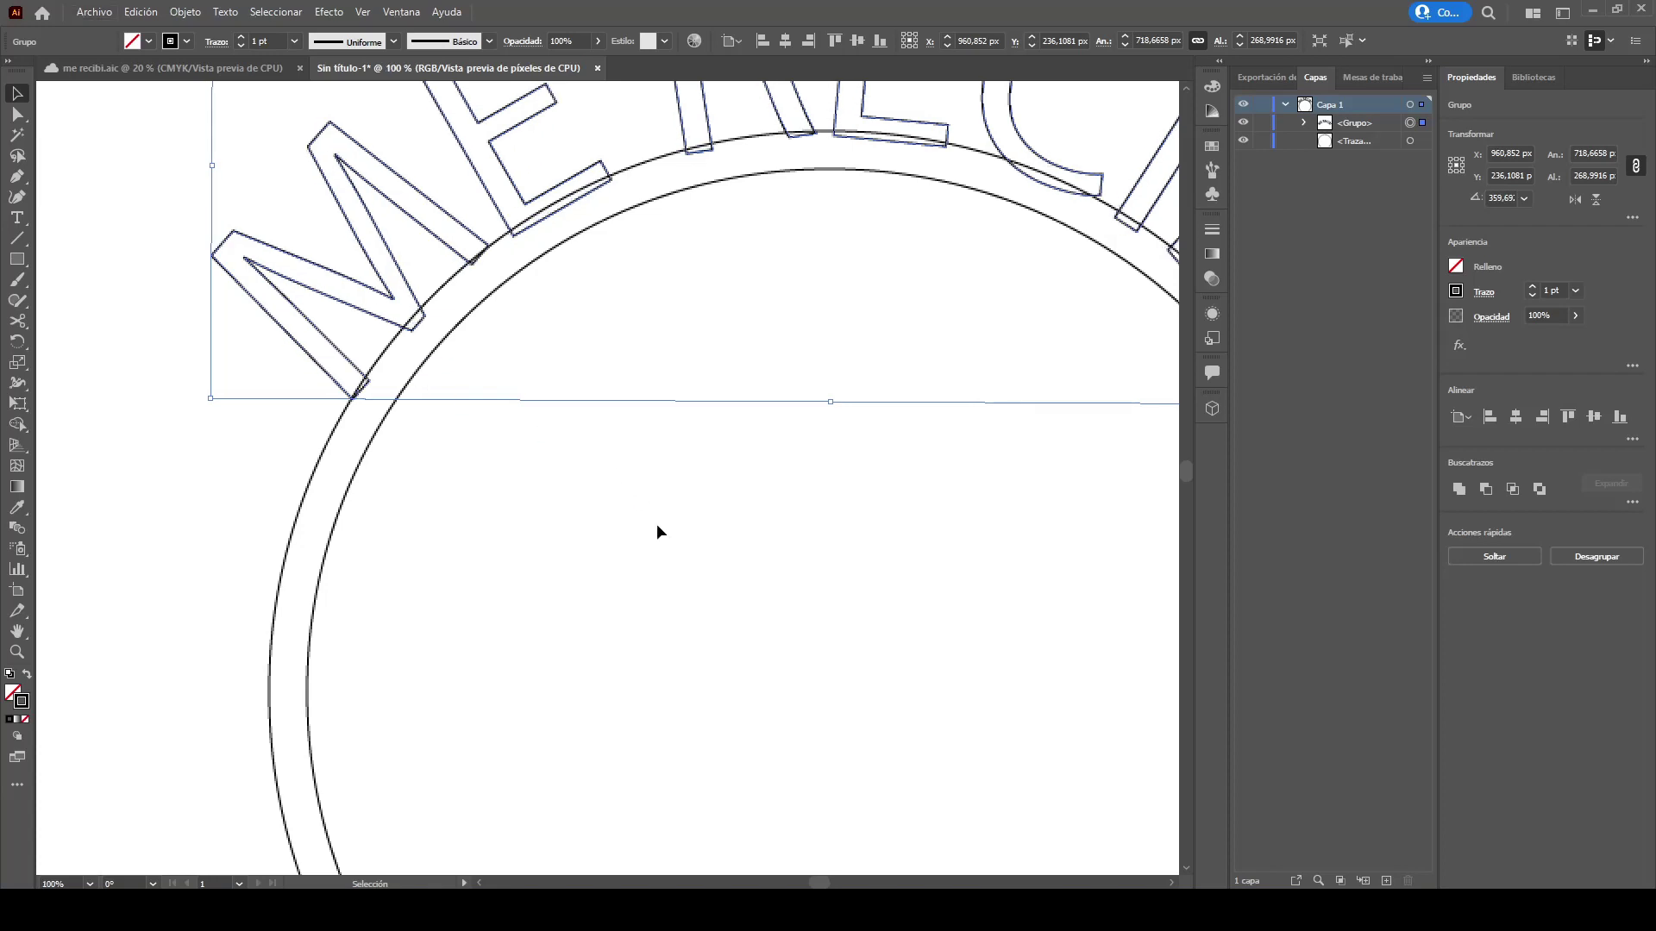
{"action": "scroll", "coordinate": [656, 524], "scroll_direction": "down", "scroll_amount": 2}
{"action": "left_click", "coordinate": [800, 552]}
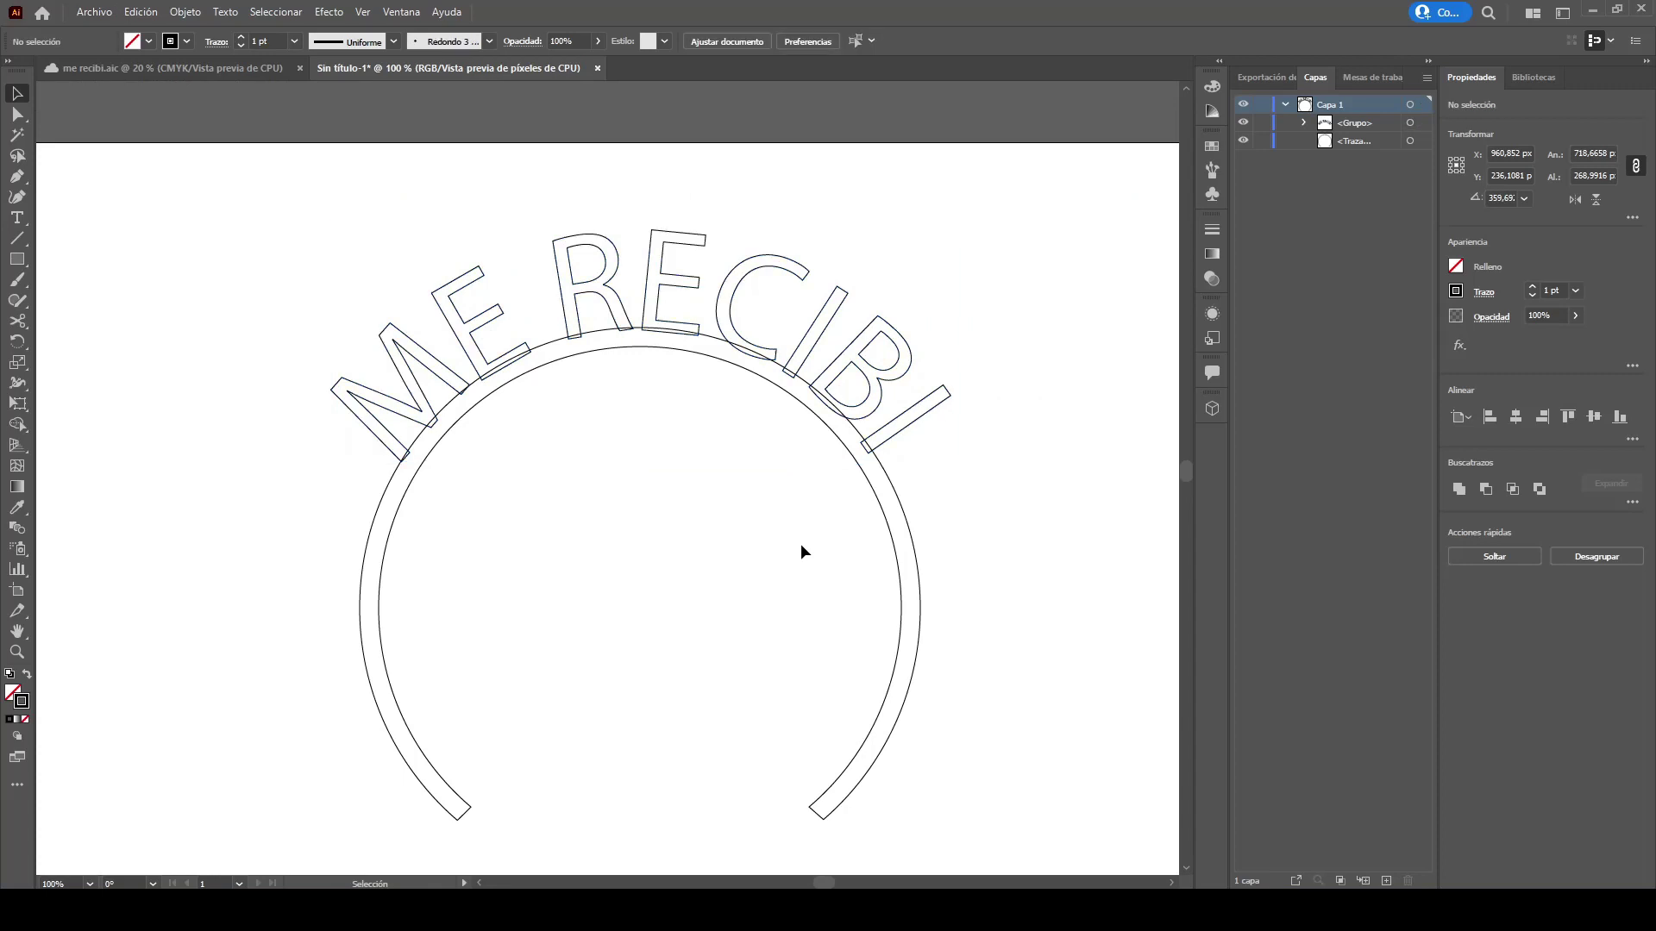
Step: Marquee-select both the lettering and the headband band together
{"action": "key", "text": "a"}
{"action": "scroll", "coordinate": [803, 552], "scroll_direction": "right", "scroll_amount": 2}
{"action": "scroll", "coordinate": [802, 552], "scroll_direction": "down", "scroll_amount": 2}
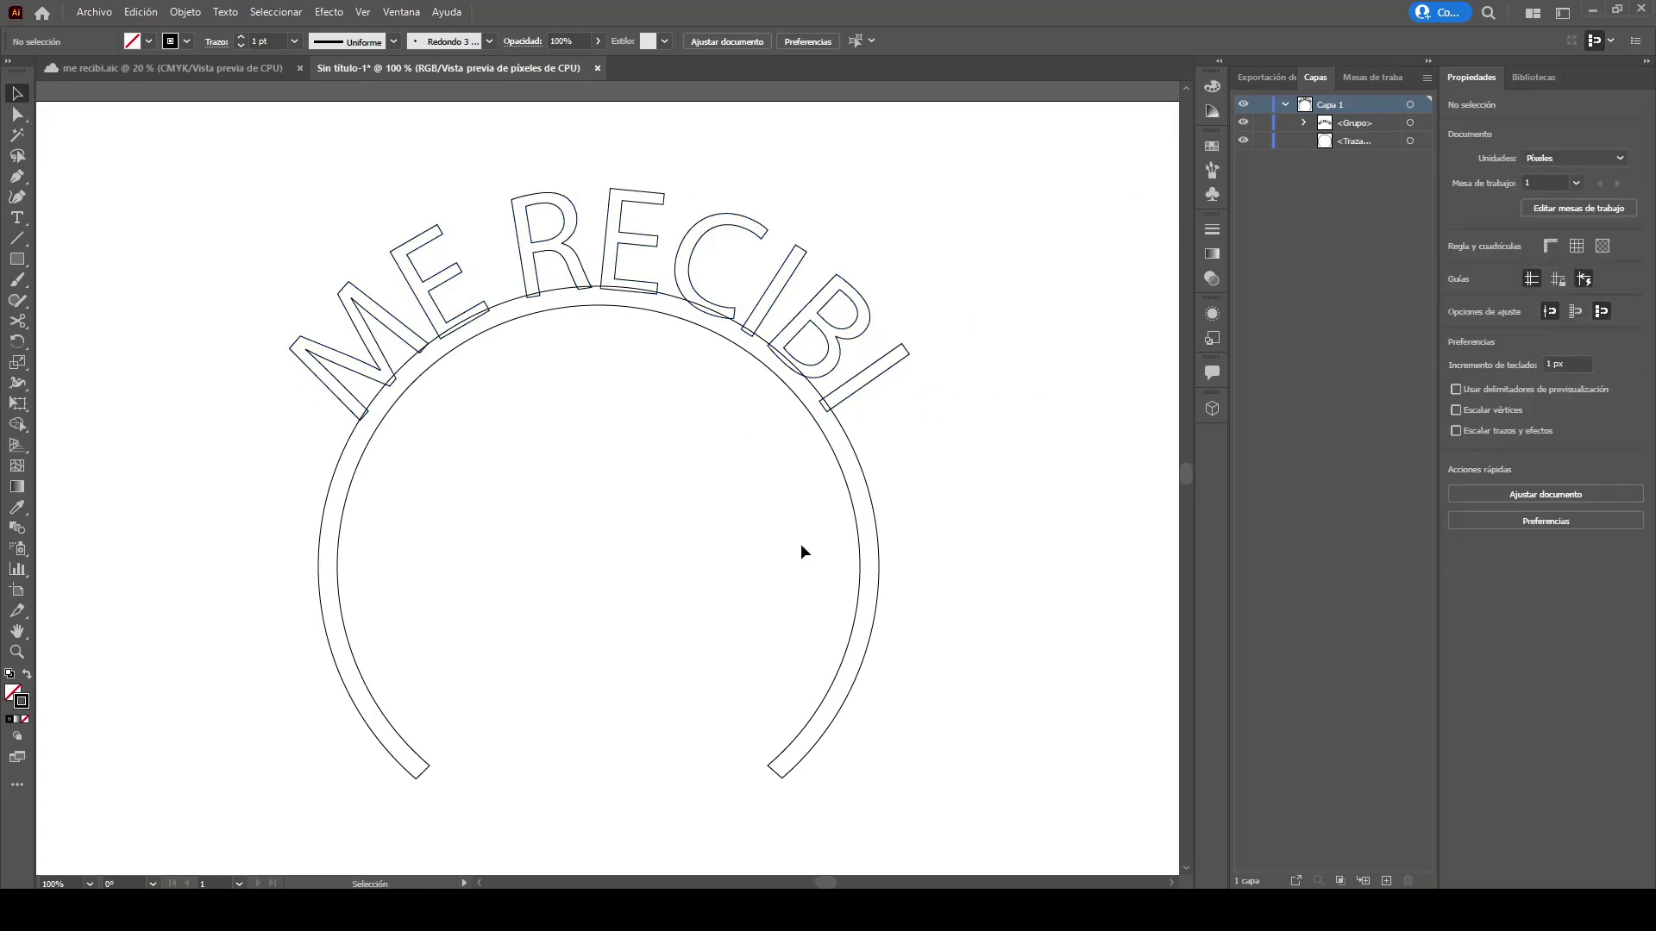
{"action": "scroll", "coordinate": [802, 552], "scroll_direction": "right", "scroll_amount": 1}
{"action": "scroll", "coordinate": [802, 552], "scroll_direction": "left", "scroll_amount": 1}
{"action": "key", "text": "v"}
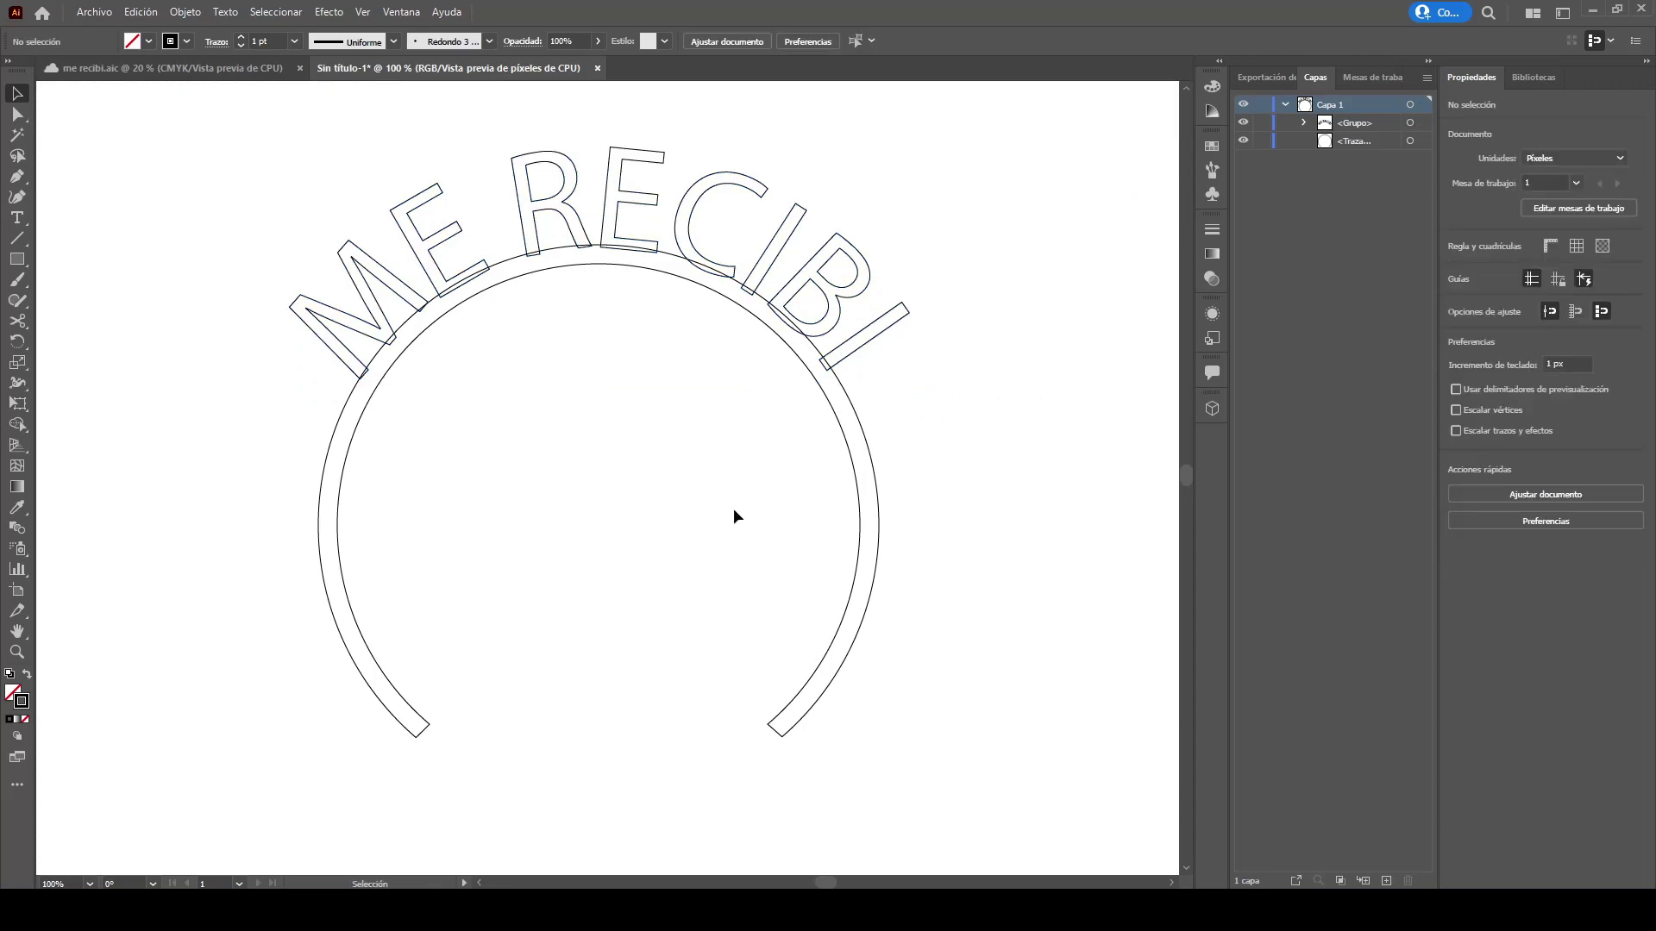
{"action": "mouse_move", "coordinate": [246, 180]}
{"action": "left_mouse_down"}
{"action": "mouse_move", "coordinate": [981, 521]}
{"action": "mouse_move", "coordinate": [939, 521]}
{"action": "left_mouse_up"}
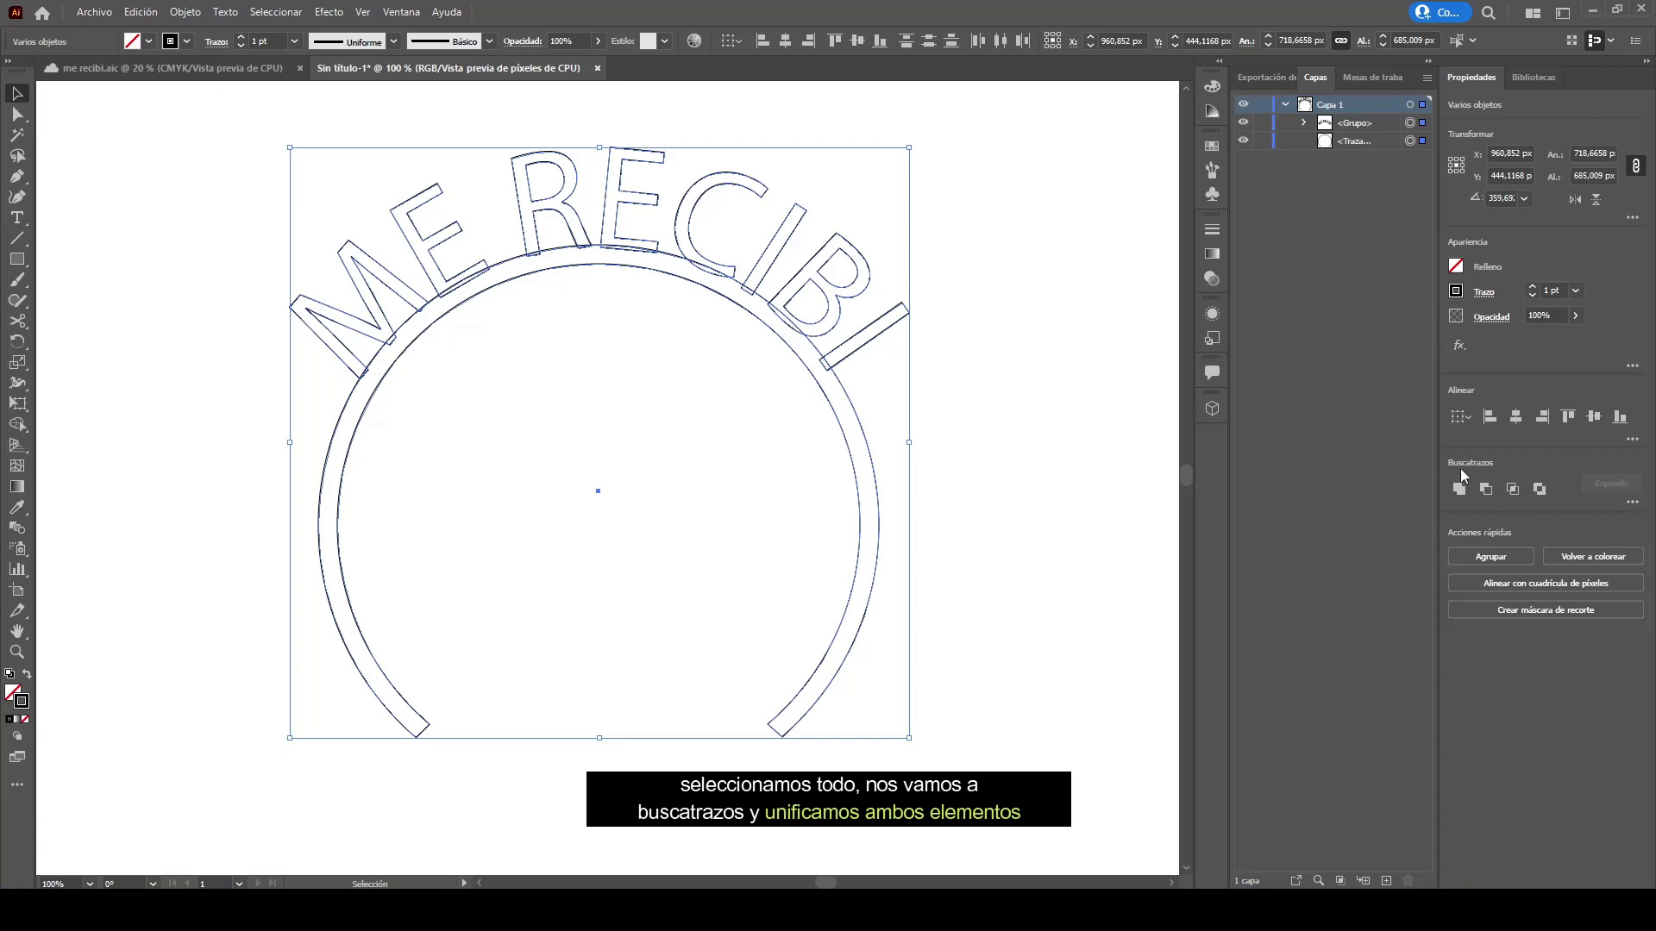
Step: Unite the ME RECIBI letters and headband arc with Pathfinder (Buscatrazos) into one compound path
{"action": "left_click", "coordinate": [397, 11]}
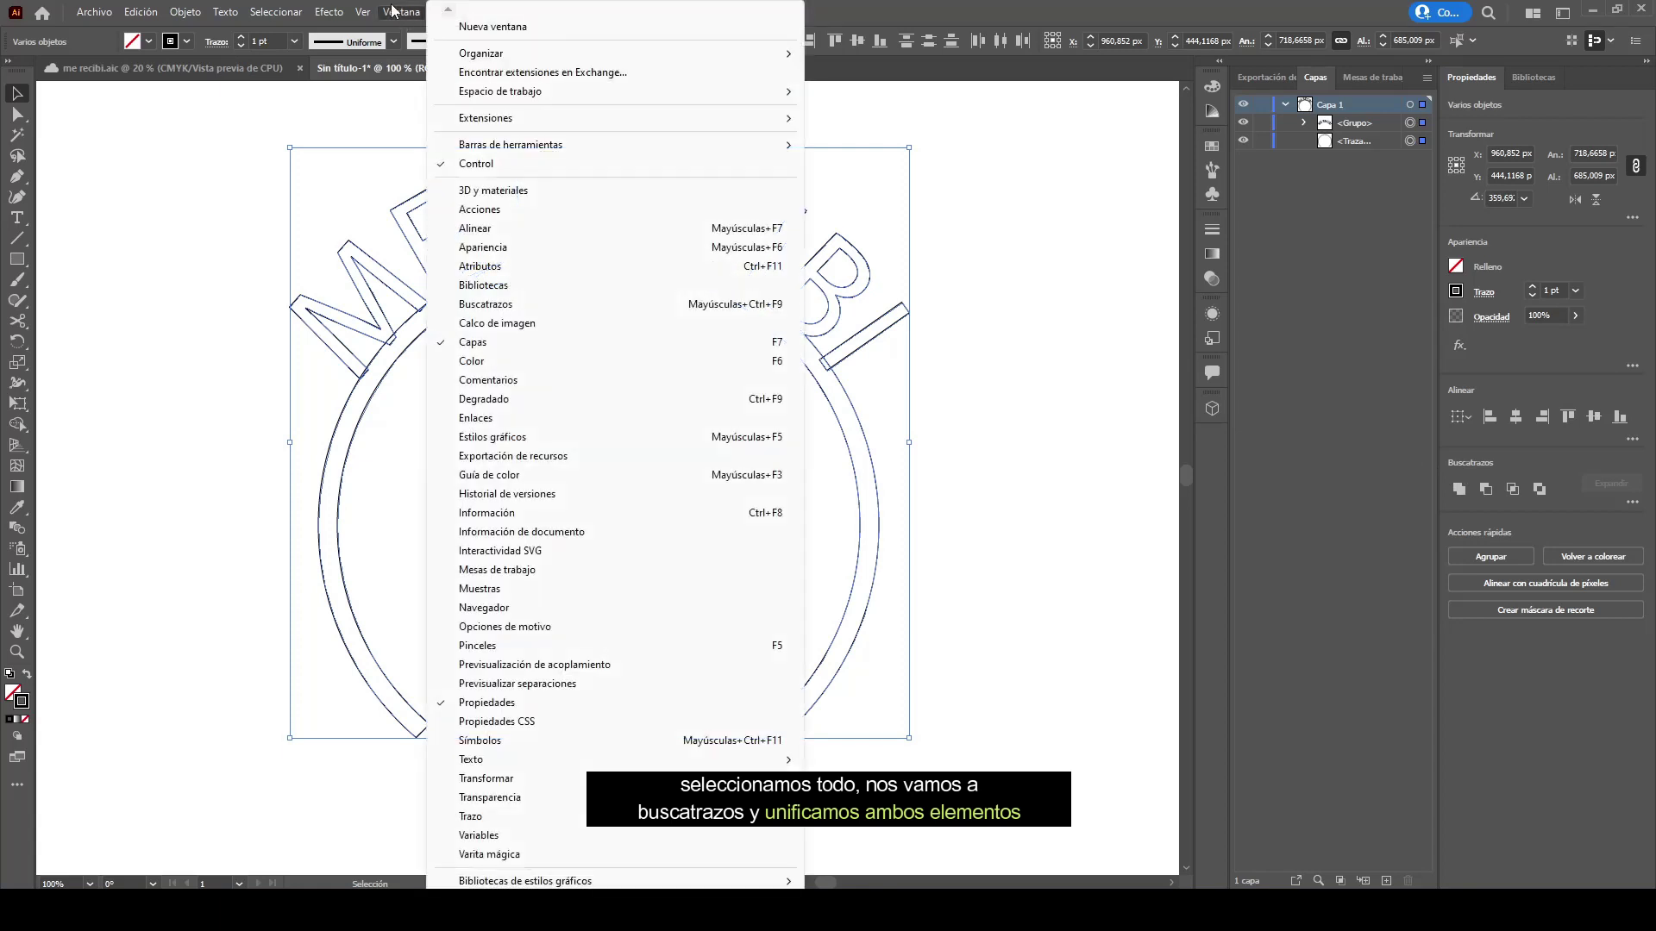
{"action": "left_click", "coordinate": [497, 309]}
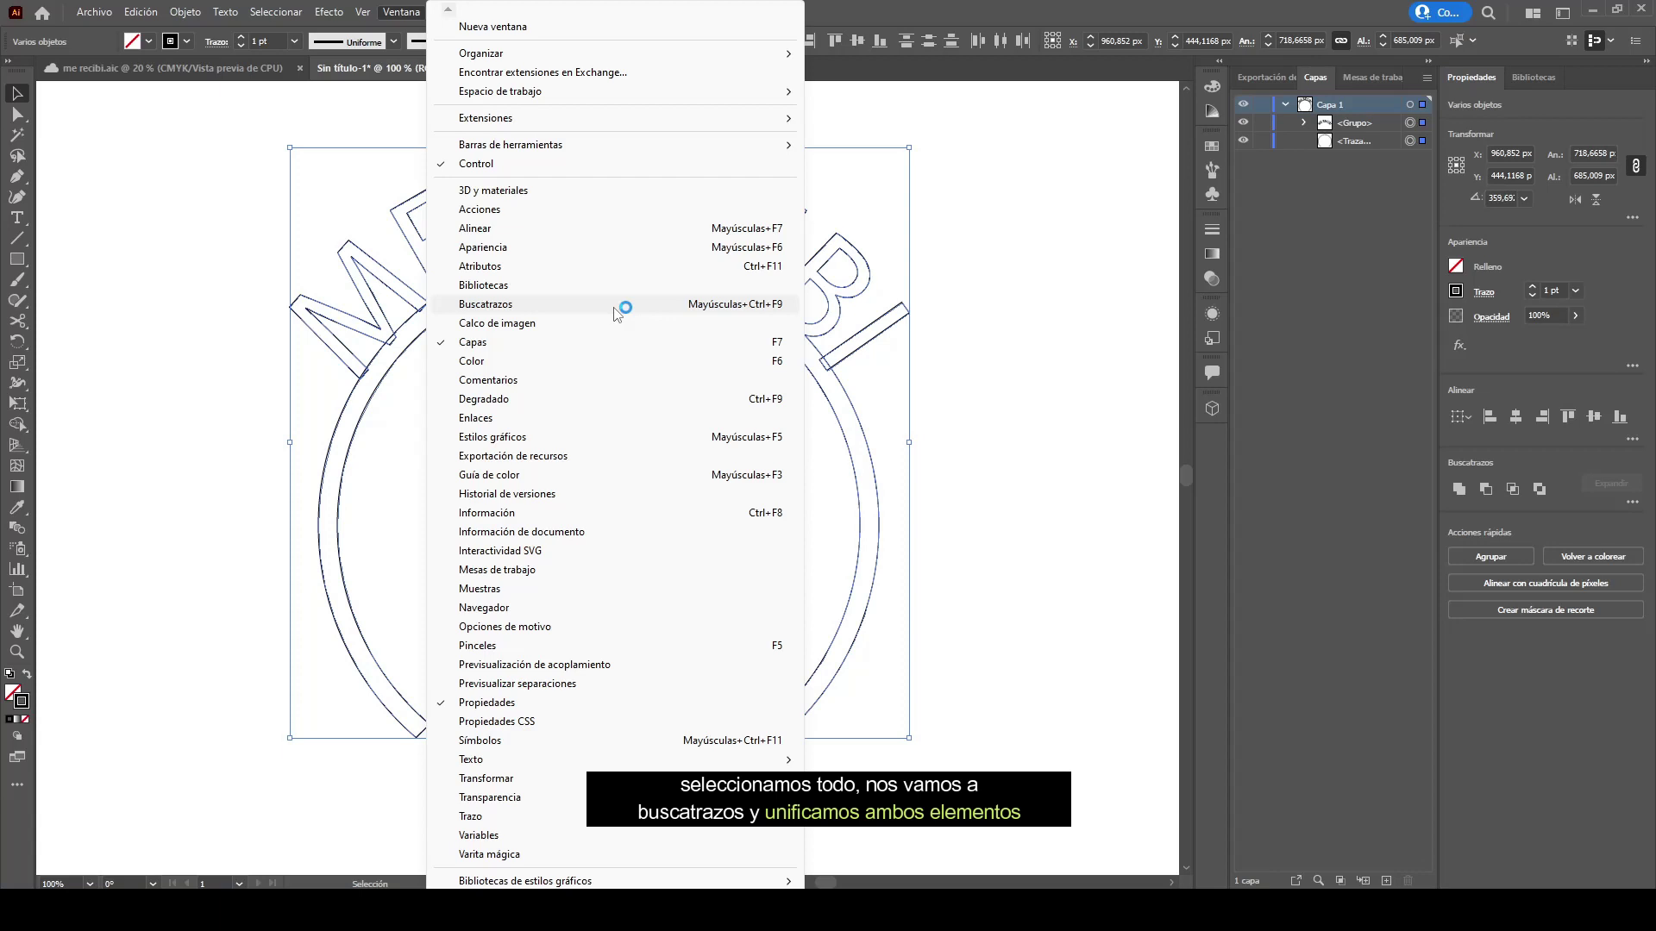
{"action": "left_click", "coordinate": [1544, 458]}
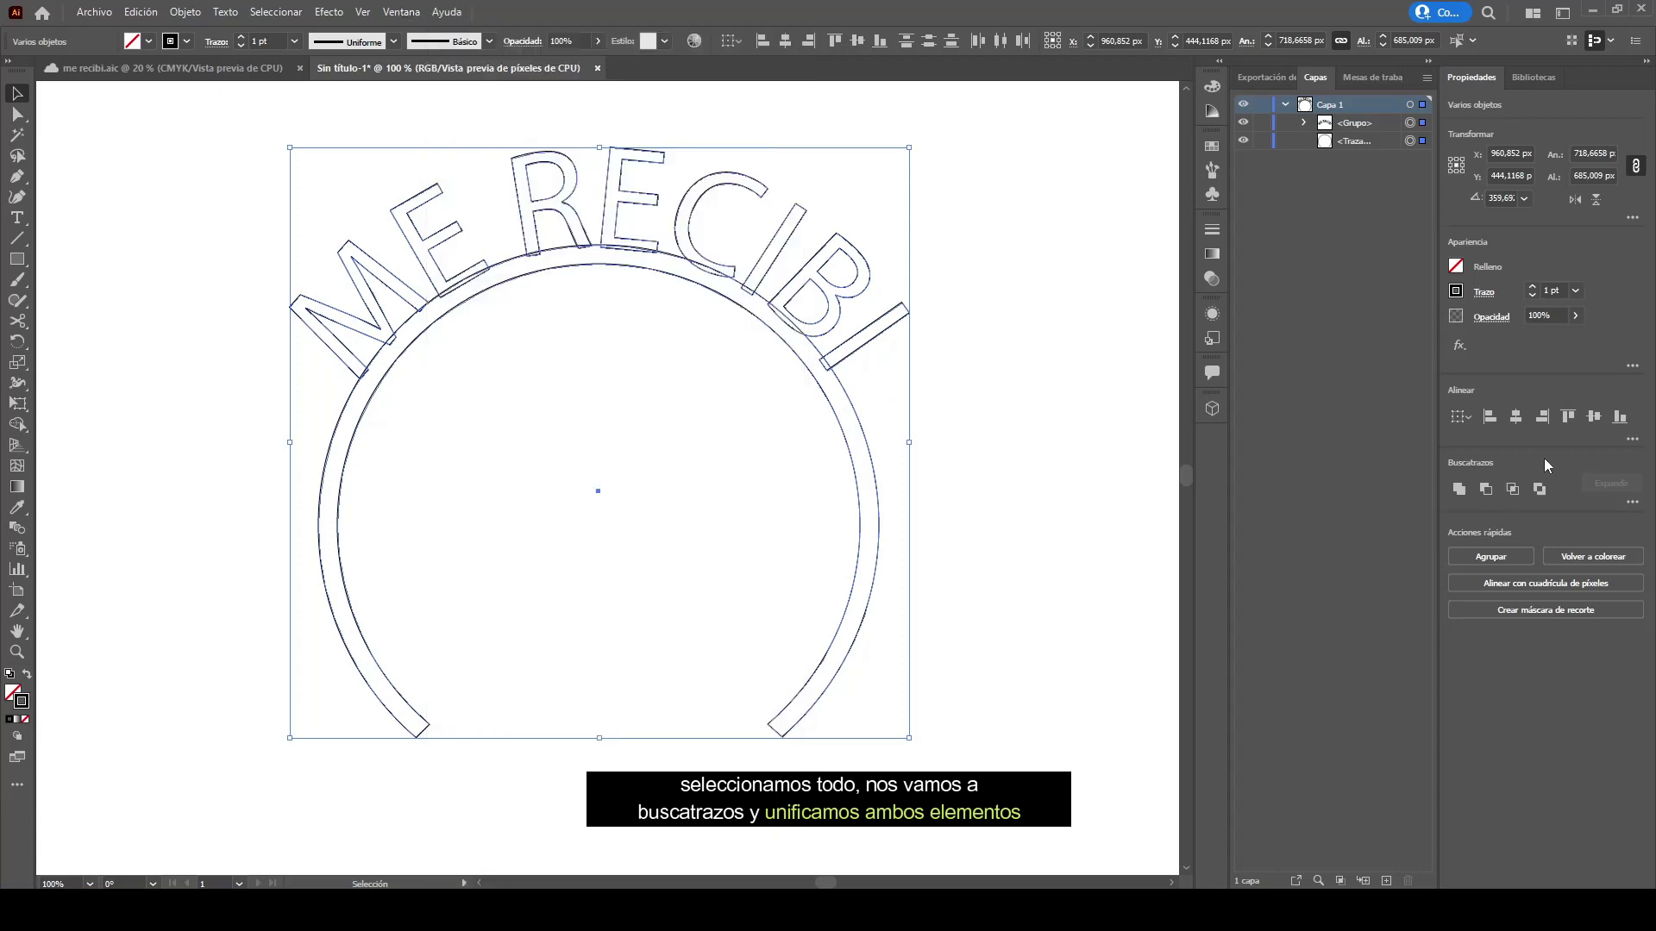
{"action": "left_click", "coordinate": [1459, 489]}
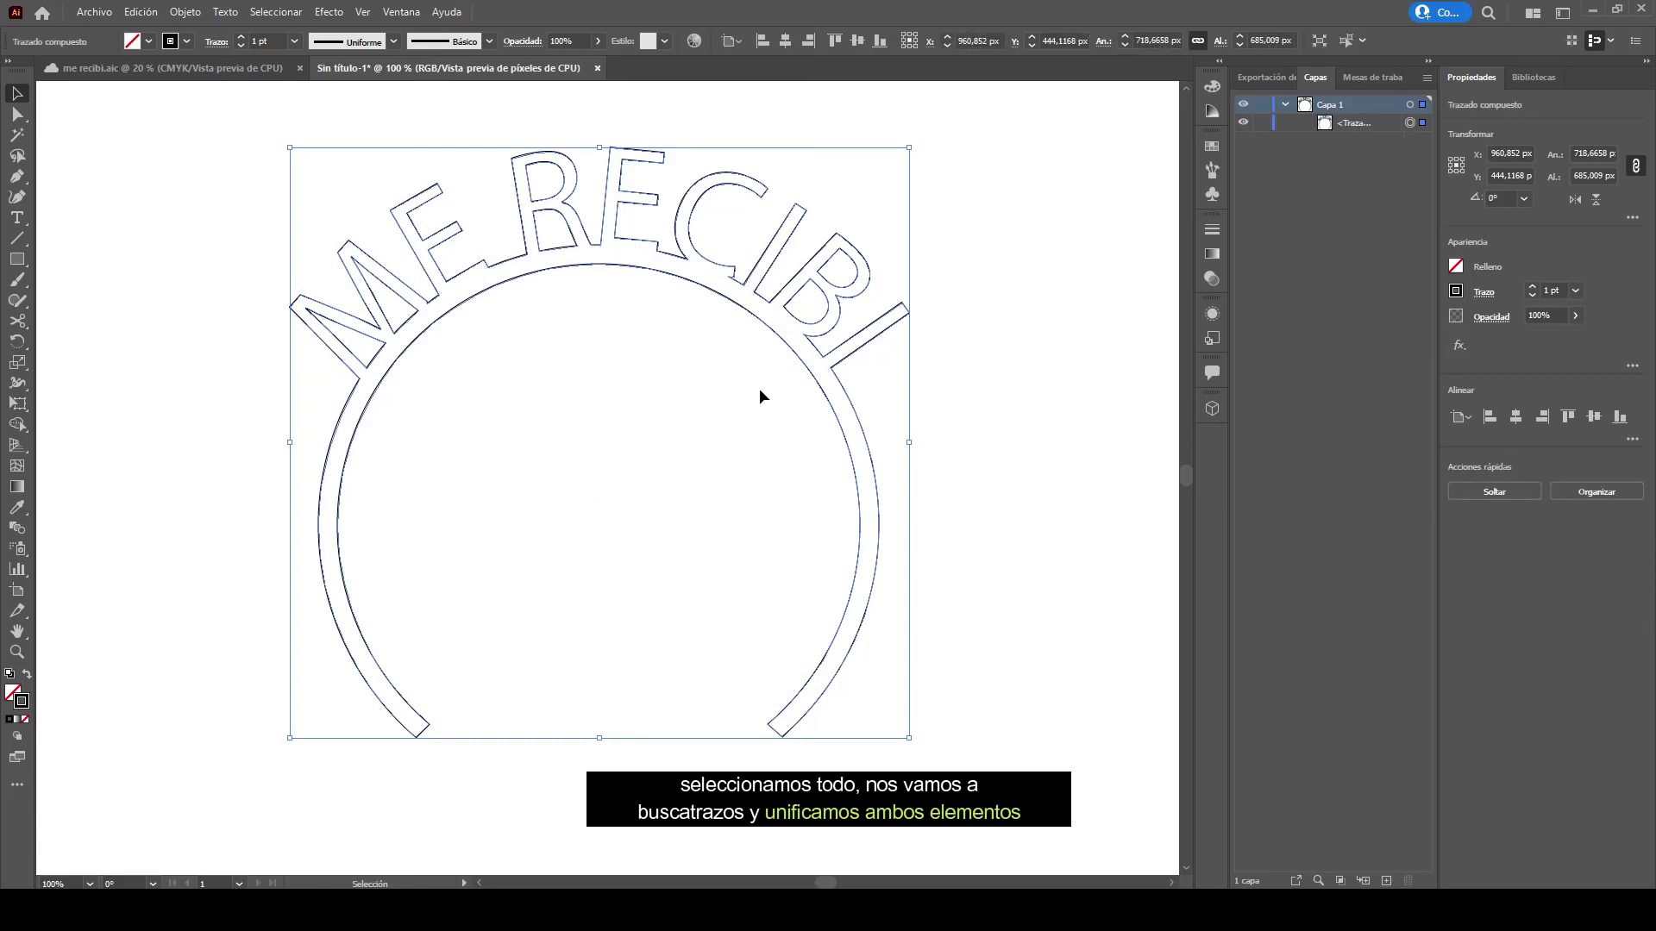
Step: Fill the merged ME RECIBI headband solid black (#000000) and deselect it
{"action": "left_click", "coordinate": [12, 694]}
{"action": "left_click", "coordinate": [1009, 104]}
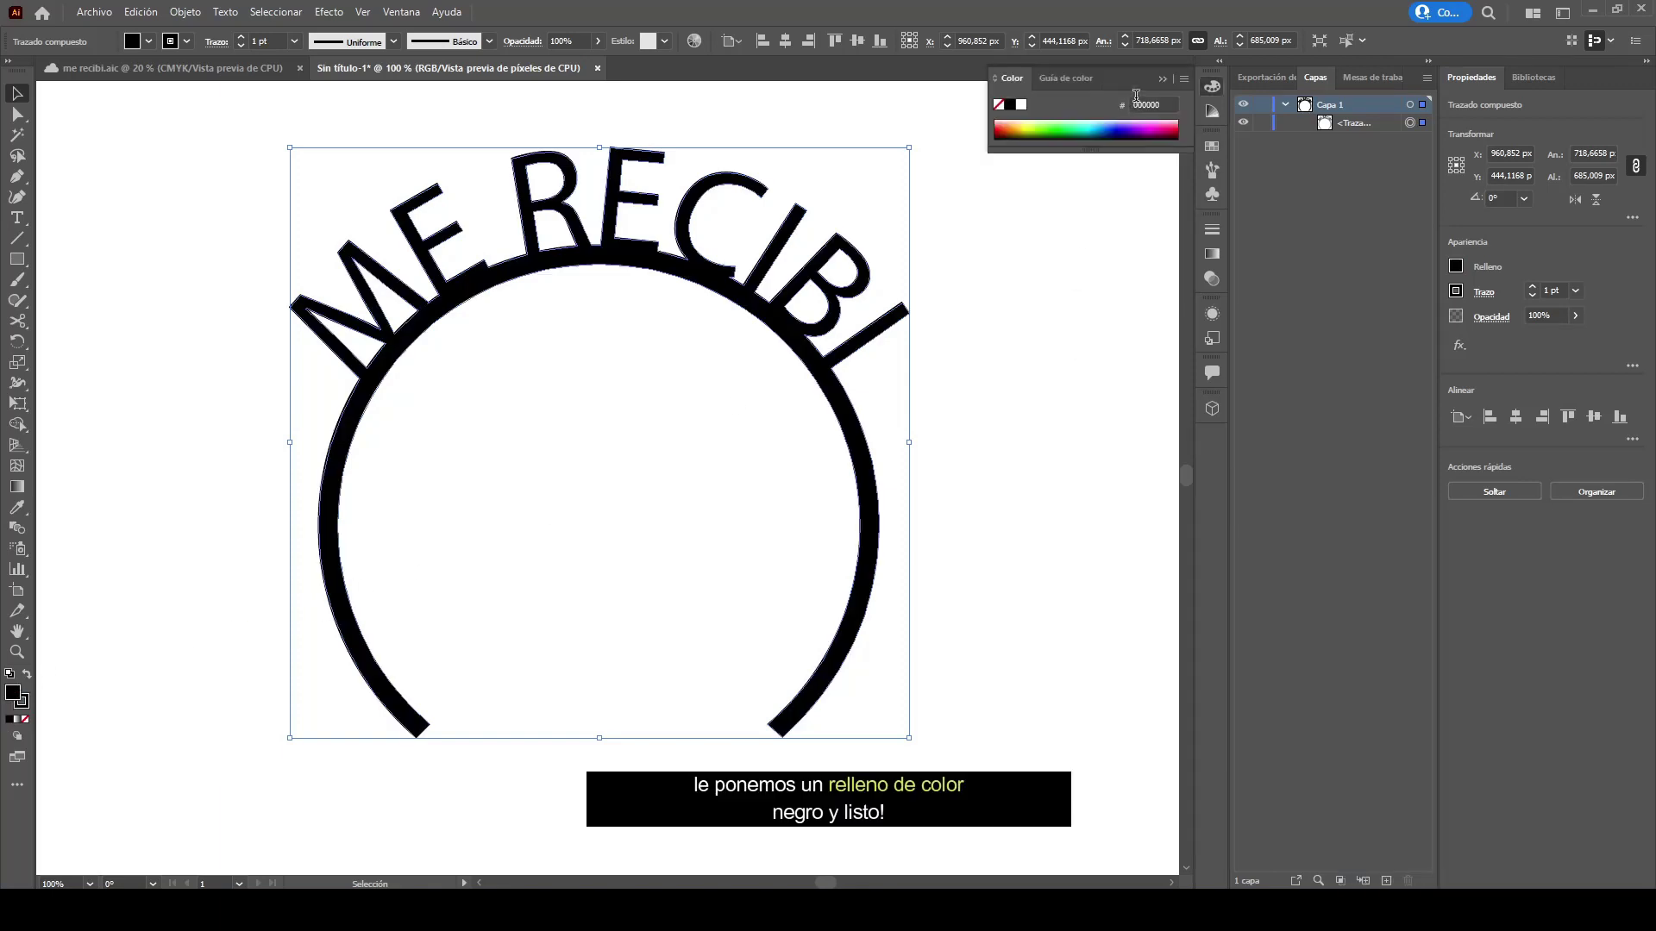
{"action": "left_click", "coordinate": [1160, 80]}
{"action": "left_click", "coordinate": [1001, 479]}
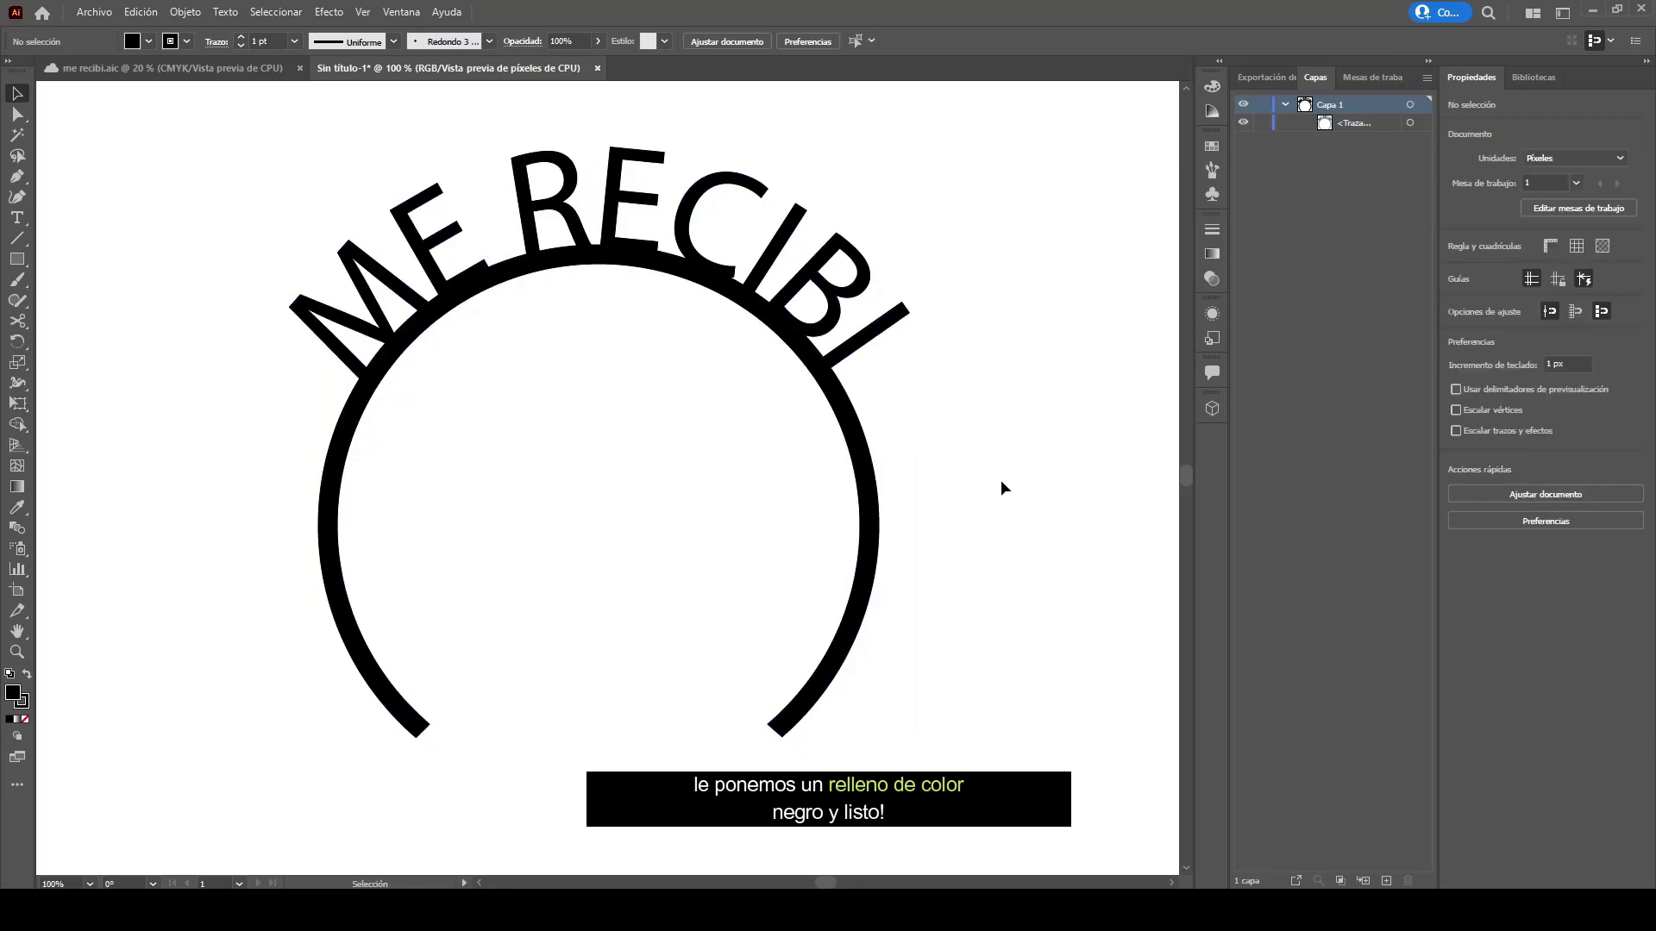
{"action": "scroll", "coordinate": [1050, 480], "scroll_direction": "up", "scroll_amount": 1}
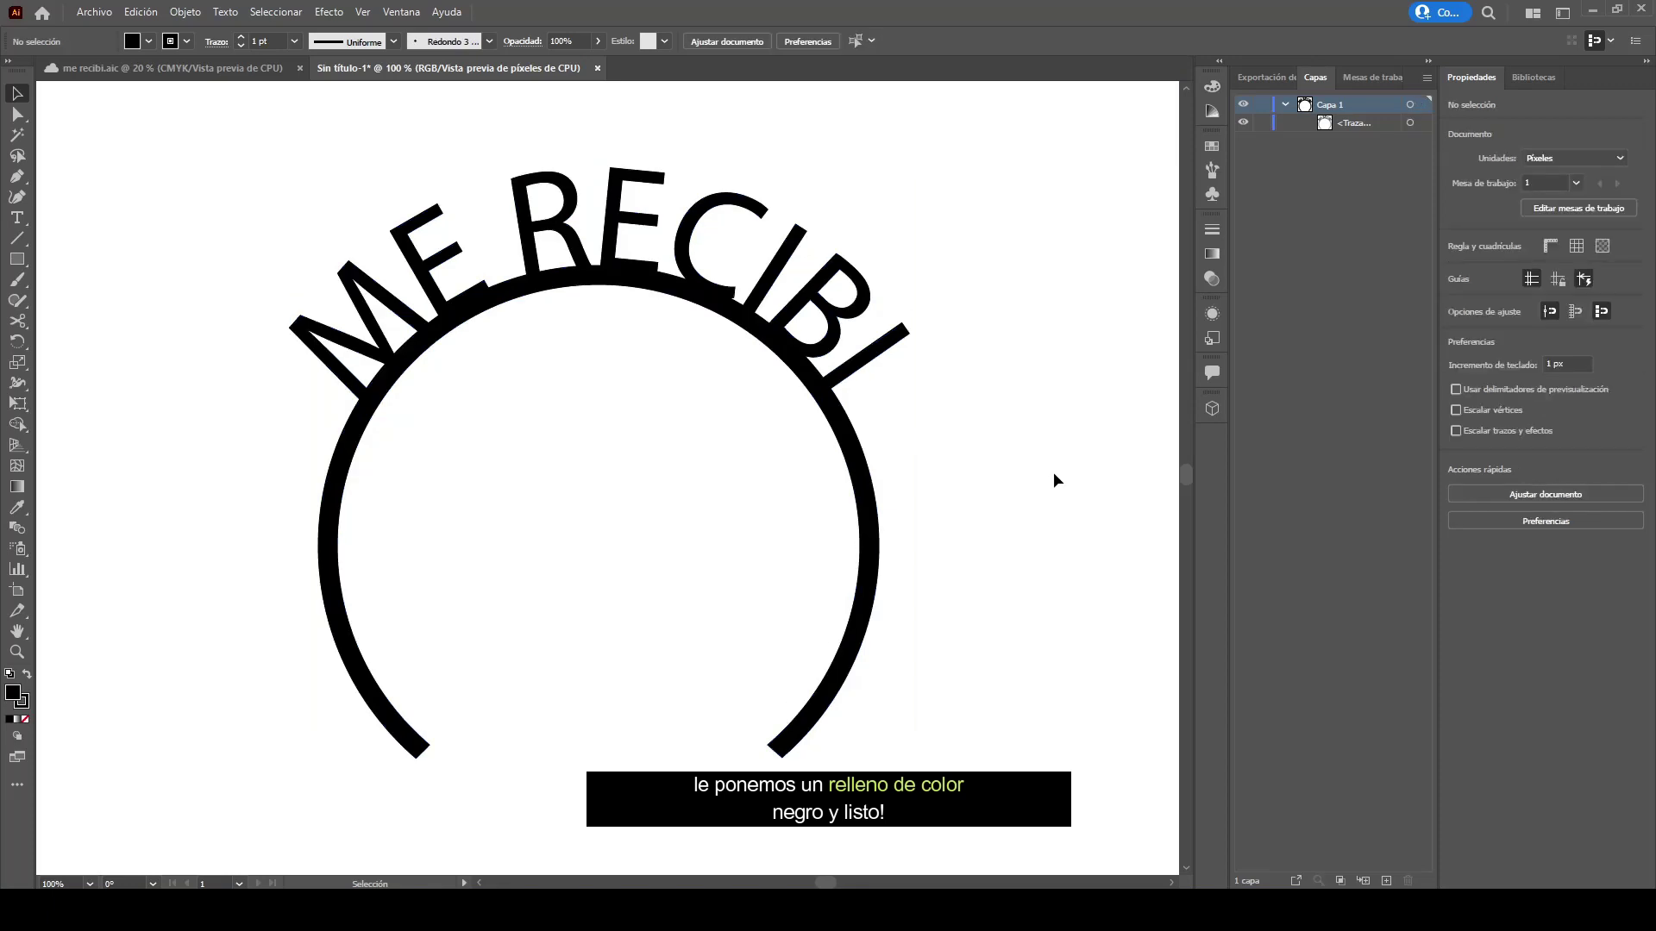